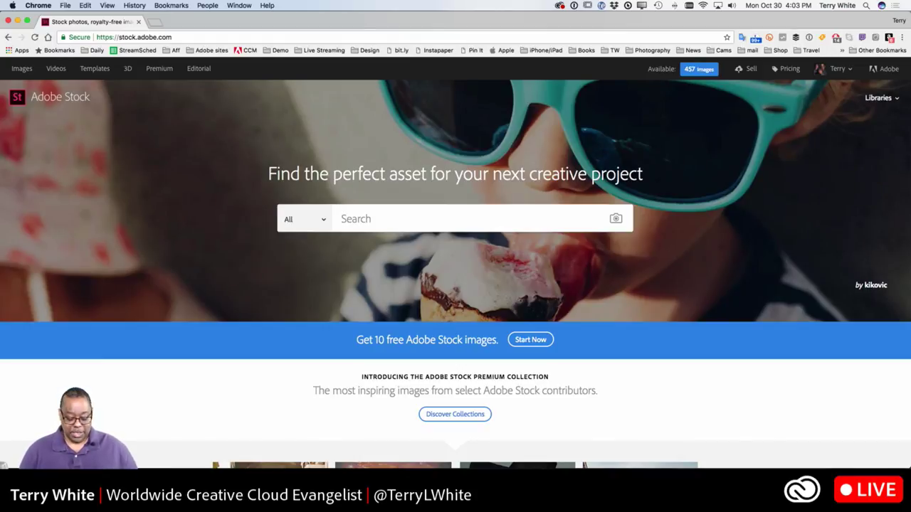
Step: Search all Adobe Stock asset types for "halloween"
{"action": "type", "text": "haw"}
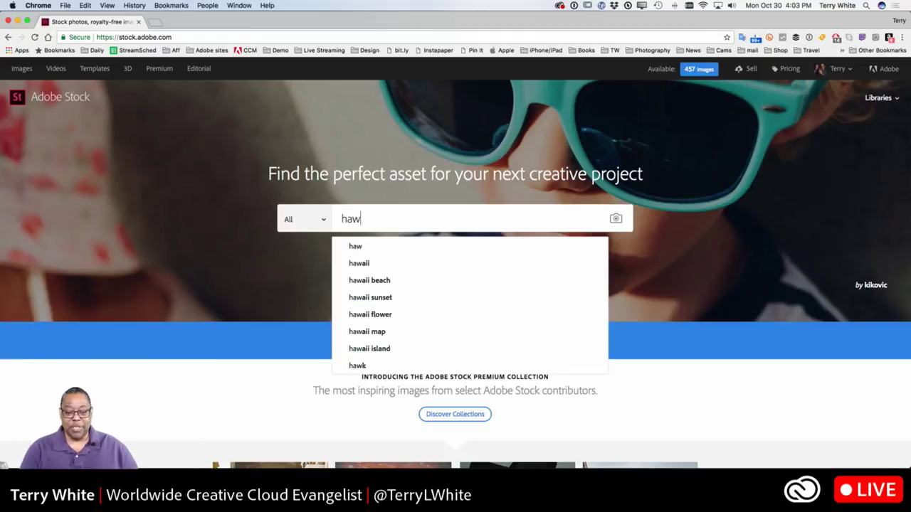
{"action": "key", "text": "BackSpace"}
{"action": "type", "text": "lloween"}
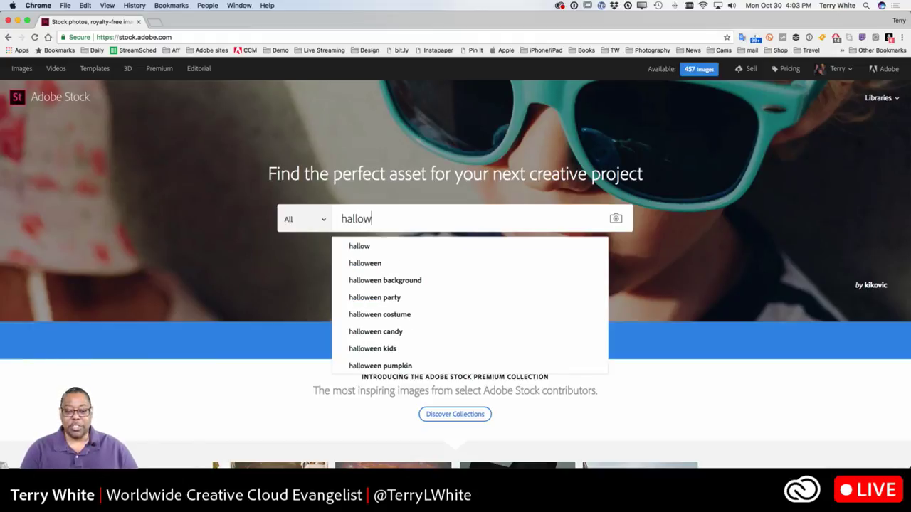
{"action": "key", "text": "Return"}
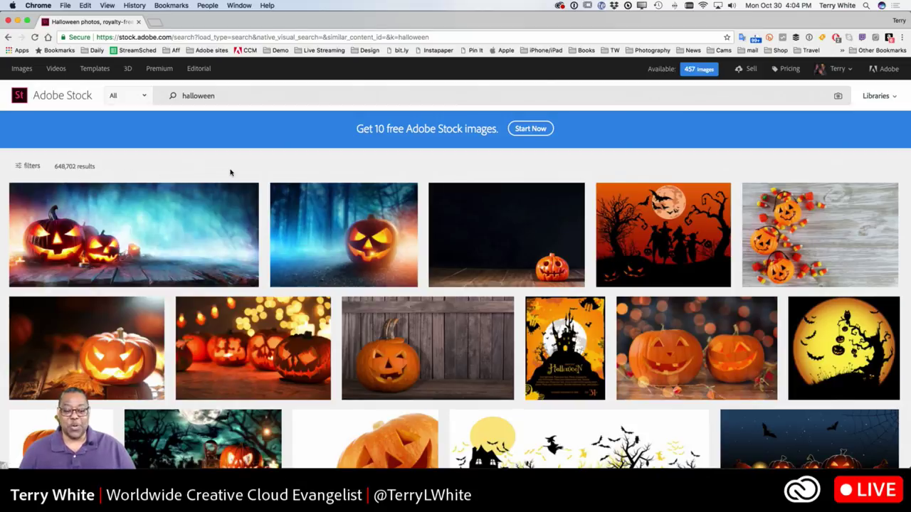
Step: Show the search filters and restrict the halloween results to the Photos subcategory
{"action": "scroll", "coordinate": [230, 172], "scroll_direction": "down", "scroll_amount": 1}
{"action": "scroll", "coordinate": [230, 173], "scroll_direction": "up", "scroll_amount": 1}
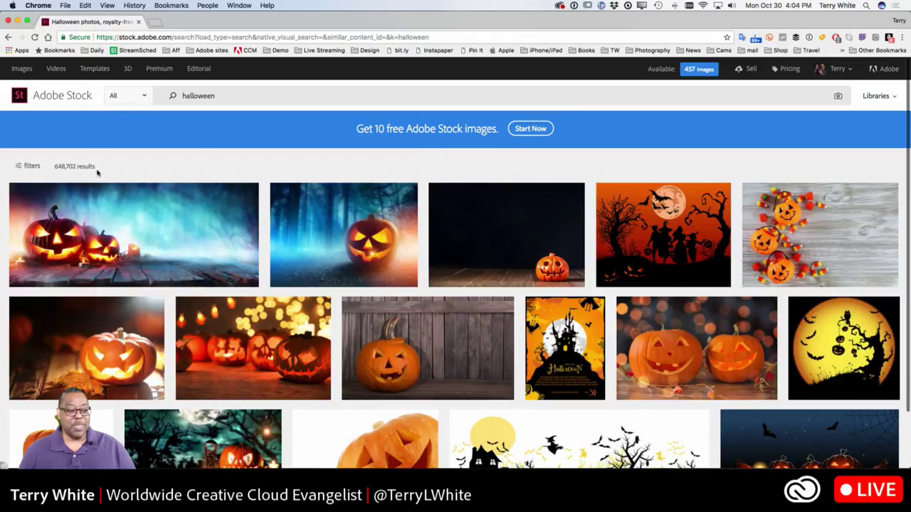
{"action": "left_click", "coordinate": [33, 169]}
{"action": "scroll", "coordinate": [102, 208], "scroll_direction": "down", "scroll_amount": 3}
{"action": "left_click", "coordinate": [15, 233]}
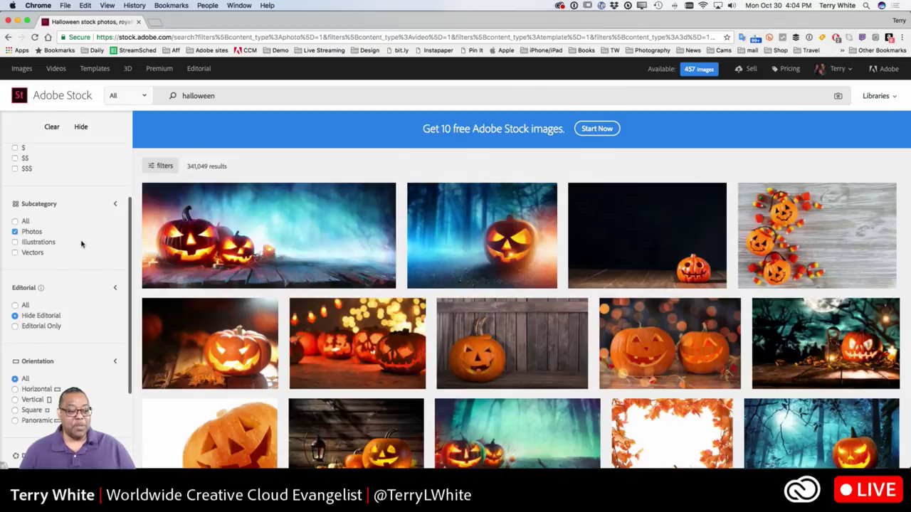
Step: Limit the halloween photos to the Horizontal orientation
{"action": "scroll", "coordinate": [81, 244], "scroll_direction": "down", "scroll_amount": 2}
{"action": "scroll", "coordinate": [81, 244], "scroll_direction": "down", "scroll_amount": 1}
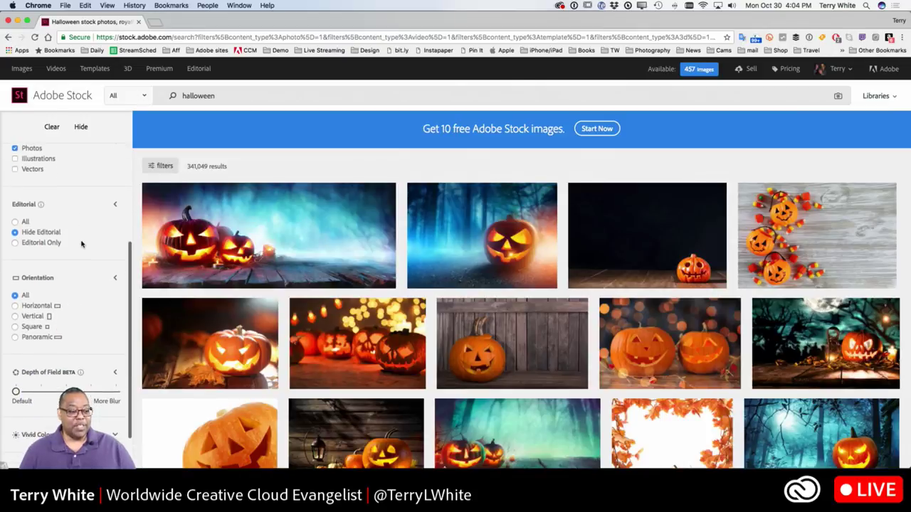
{"action": "scroll", "coordinate": [79, 257], "scroll_direction": "down", "scroll_amount": 3}
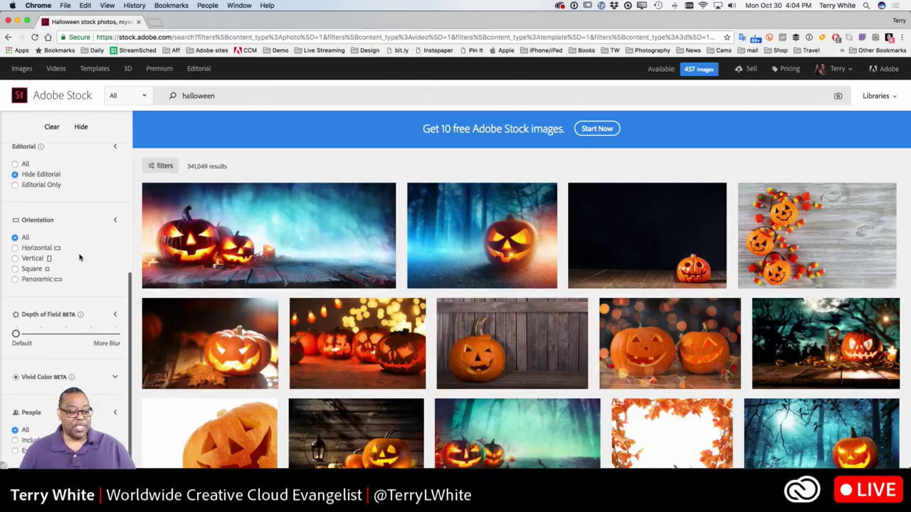
{"action": "left_click", "coordinate": [16, 243]}
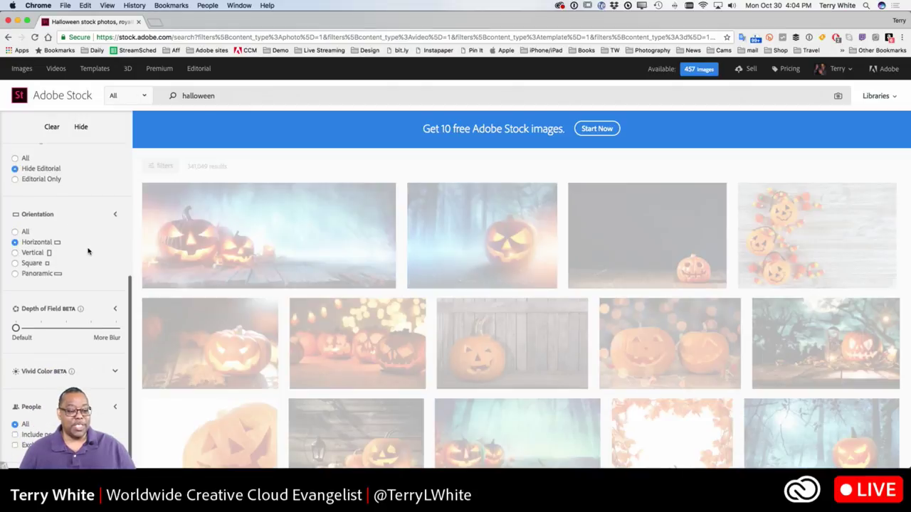
Step: Try the Depth of Field filter at its middle setting and return it to Default
{"action": "scroll", "coordinate": [85, 253], "scroll_direction": "down", "scroll_amount": 3}
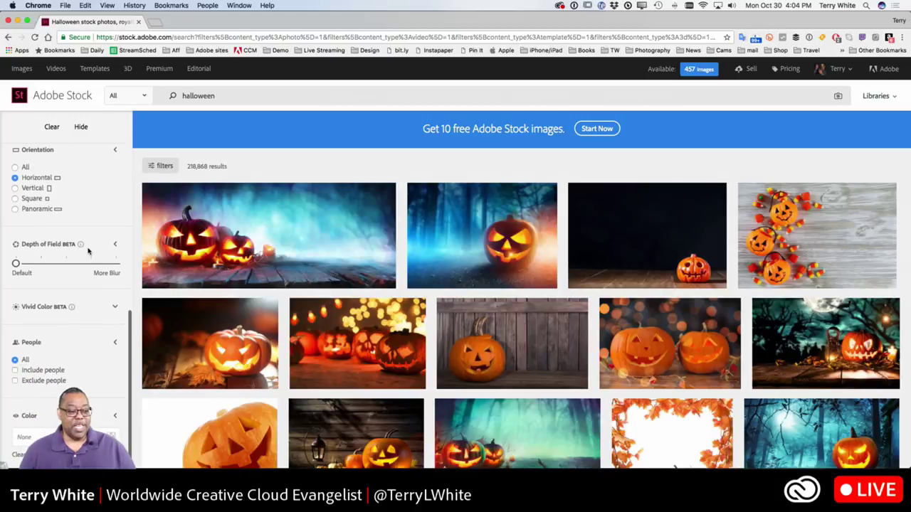
{"action": "scroll", "coordinate": [84, 254], "scroll_direction": "down", "scroll_amount": 1}
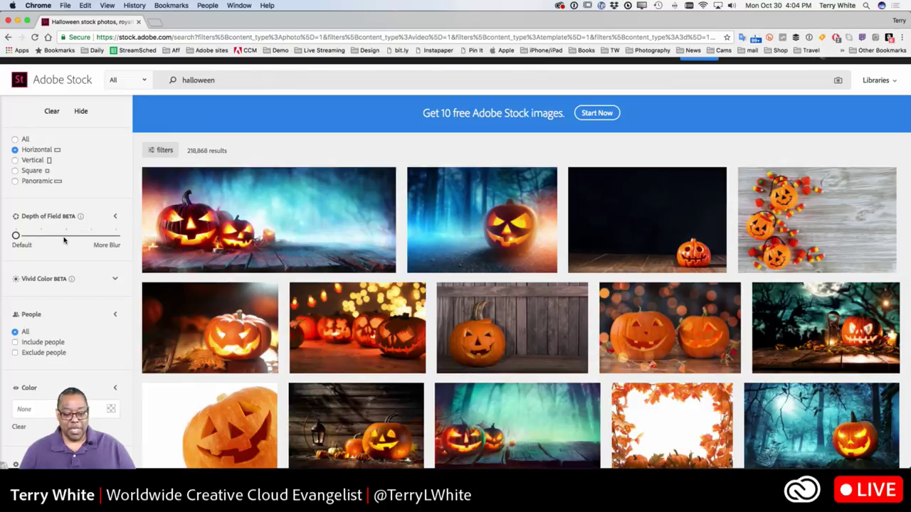
{"action": "left_click", "coordinate": [68, 238]}
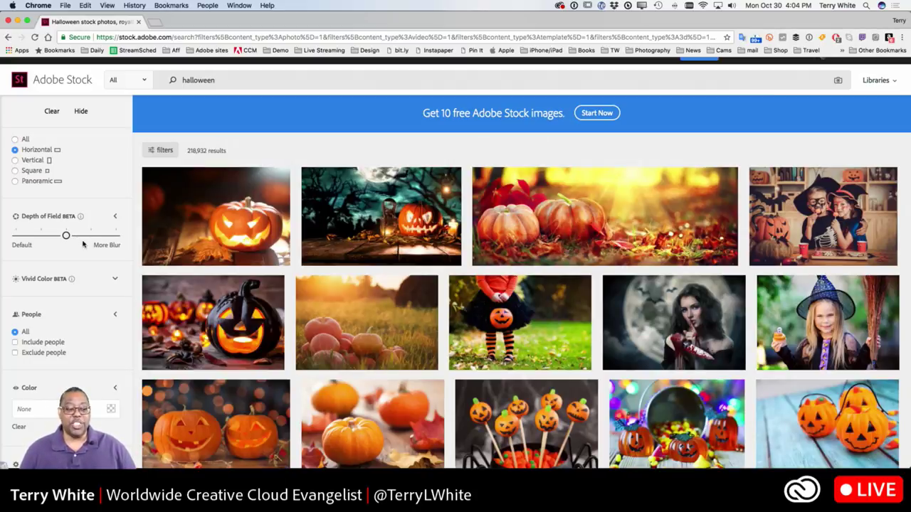
{"action": "mouse_move", "coordinate": [366, 319]}
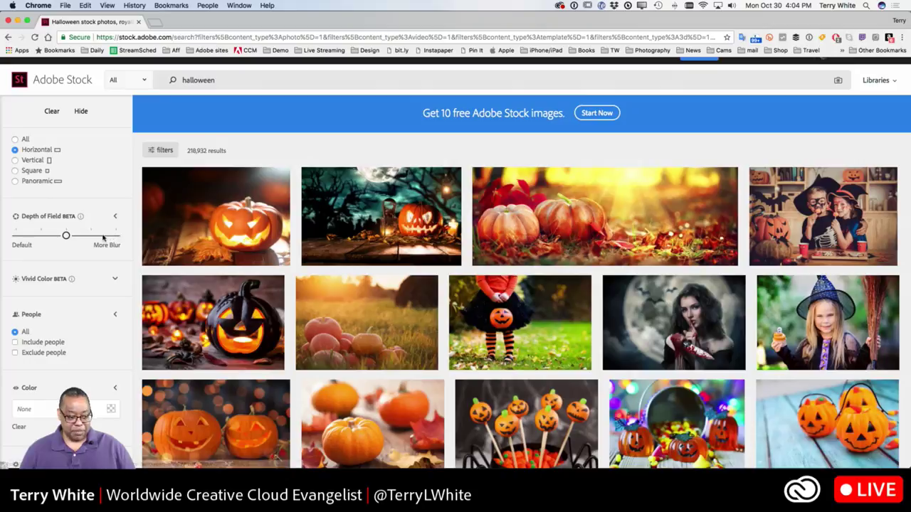
{"action": "left_click_drag", "start_coordinate": [66, 236], "coordinate": [16, 236]}
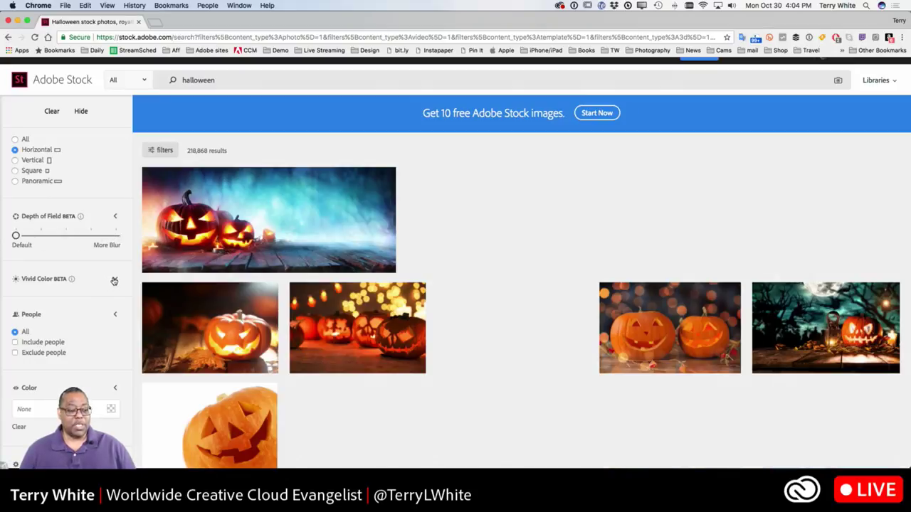
Step: Expand the Vivid Color filter and review the People, Color and Safe Search filter options
{"action": "left_click", "coordinate": [114, 281]}
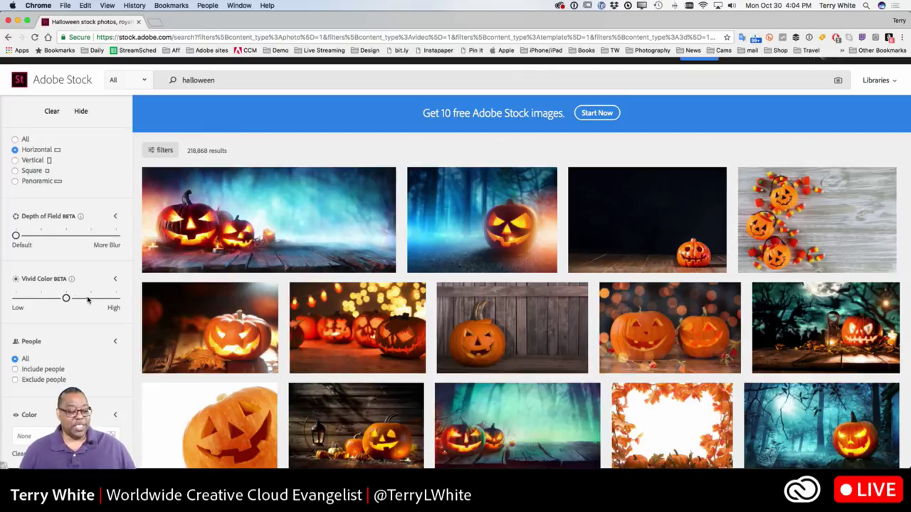
{"action": "scroll", "coordinate": [88, 297], "scroll_direction": "down", "scroll_amount": 2}
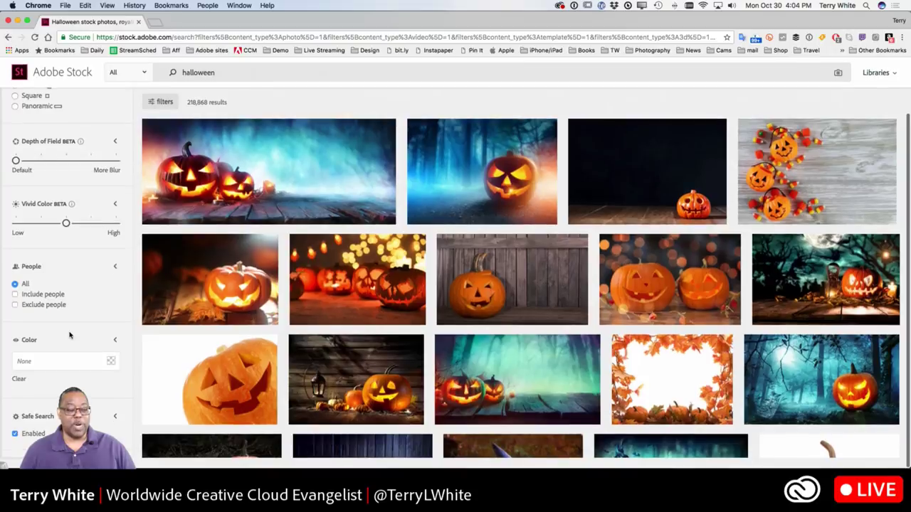
{"action": "scroll", "coordinate": [69, 335], "scroll_direction": "up", "scroll_amount": 10}
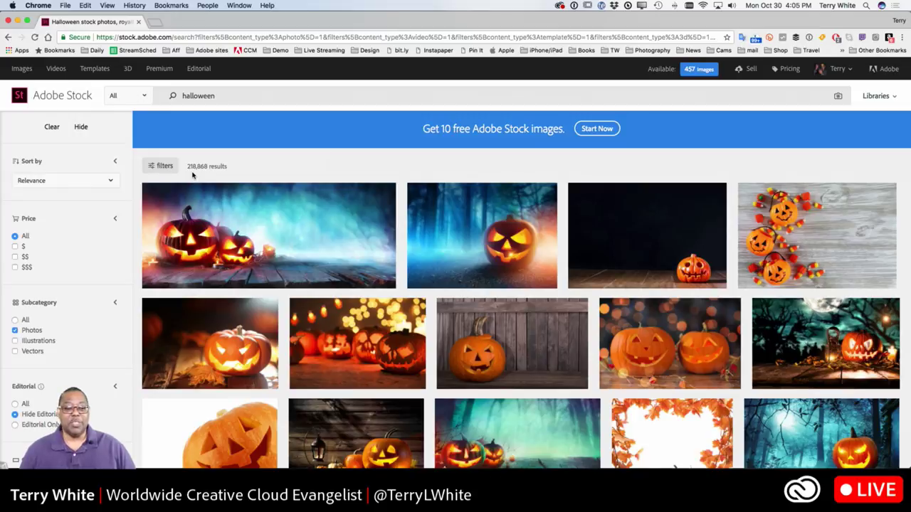
Step: Browse the filtered horizontal halloween photos for a suitable image and check the licensing option on a thumbnail
{"action": "scroll", "coordinate": [205, 177], "scroll_direction": "down", "scroll_amount": 5}
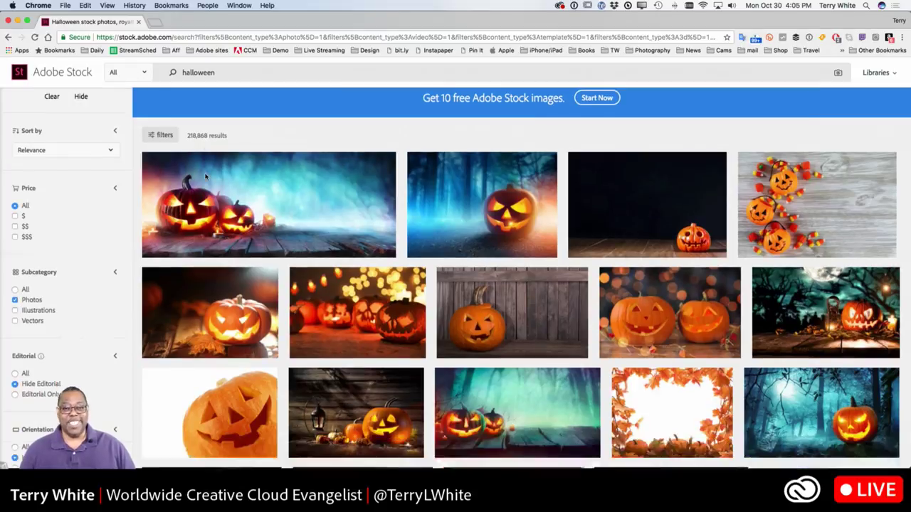
{"action": "scroll", "coordinate": [205, 176], "scroll_direction": "down", "scroll_amount": 5}
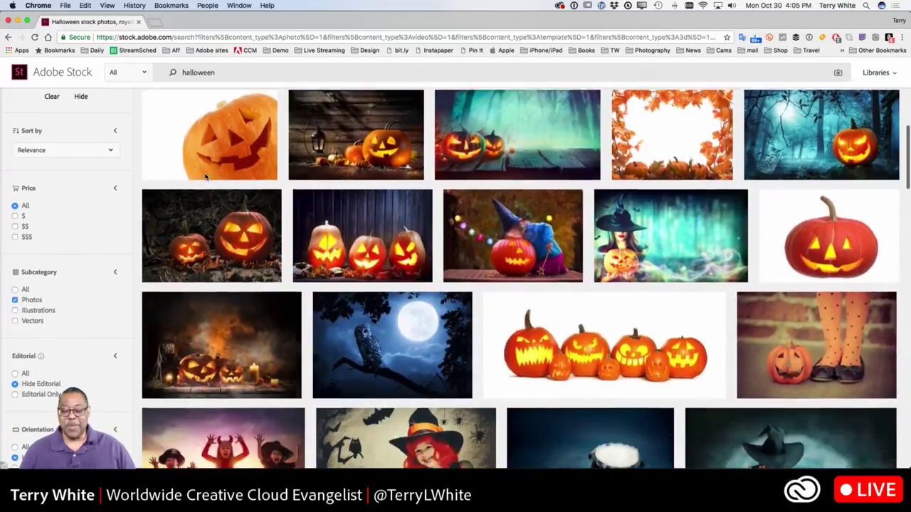
{"action": "scroll", "coordinate": [205, 176], "scroll_direction": "down", "scroll_amount": 5}
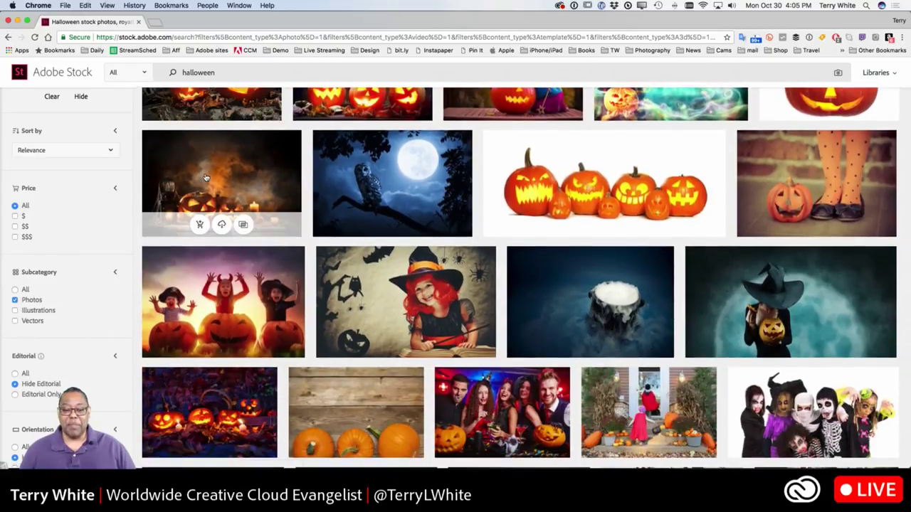
{"action": "scroll", "coordinate": [205, 177], "scroll_direction": "down", "scroll_amount": 7}
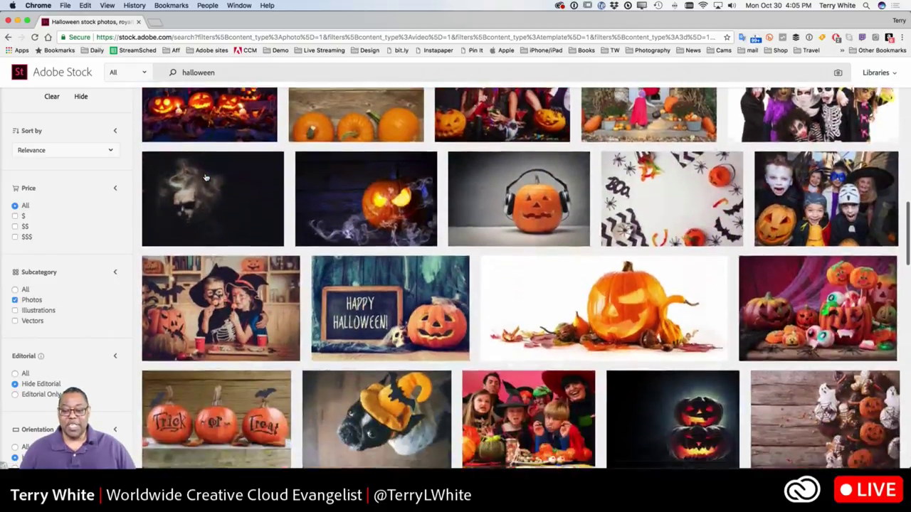
{"action": "scroll", "coordinate": [205, 177], "scroll_direction": "down", "scroll_amount": 2}
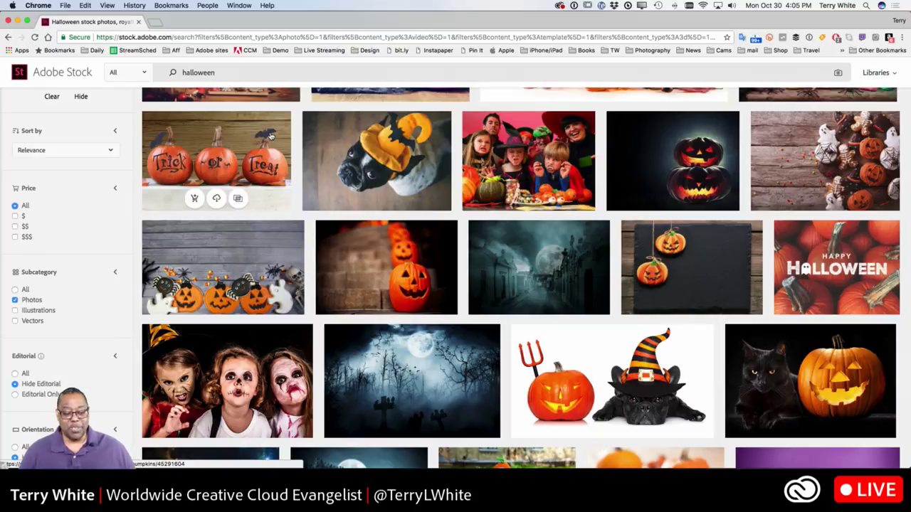
{"action": "scroll", "coordinate": [271, 142], "scroll_direction": "down", "scroll_amount": 5}
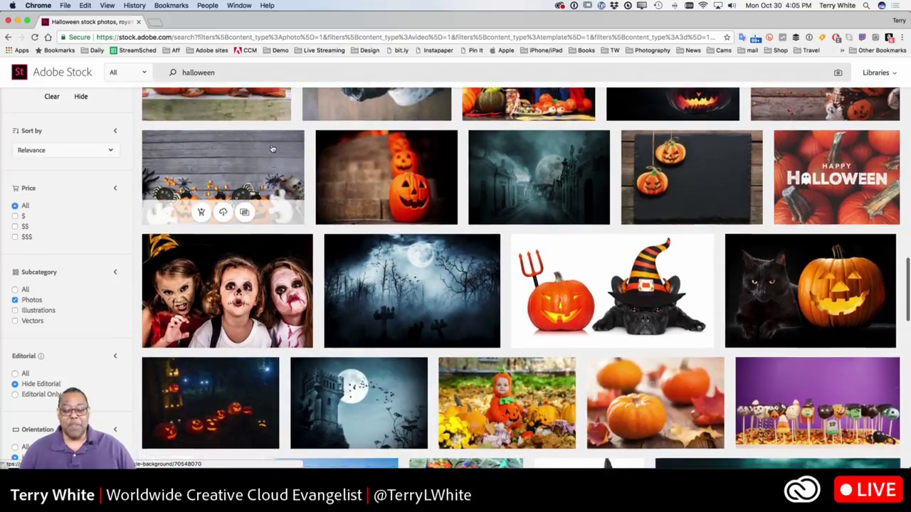
{"action": "scroll", "coordinate": [272, 148], "scroll_direction": "down", "scroll_amount": 6}
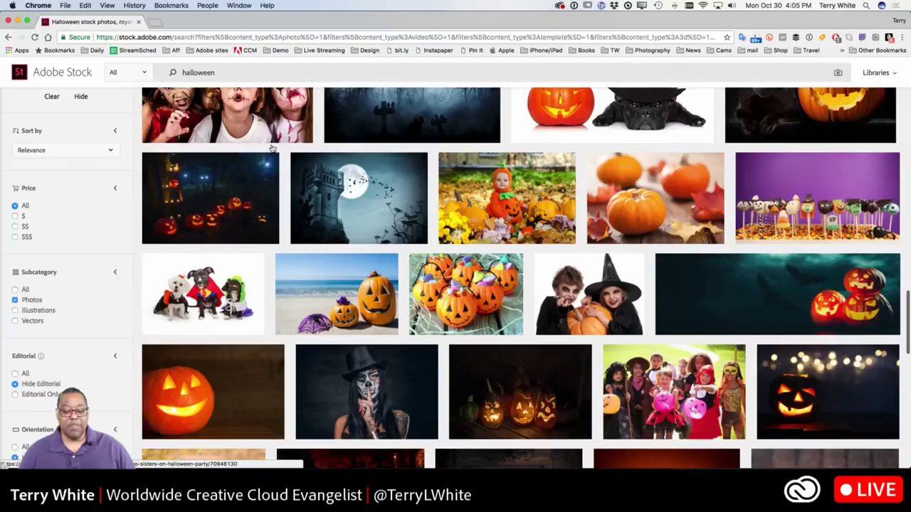
{"action": "scroll", "coordinate": [272, 148], "scroll_direction": "down", "scroll_amount": 3}
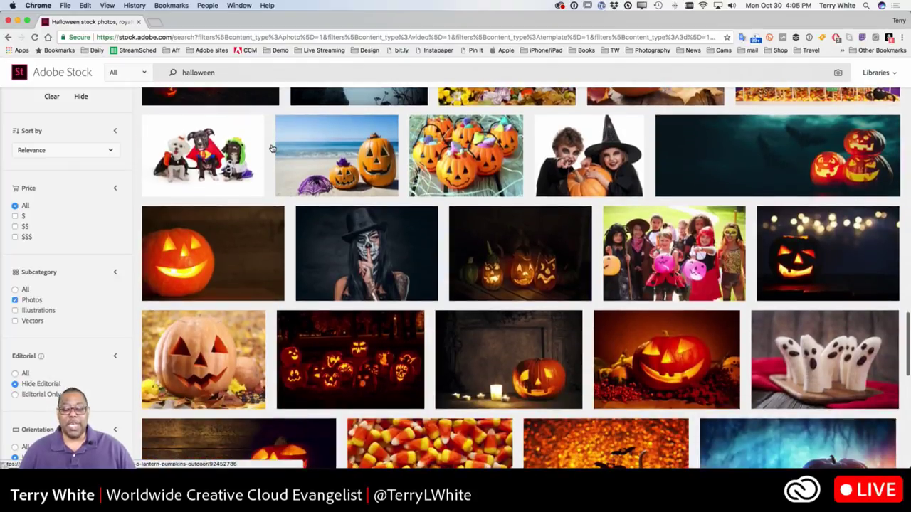
{"action": "scroll", "coordinate": [272, 148], "scroll_direction": "down", "scroll_amount": 3}
{"action": "scroll", "coordinate": [272, 148], "scroll_direction": "down", "scroll_amount": 2}
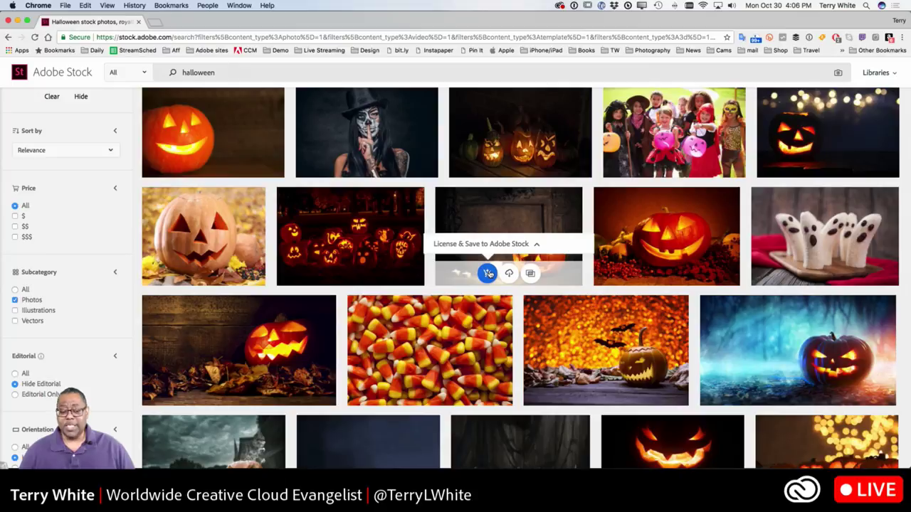
{"action": "scroll", "coordinate": [488, 273], "scroll_direction": "down", "scroll_amount": 10}
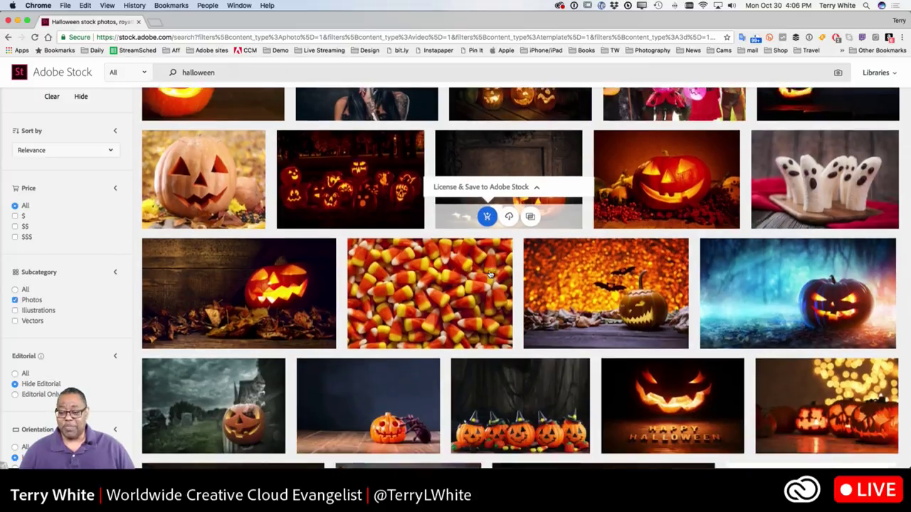
Step: Save a preview of the green moonlit background with a wooden table to the Adobe Stock library
{"action": "scroll", "coordinate": [490, 273], "scroll_direction": "down", "scroll_amount": 5}
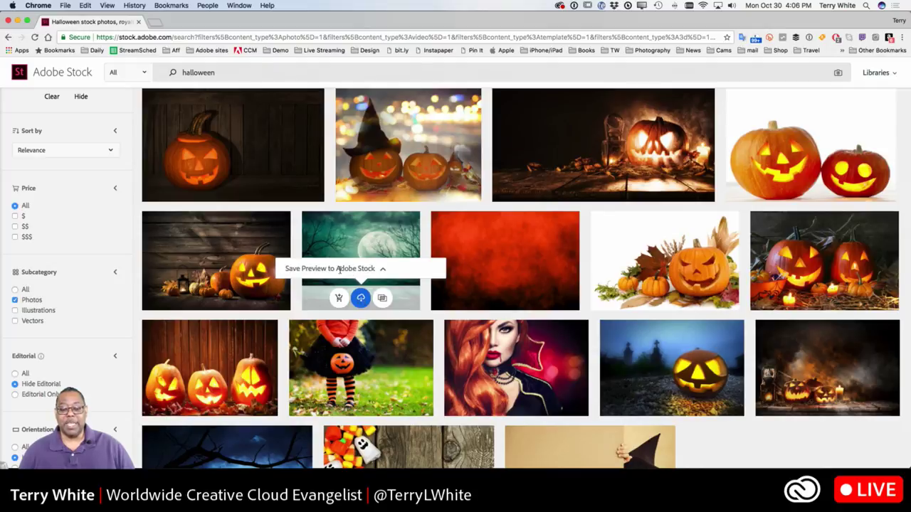
{"action": "left_click", "coordinate": [382, 269]}
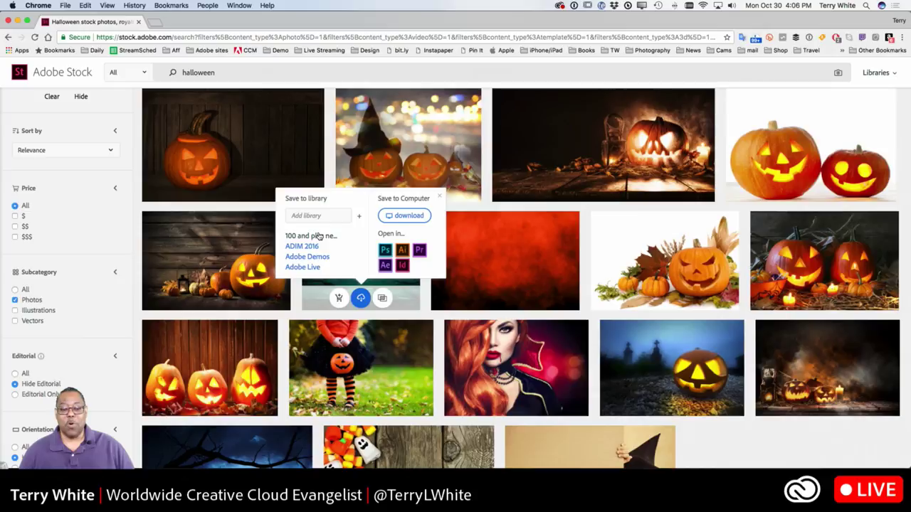
{"action": "scroll", "coordinate": [320, 249], "scroll_direction": "down", "scroll_amount": 5}
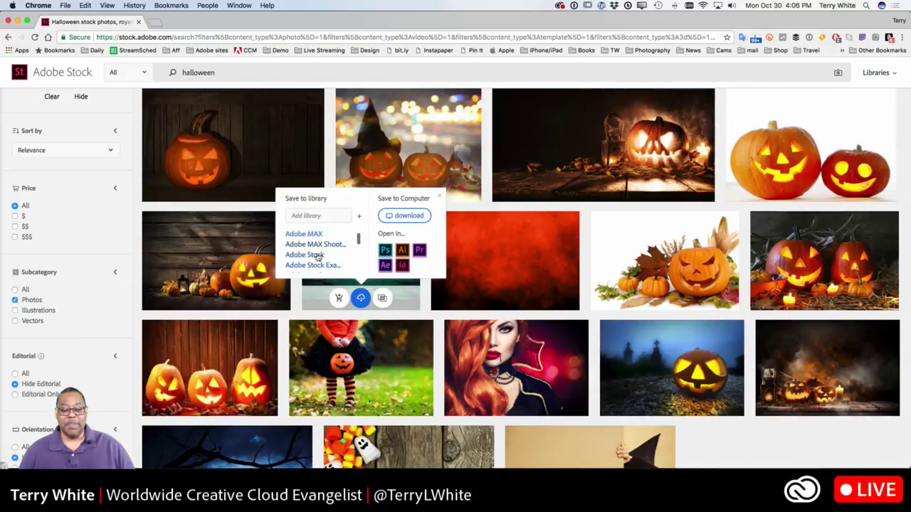
{"action": "scroll", "coordinate": [311, 263], "scroll_direction": "up", "scroll_amount": 1}
{"action": "left_click", "coordinate": [311, 261]}
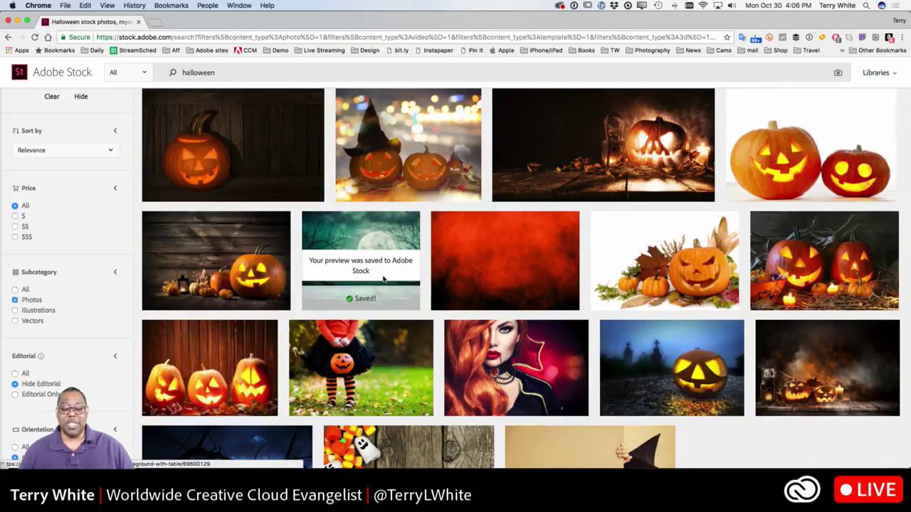
Step: Save a preview of the abstract red background photo to the Adobe Stock library
{"action": "mouse_move", "coordinate": [458, 288]}
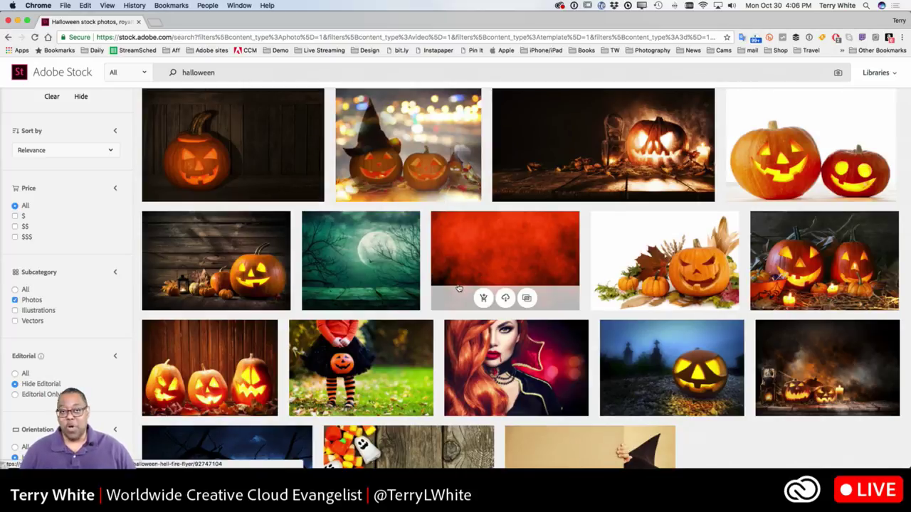
{"action": "mouse_move", "coordinate": [504, 298]}
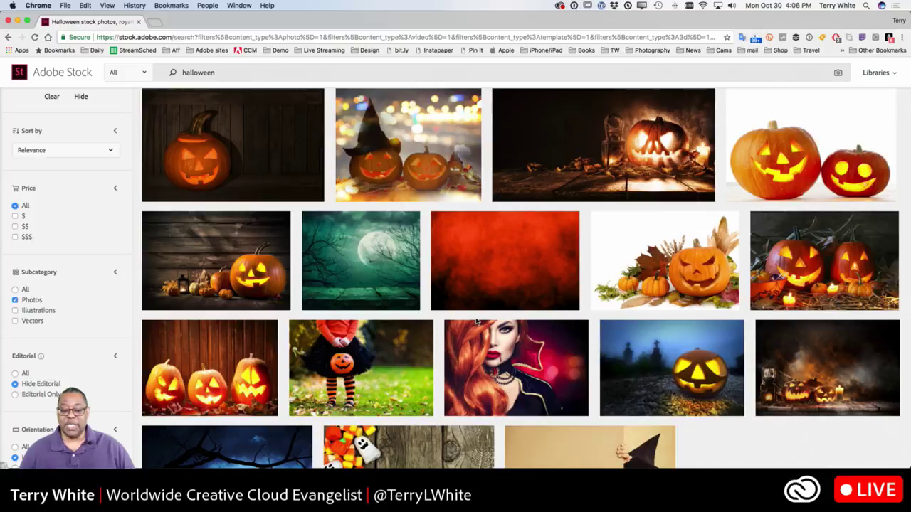
Step: Look back through the filtered halloween photo results for other usable images
{"action": "scroll", "coordinate": [477, 322], "scroll_direction": "down", "scroll_amount": 5}
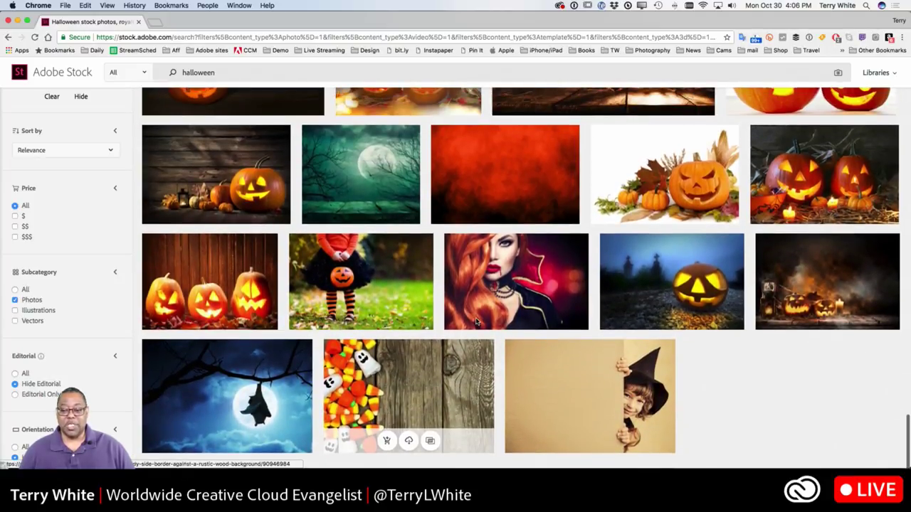
{"action": "scroll", "coordinate": [476, 320], "scroll_direction": "up", "scroll_amount": 5}
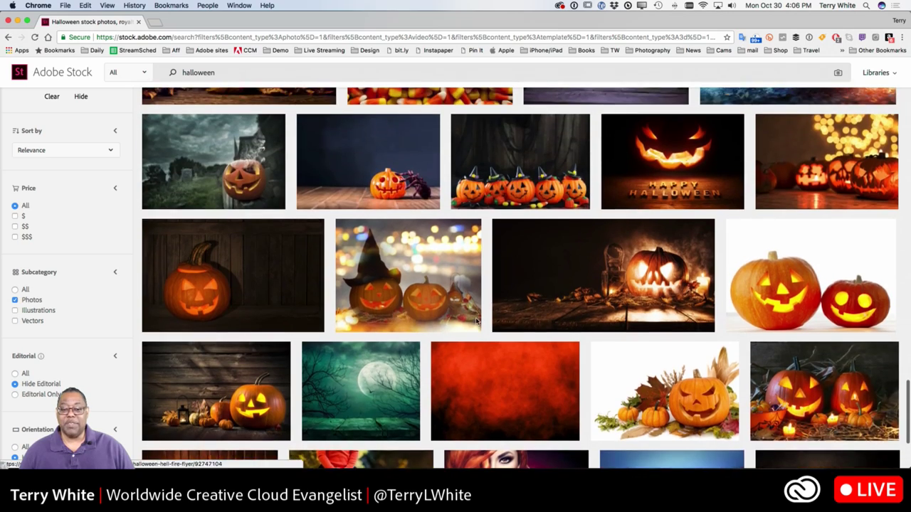
{"action": "scroll", "coordinate": [476, 320], "scroll_direction": "up", "scroll_amount": 5}
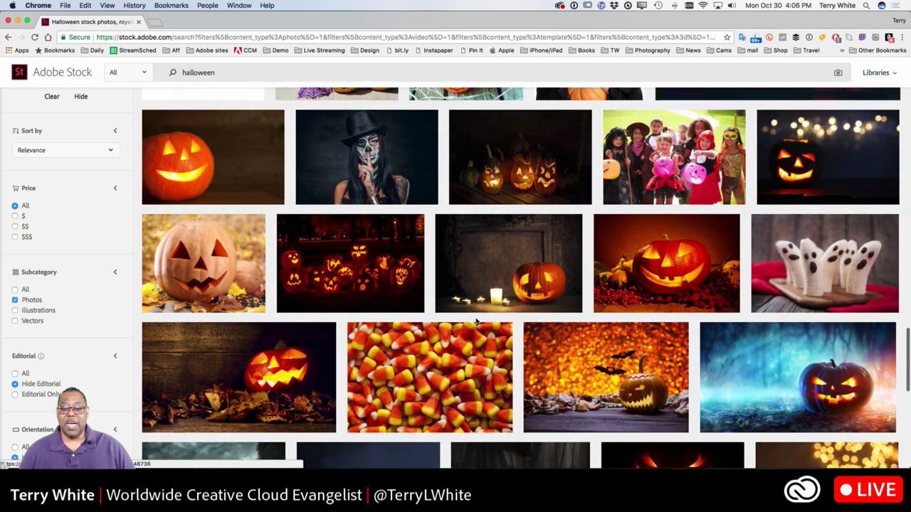
{"action": "scroll", "coordinate": [476, 321], "scroll_direction": "up", "scroll_amount": 8}
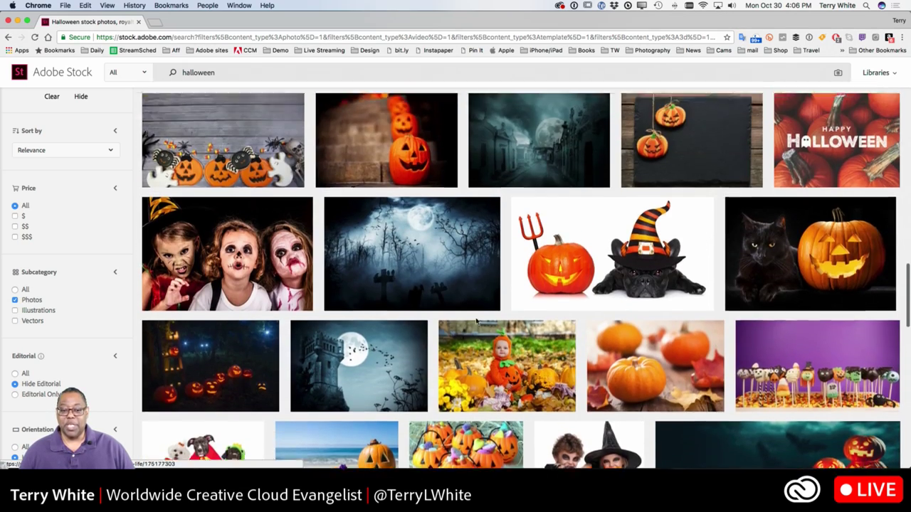
{"action": "scroll", "coordinate": [476, 321], "scroll_direction": "up", "scroll_amount": 8}
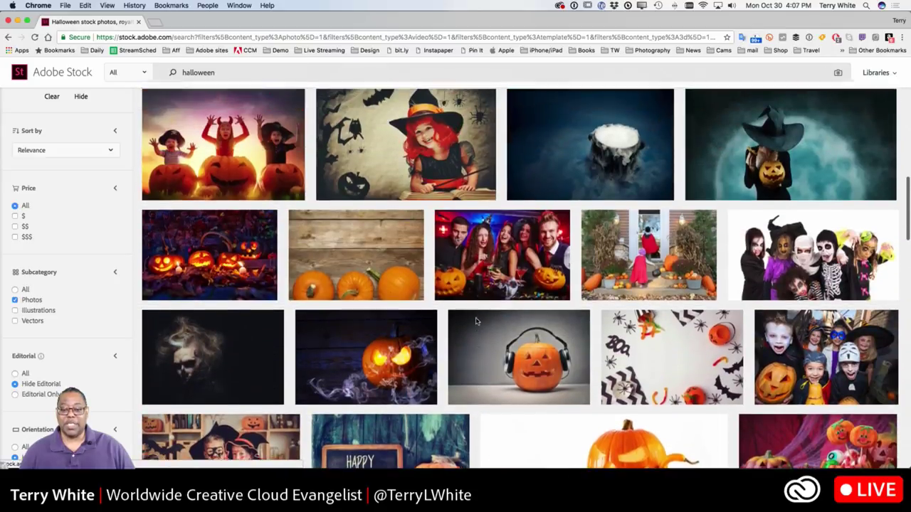
{"action": "scroll", "coordinate": [476, 321], "scroll_direction": "up", "scroll_amount": 2}
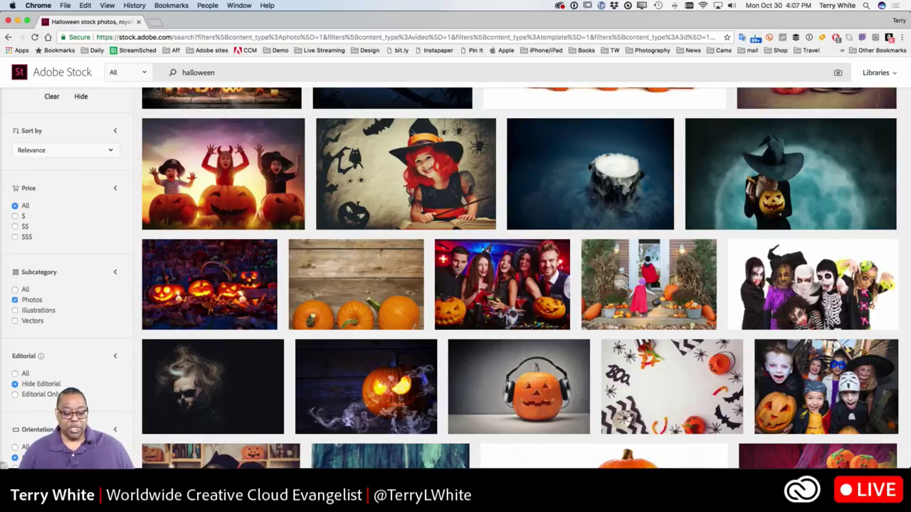
Step: Switch to Photoshop, show the Adobe Stock library and search Adobe Stock for "halloween"
{"action": "key", "text": "super+Tab"}
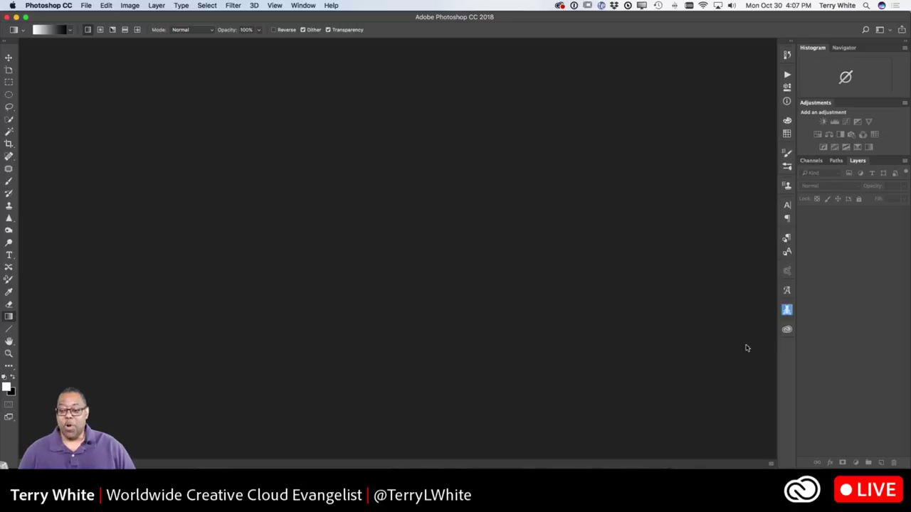
{"action": "left_click", "coordinate": [787, 329]}
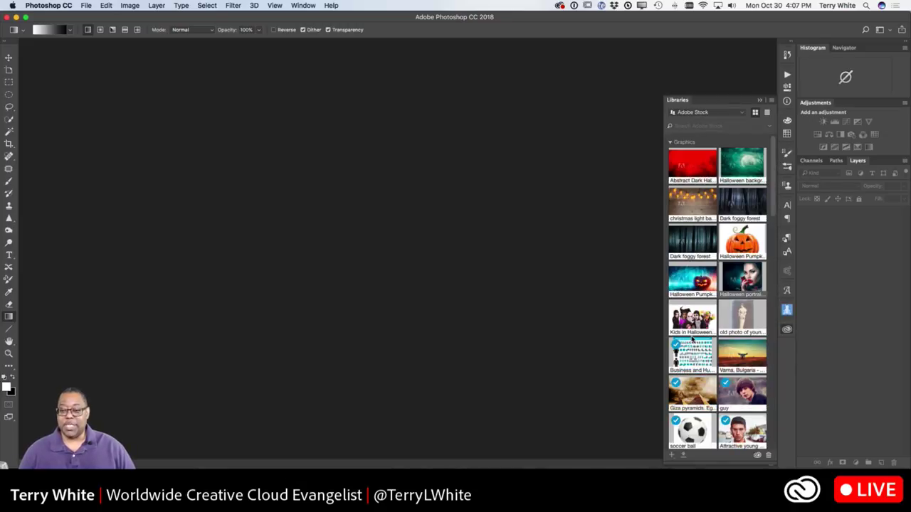
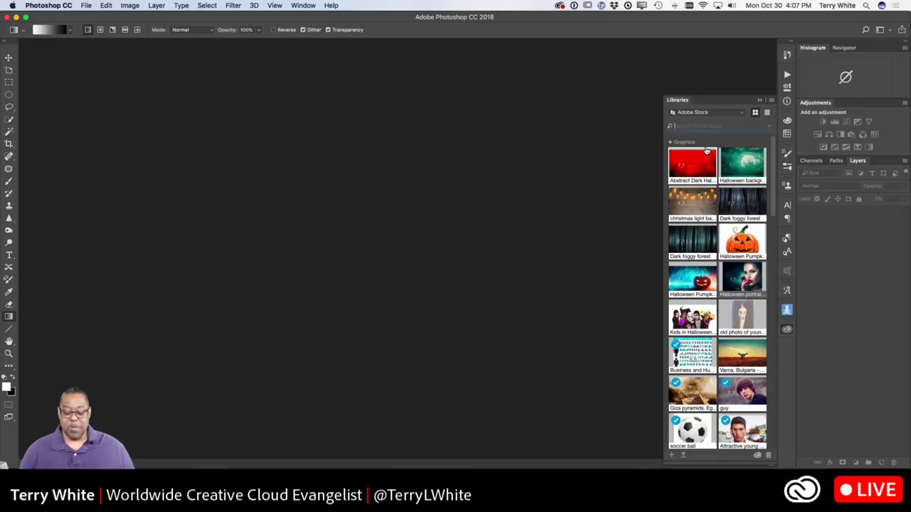
{"action": "type", "text": "halloween"}
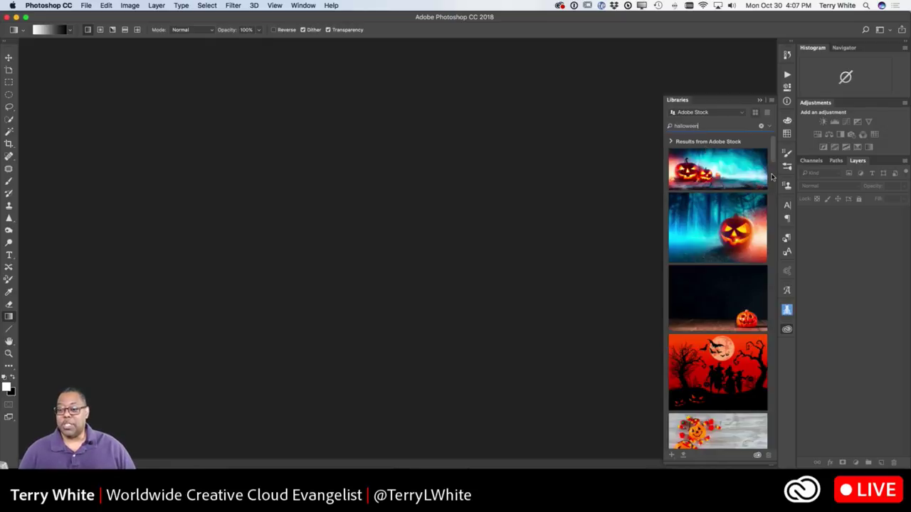
Step: Find the carved orange pumpkin with a green stem on white and save its preview to the Adobe Stock library
{"action": "scroll", "coordinate": [748, 199], "scroll_direction": "down", "scroll_amount": 10}
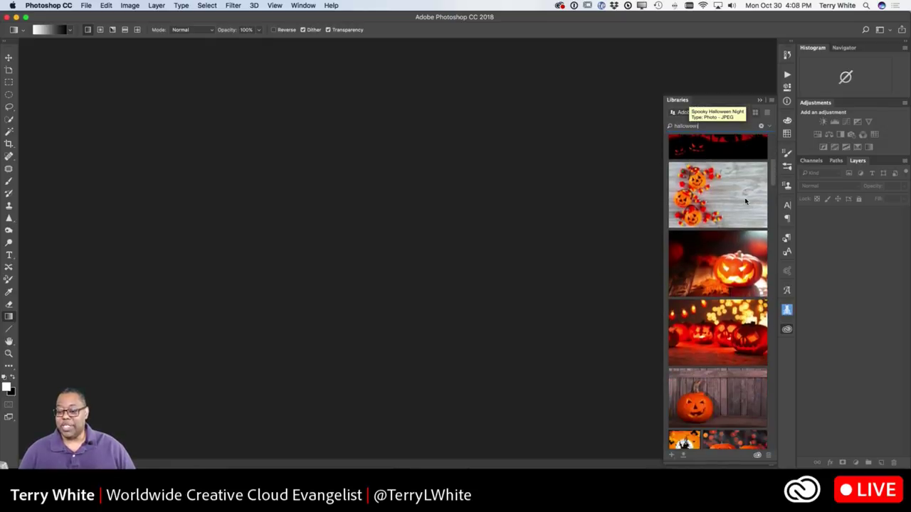
{"action": "scroll", "coordinate": [745, 202], "scroll_direction": "down", "scroll_amount": 10}
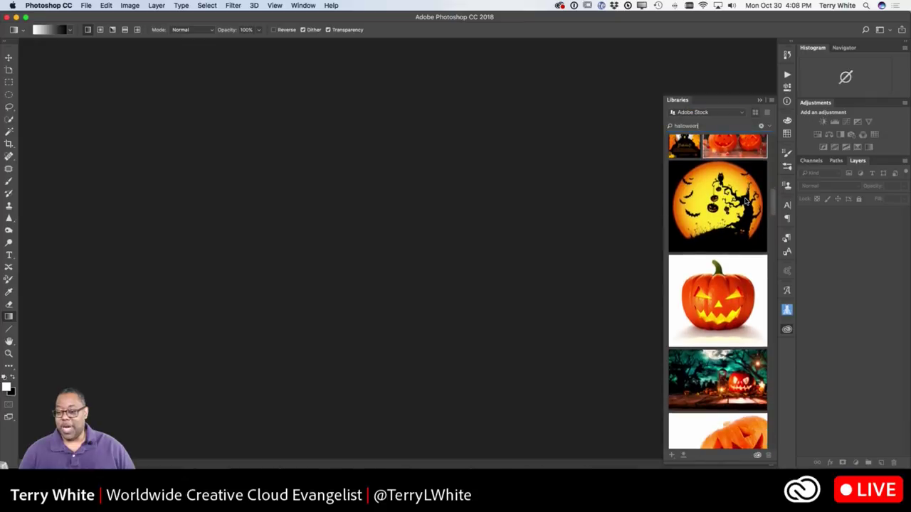
{"action": "scroll", "coordinate": [745, 202], "scroll_direction": "down", "scroll_amount": 2}
{"action": "mouse_move", "coordinate": [744, 197]}
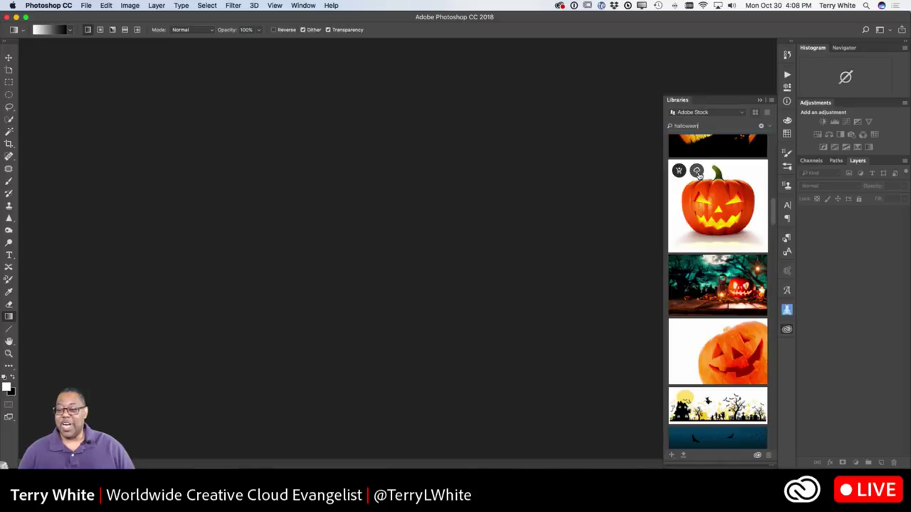
{"action": "left_click", "coordinate": [698, 172]}
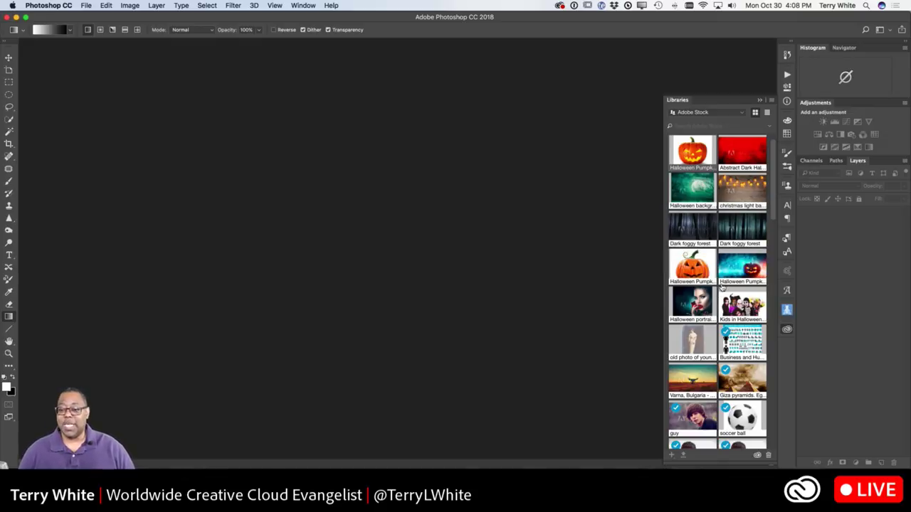
Step: Search Adobe Stock for "halloween" with results limited to Photos, and clear the search to return to the library
{"action": "left_click", "coordinate": [696, 125]}
{"action": "type", "text": "halloween"}
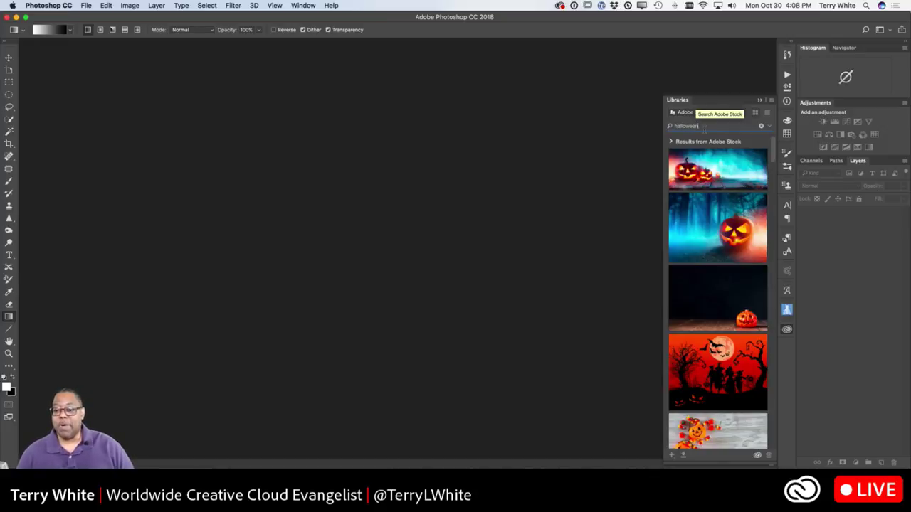
{"action": "left_click", "coordinate": [671, 142]}
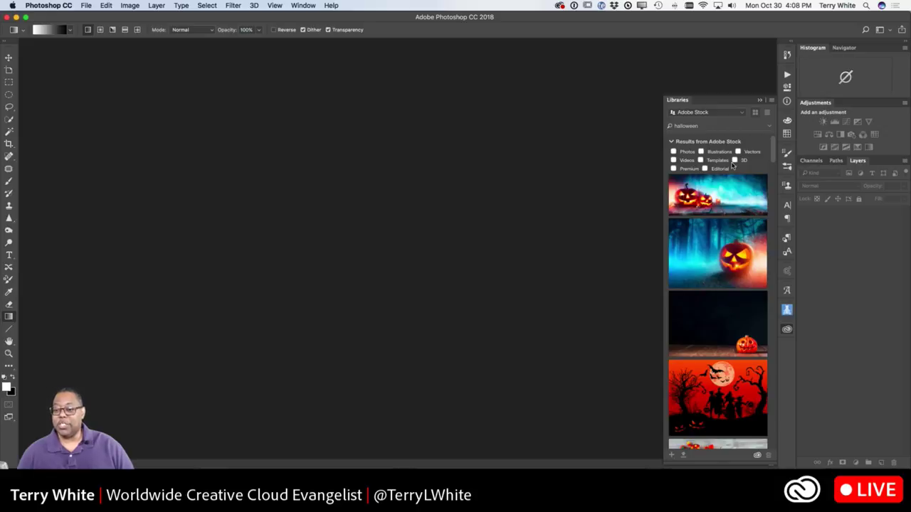
{"action": "left_click", "coordinate": [673, 153]}
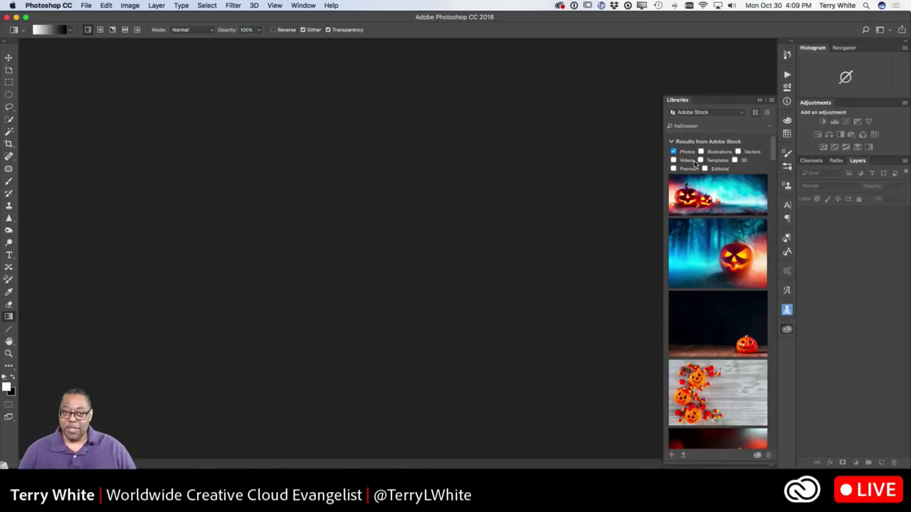
{"action": "left_click", "coordinate": [671, 142]}
{"action": "mouse_move", "coordinate": [692, 171]}
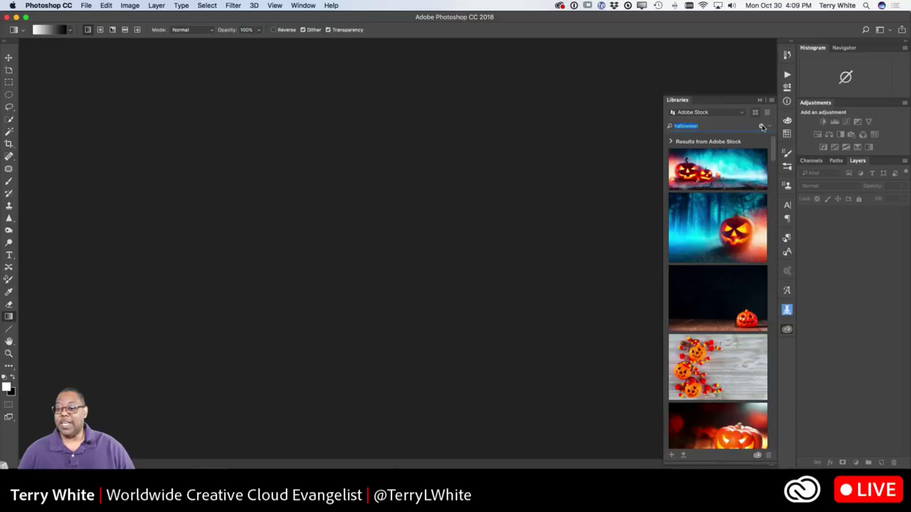
{"action": "left_click", "coordinate": [762, 126]}
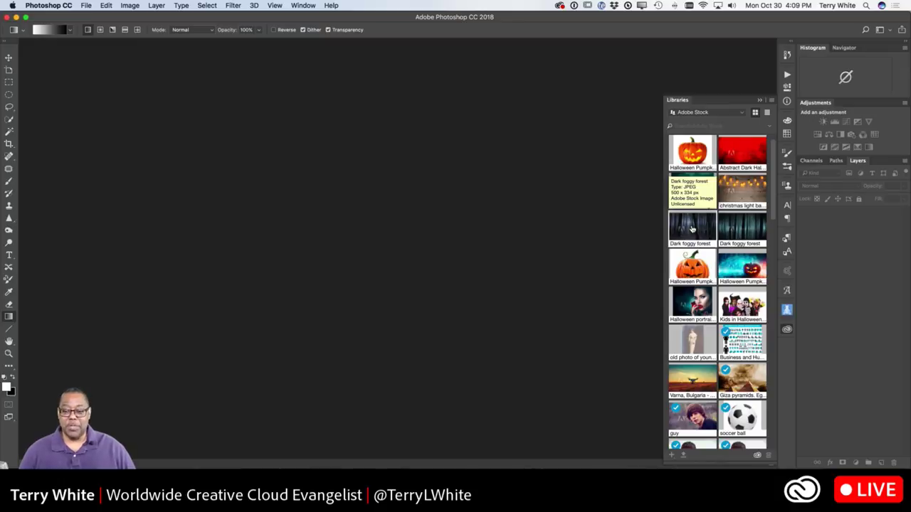
Step: Start a new document in the Print category and review all of its blank document presets
{"action": "left_click", "coordinate": [85, 5]}
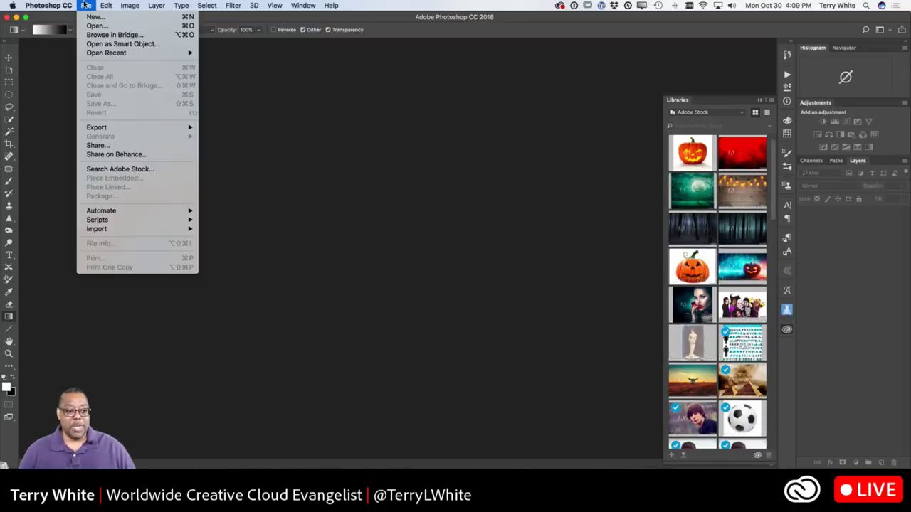
{"action": "left_click", "coordinate": [86, 5]}
{"action": "left_click", "coordinate": [85, 5]}
{"action": "left_click", "coordinate": [93, 16]}
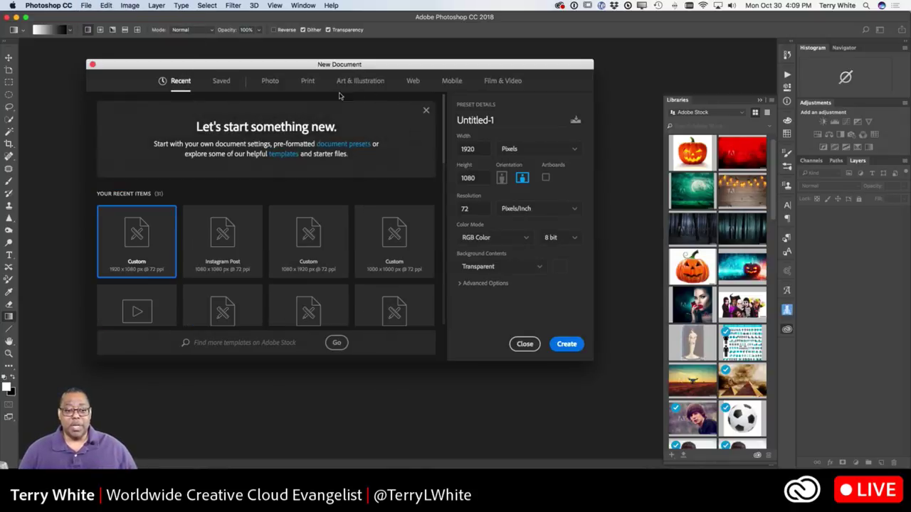
{"action": "left_click", "coordinate": [308, 82]}
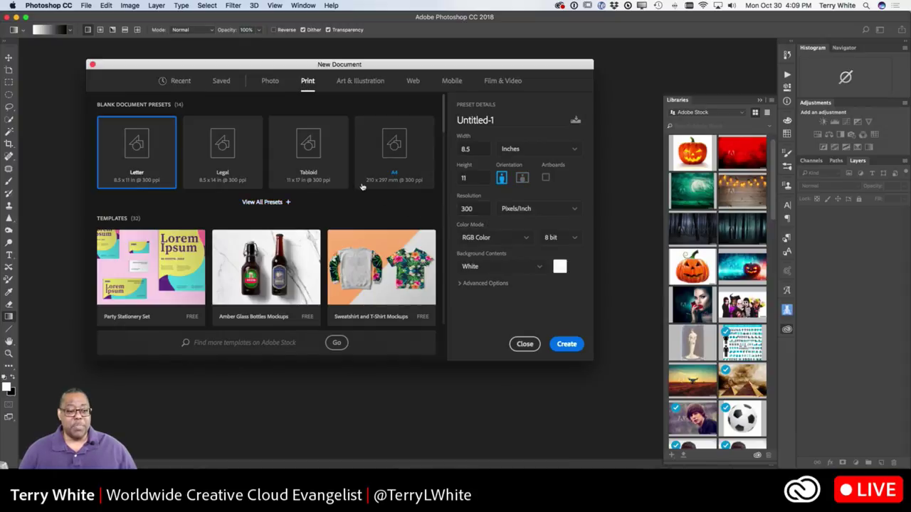
{"action": "left_click", "coordinate": [266, 202]}
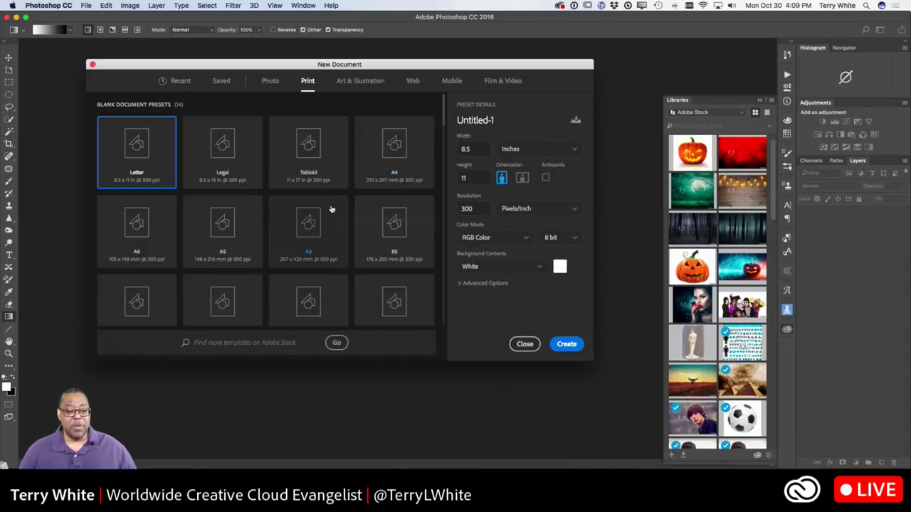
{"action": "scroll", "coordinate": [344, 211], "scroll_direction": "down", "scroll_amount": 2}
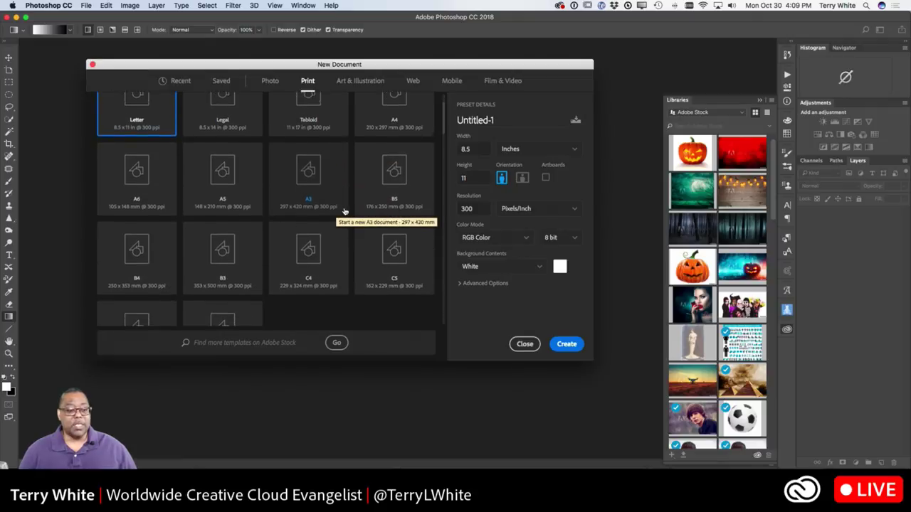
{"action": "scroll", "coordinate": [344, 211], "scroll_direction": "down", "scroll_amount": 2}
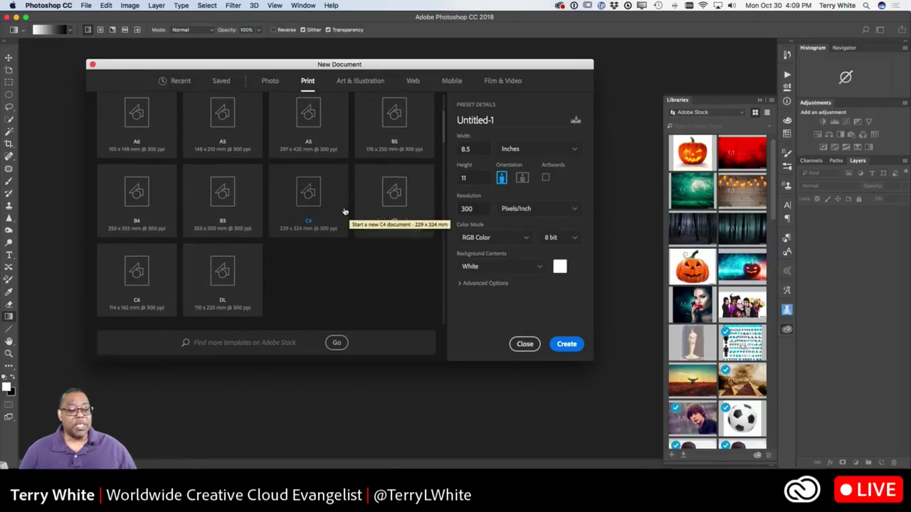
{"action": "scroll", "coordinate": [344, 212], "scroll_direction": "up", "scroll_amount": 3}
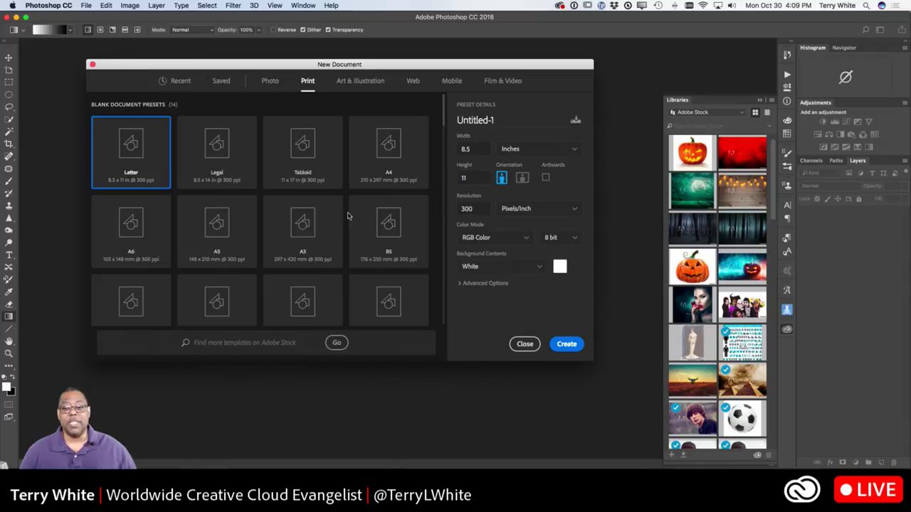
Step: Set the new document's width to 7 inches and its height to 5 inches
{"action": "double_click", "coordinate": [469, 149]}
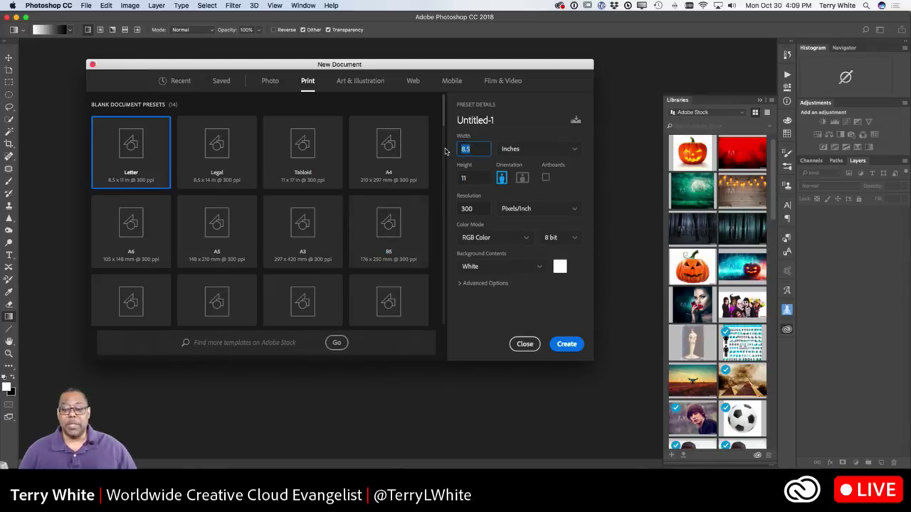
{"action": "type", "text": "7"}
{"action": "key", "text": "Tab"}
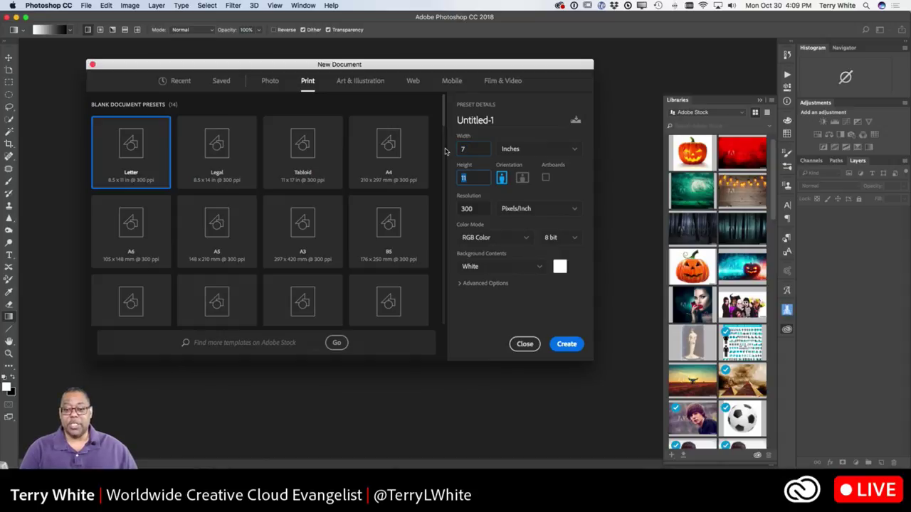
{"action": "type", "text": "5"}
{"action": "key", "text": "Tab"}
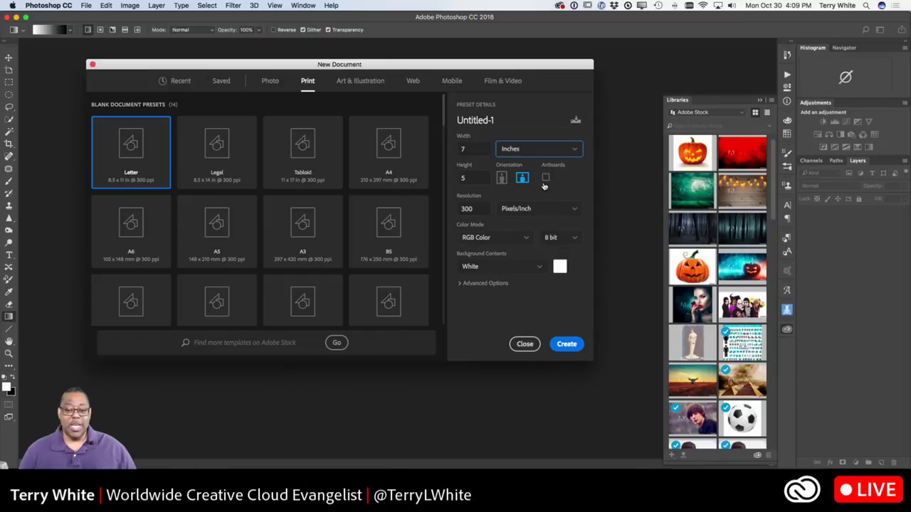
Step: Set the color profile to Adobe RGB (1998) in the advanced options and create the document
{"action": "left_click", "coordinate": [459, 284]}
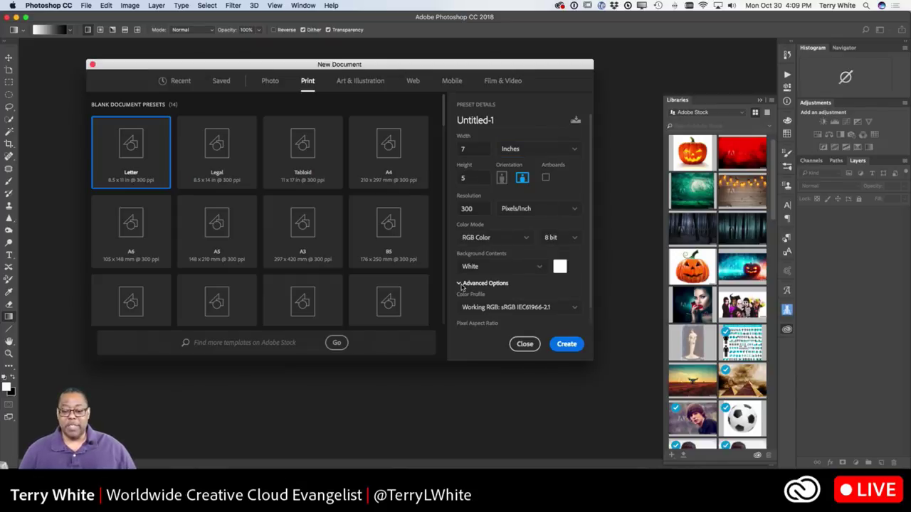
{"action": "left_click", "coordinate": [471, 308]}
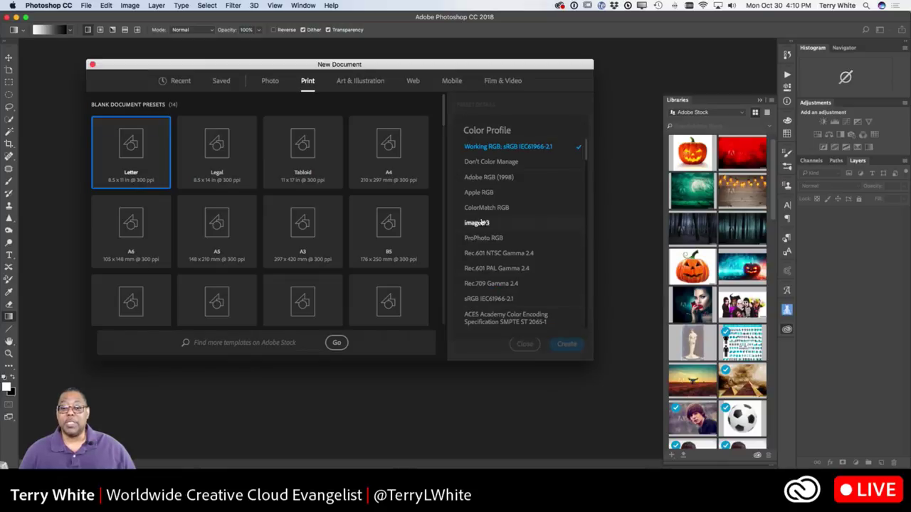
{"action": "left_click", "coordinate": [490, 178]}
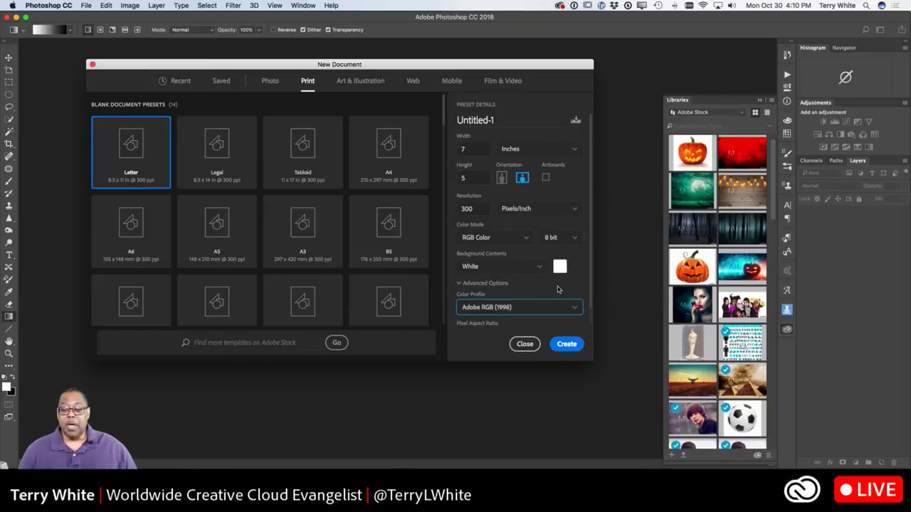
{"action": "left_click", "coordinate": [567, 345]}
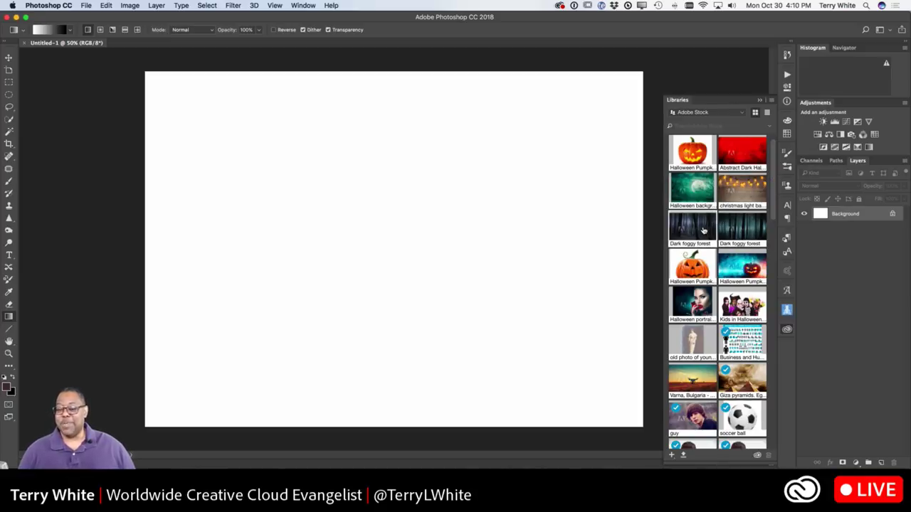
Step: Place the first Dark foggy forest library image, scale it to about 75% to cover the canvas, and shift it slightly left
{"action": "left_click_drag", "start_coordinate": [703, 228], "coordinate": [475, 268]}
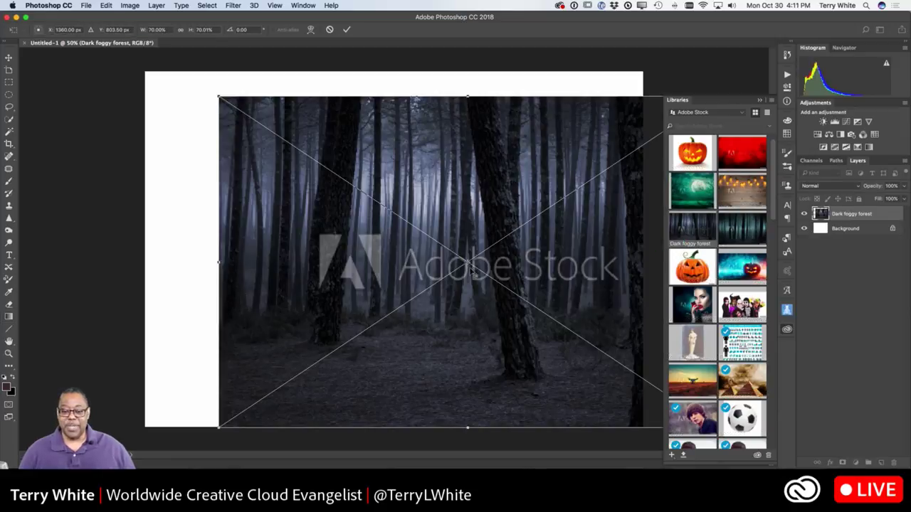
{"action": "left_click_drag", "start_coordinate": [540, 274], "coordinate": [467, 249]}
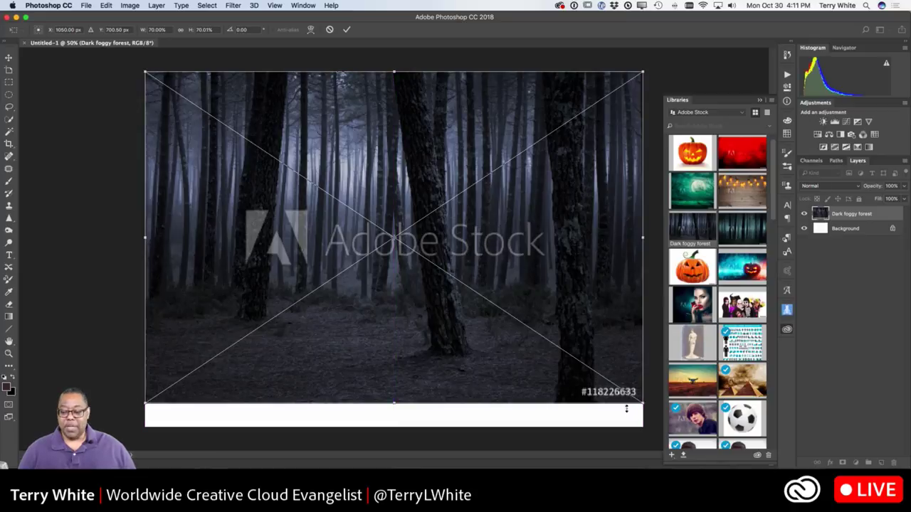
{"action": "left_click_drag", "start_coordinate": [656, 412], "coordinate": [680, 427]}
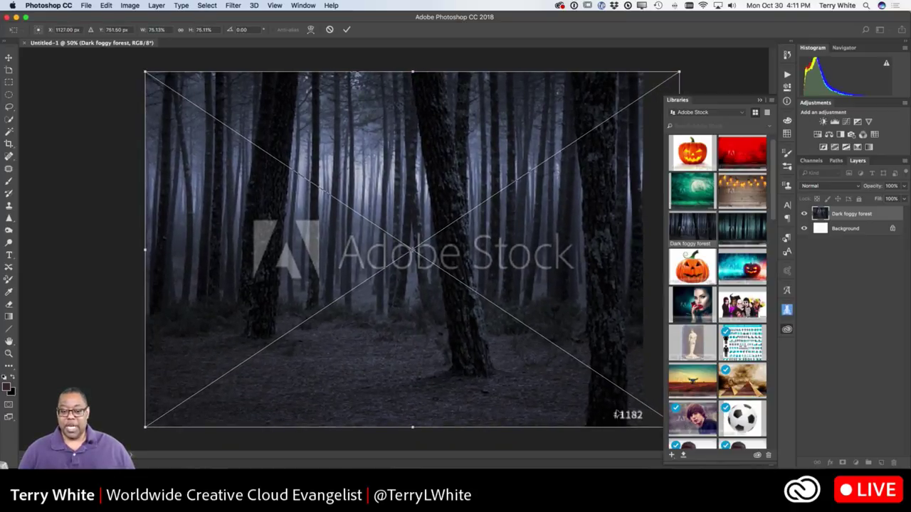
{"action": "key", "text": "Return"}
{"action": "key", "text": "g"}
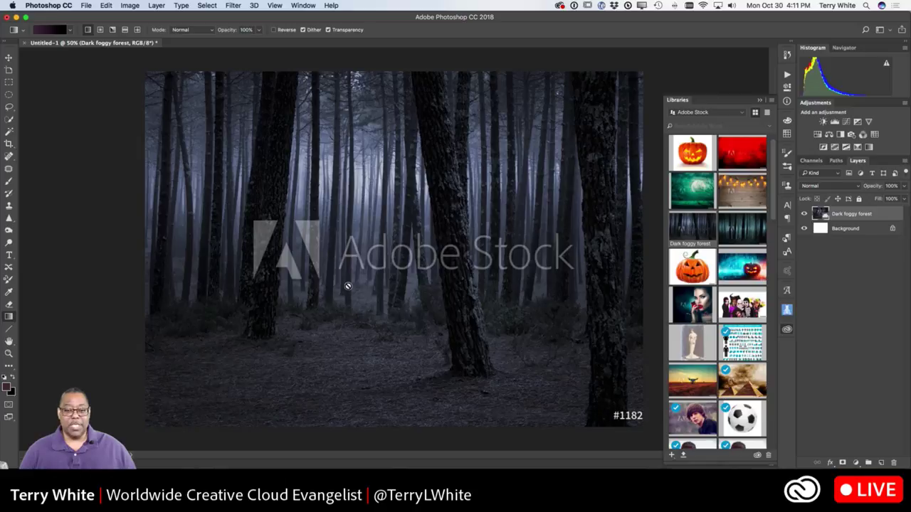
{"action": "key", "text": "v"}
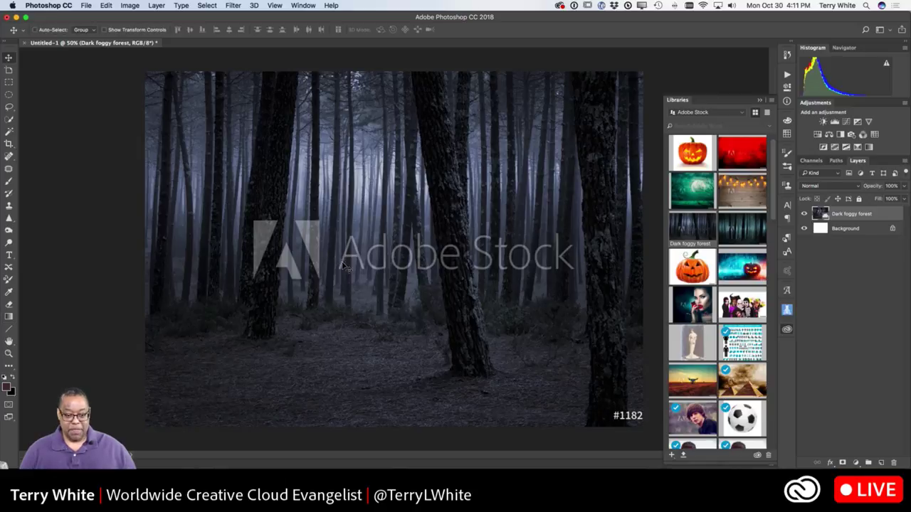
{"action": "left_click_drag", "start_coordinate": [416, 295], "coordinate": [378, 301]}
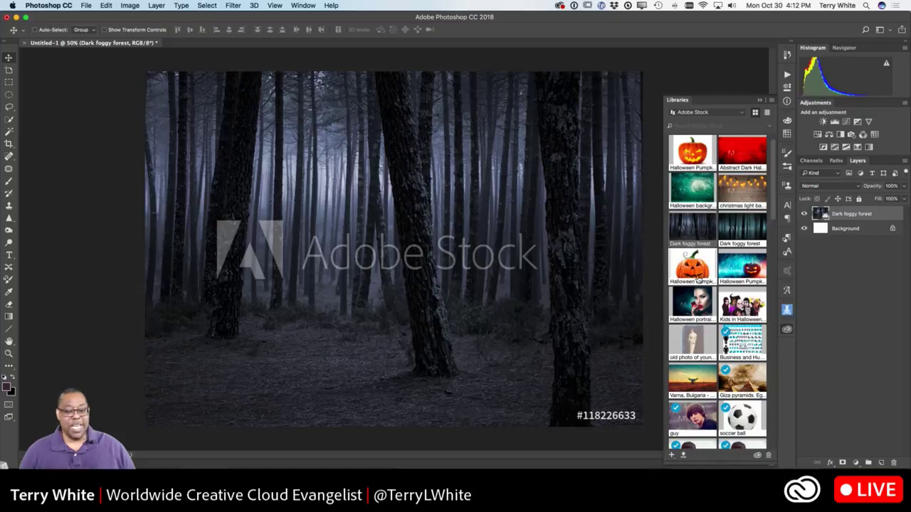
Step: License the Adobe Stock image of the carved Jack-o-Lantern pumpkin with the curly stem from the library
{"action": "mouse_move", "coordinate": [693, 269]}
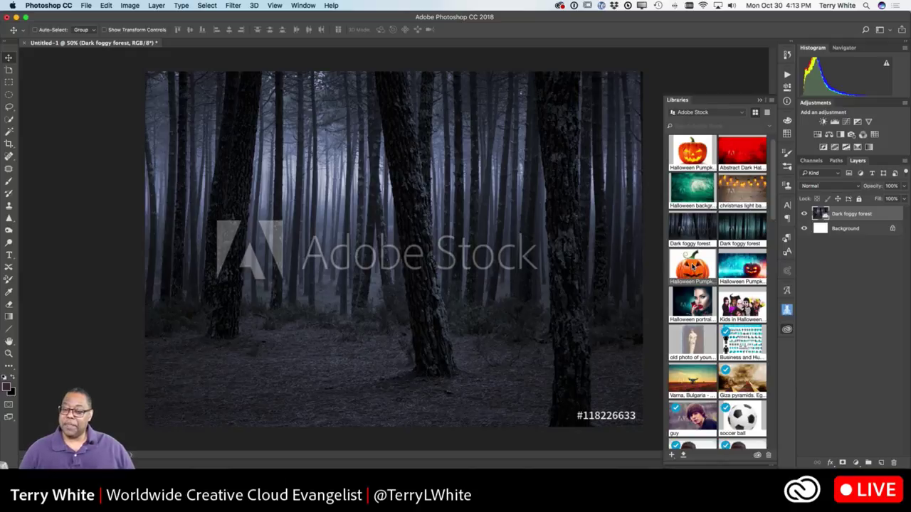
{"action": "right_click", "coordinate": [692, 266]}
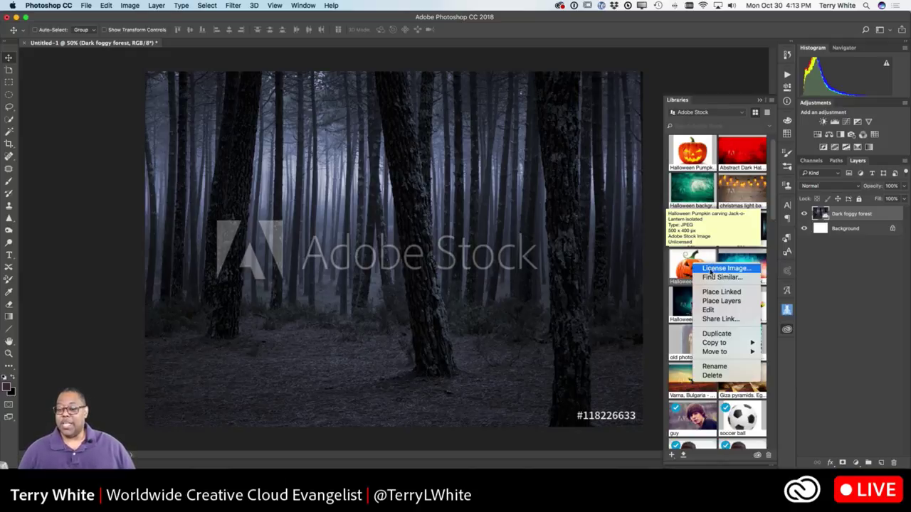
{"action": "left_click", "coordinate": [715, 269]}
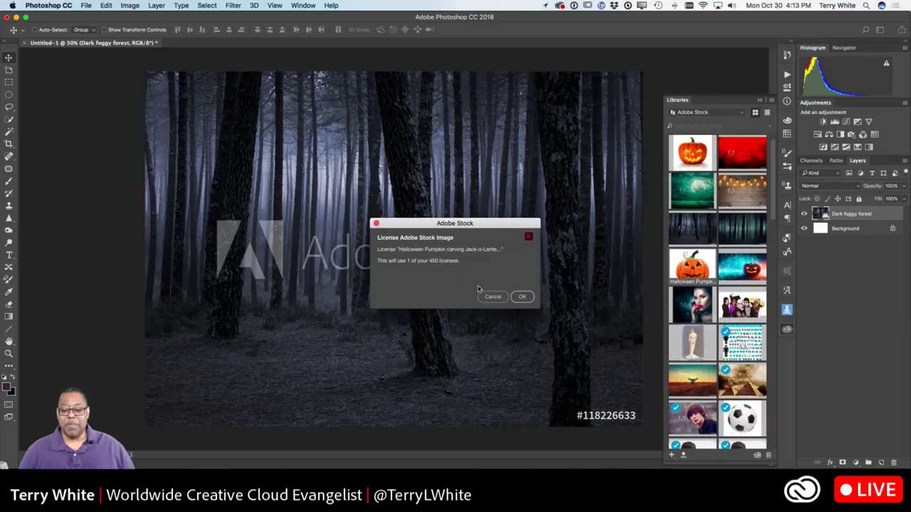
{"action": "left_click", "coordinate": [522, 297]}
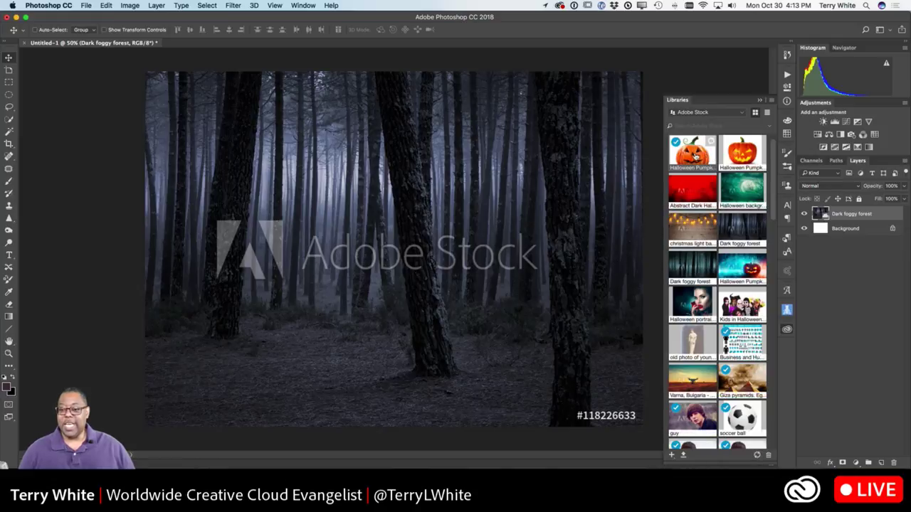
Step: Place the licensed Jack-o-Lantern image, scaled to about 11%, in the lower-left corner of the canvas
{"action": "mouse_move", "coordinate": [692, 158]}
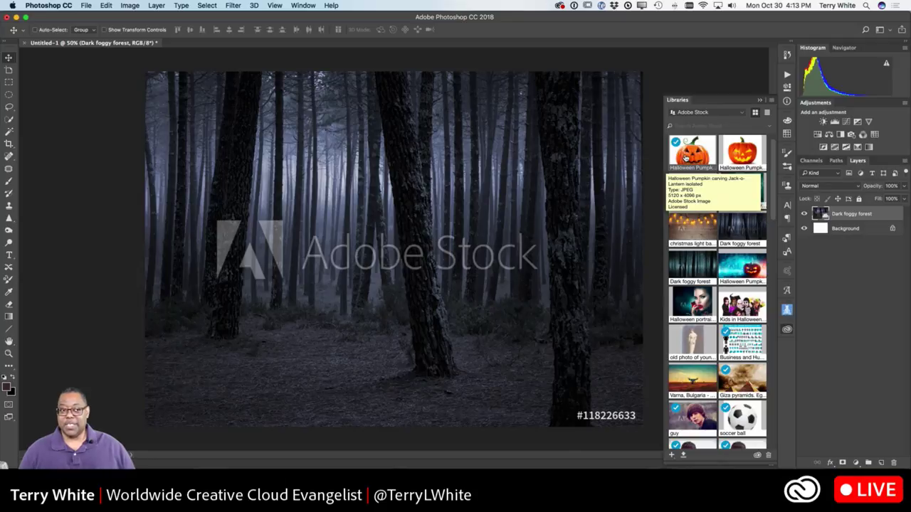
{"action": "left_click_drag", "start_coordinate": [689, 156], "coordinate": [392, 275]}
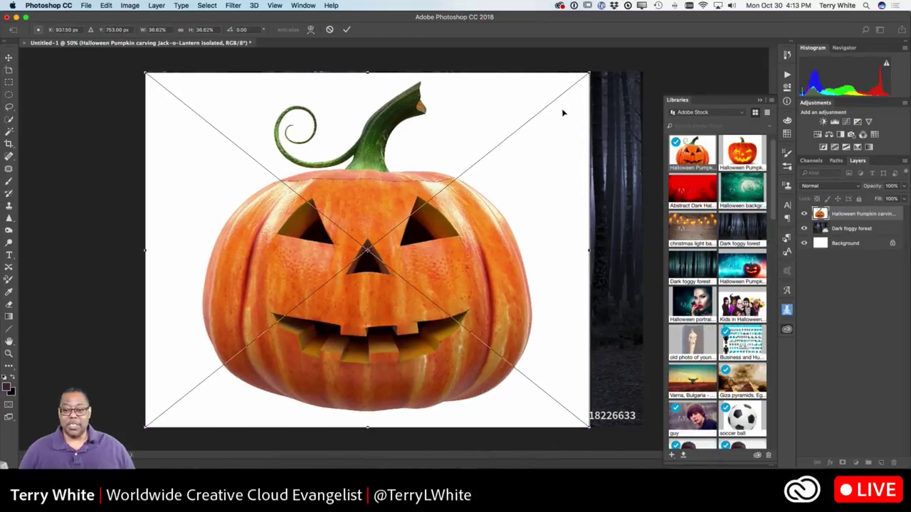
{"action": "left_click_drag", "start_coordinate": [589, 73], "coordinate": [273, 322]}
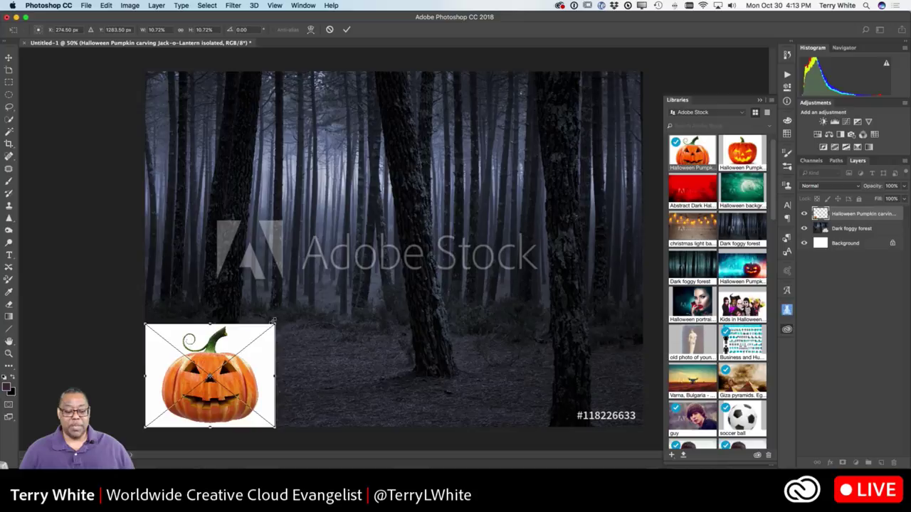
{"action": "left_click_drag", "start_coordinate": [239, 389], "coordinate": [239, 394]}
{"action": "key", "text": "Return"}
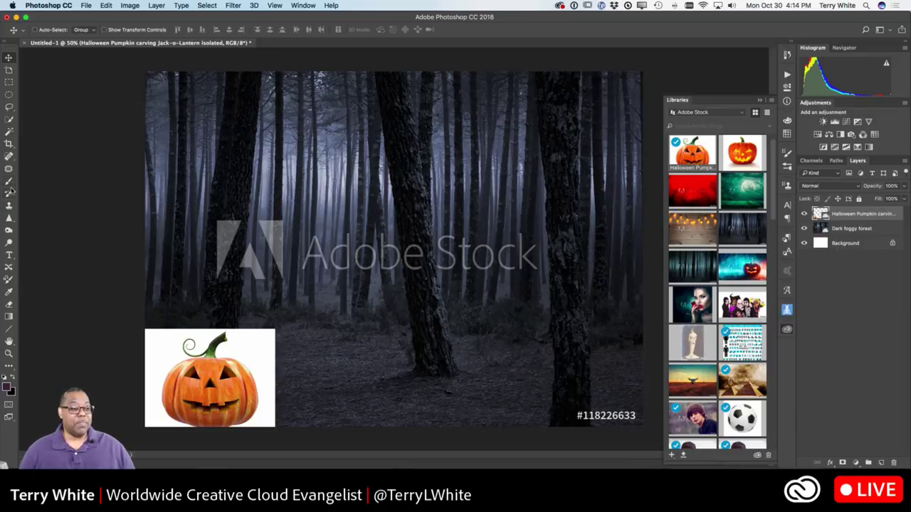
Step: Select the pumpkin's white background with the Magic Wand, add a layer mask from it, and invert the mask to isolate the pumpkin
{"action": "left_click", "coordinate": [9, 132]}
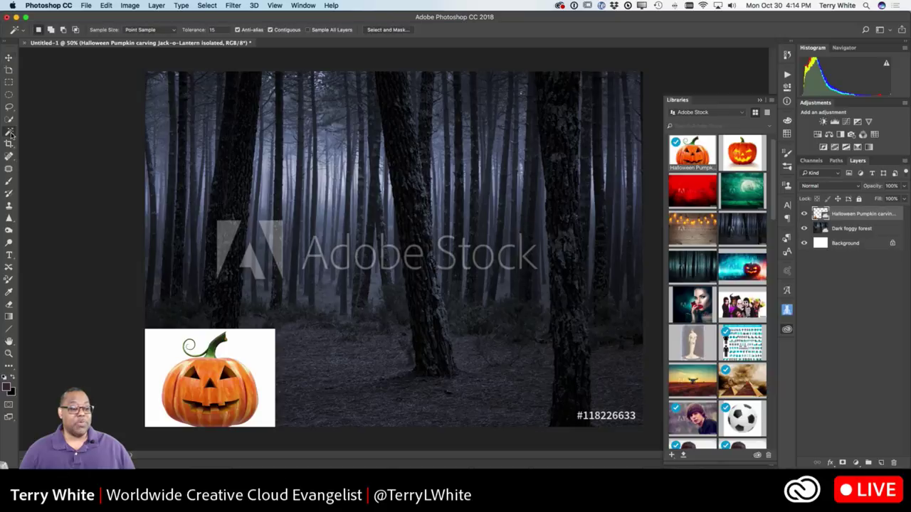
{"action": "left_click", "coordinate": [262, 363]}
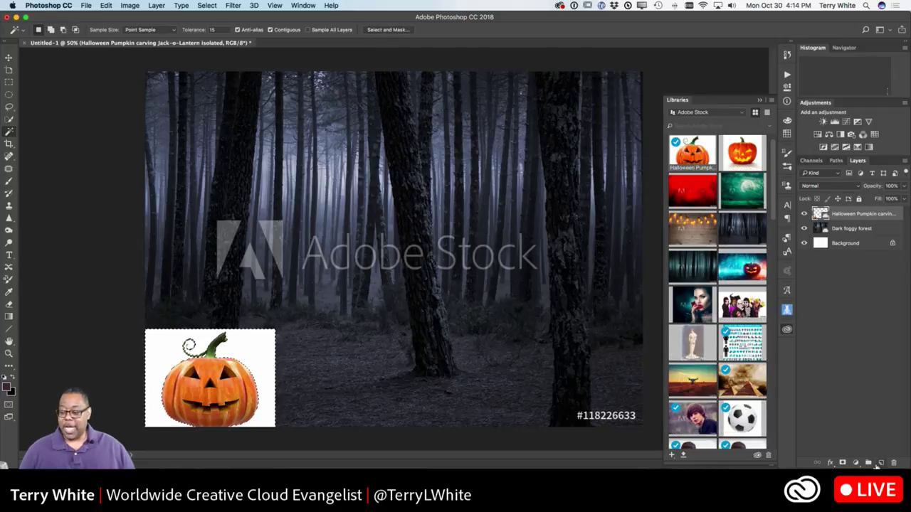
{"action": "left_click", "coordinate": [842, 464]}
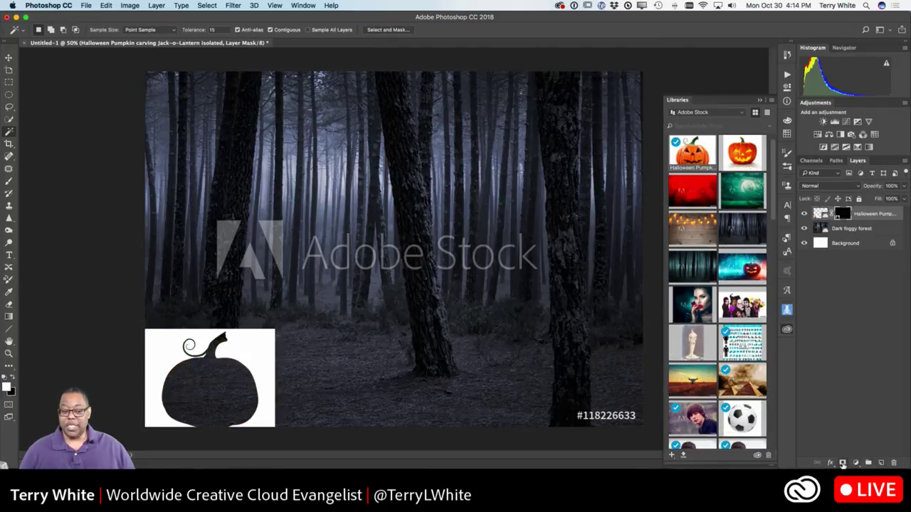
{"action": "key", "text": "super+i"}
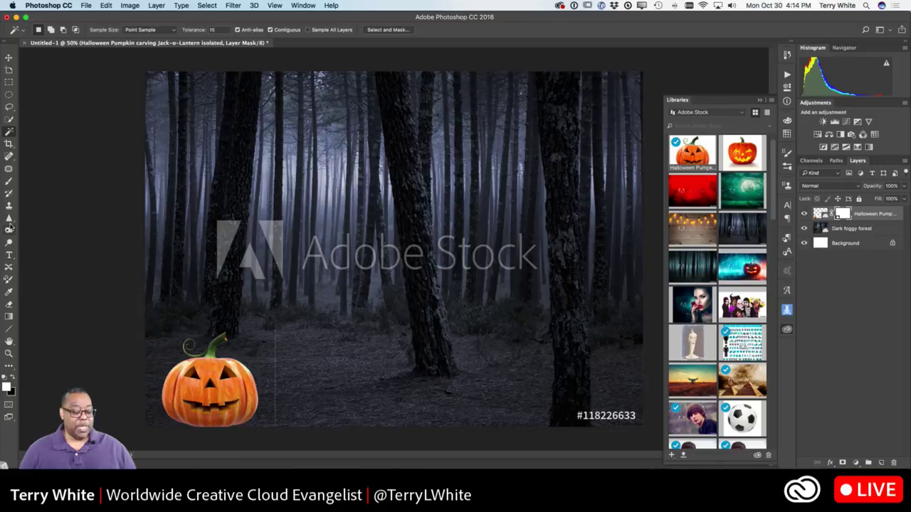
Step: Paint out the leftover vertical line beside the pumpkin on its layer mask, using a black brush of size 100 at 100% opacity
{"action": "key", "text": "b"}
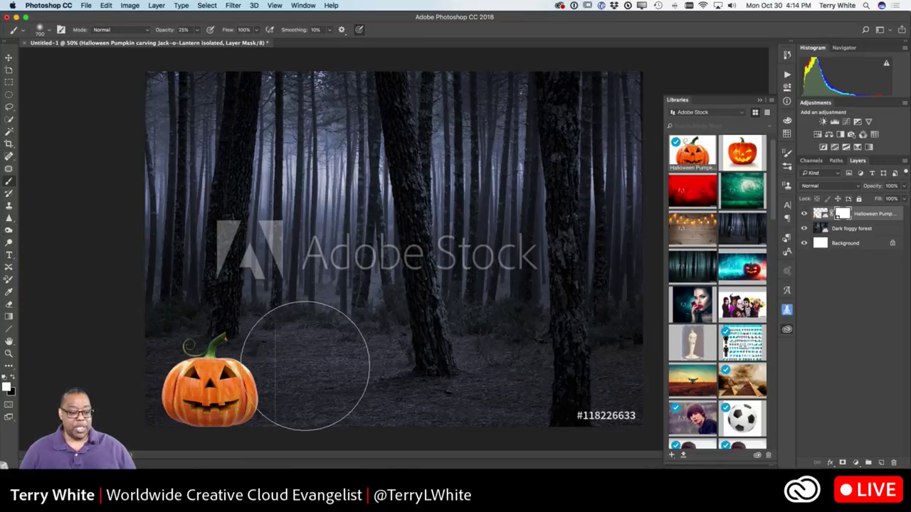
{"action": "key", "text": "bracketleft"}
{"action": "key", "text": "bracketleft"}
{"action": "key", "text": "bracketleft"}
{"action": "key", "text": "bracketleft"}
{"action": "key", "text": "bracketleft"}
{"action": "key", "text": "bracketleft"}
{"action": "key", "text": "bracketleft"}
{"action": "key", "text": "bracketleft"}
{"action": "key", "text": "bracketleft"}
{"action": "key", "text": "bracketleft"}
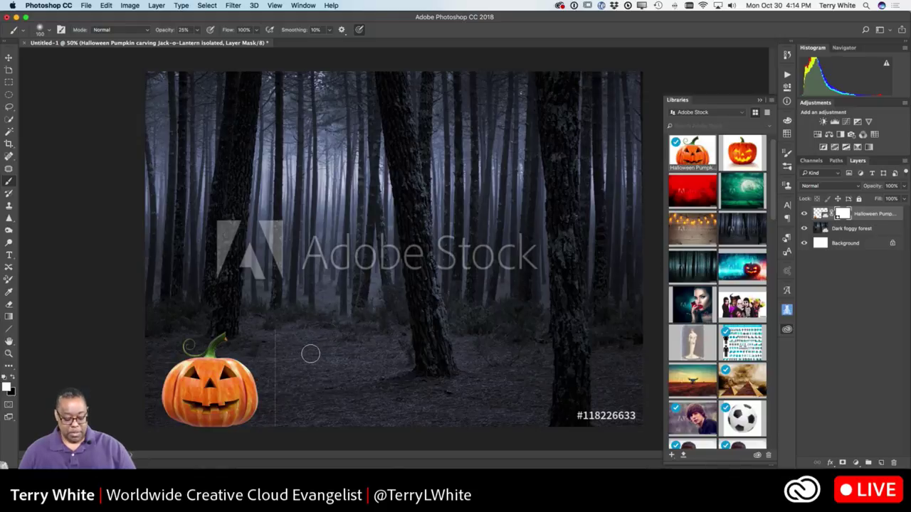
{"action": "key", "text": "x"}
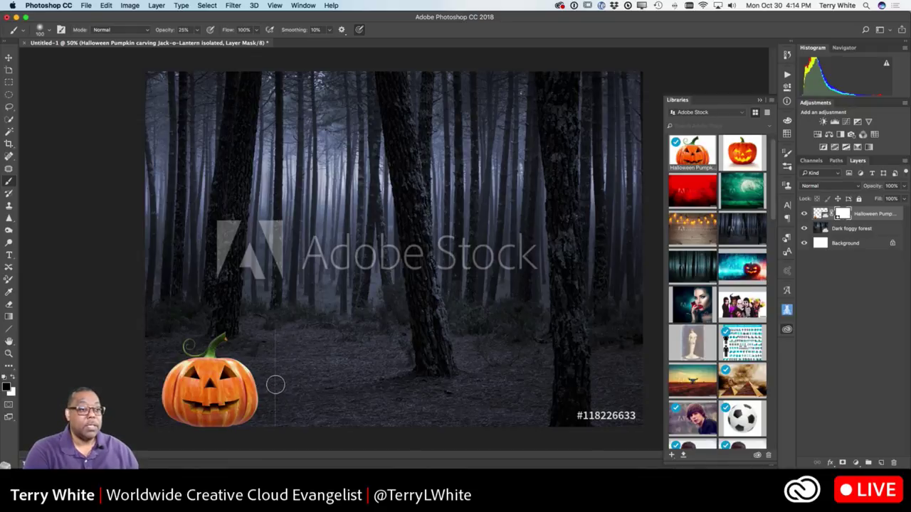
{"action": "left_click", "coordinate": [197, 32]}
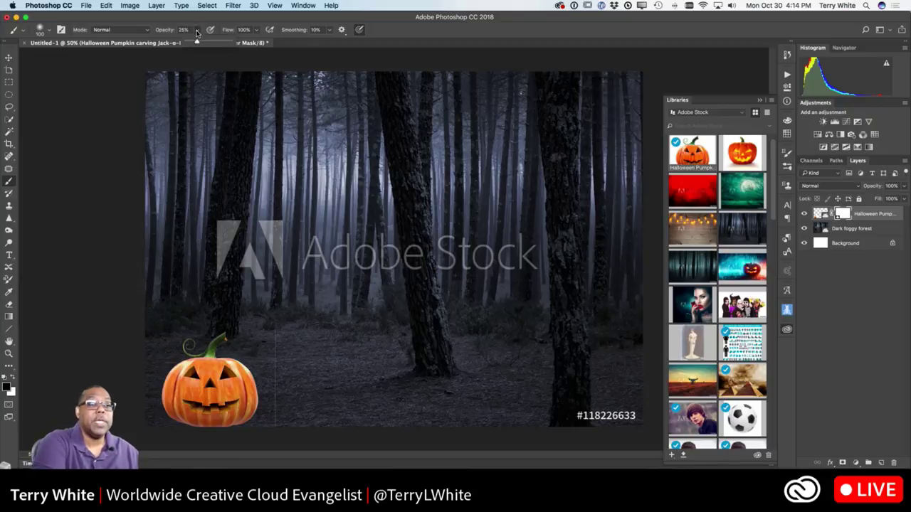
{"action": "left_click_drag", "start_coordinate": [196, 43], "coordinate": [239, 42]}
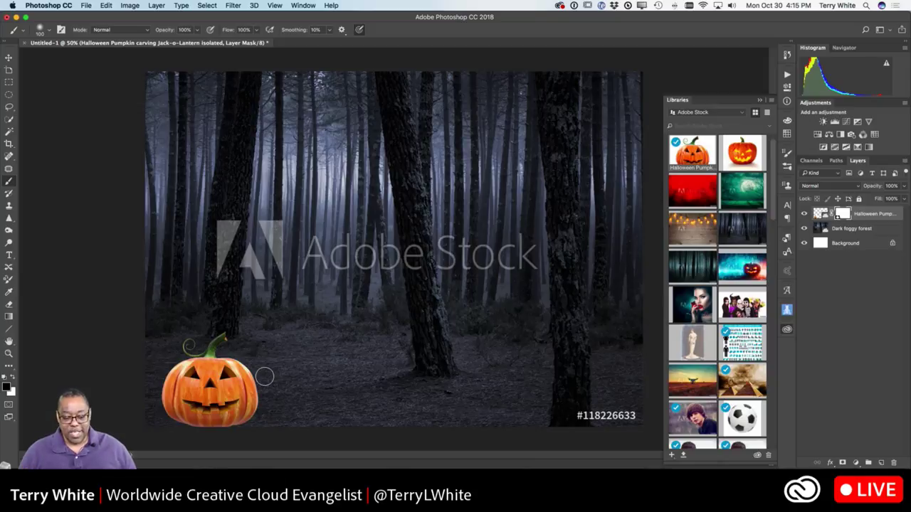
Step: Apply a Camera Raw filter to the pumpkin image with Highlights at -92 and Whites at -100
{"action": "left_click", "coordinate": [821, 214]}
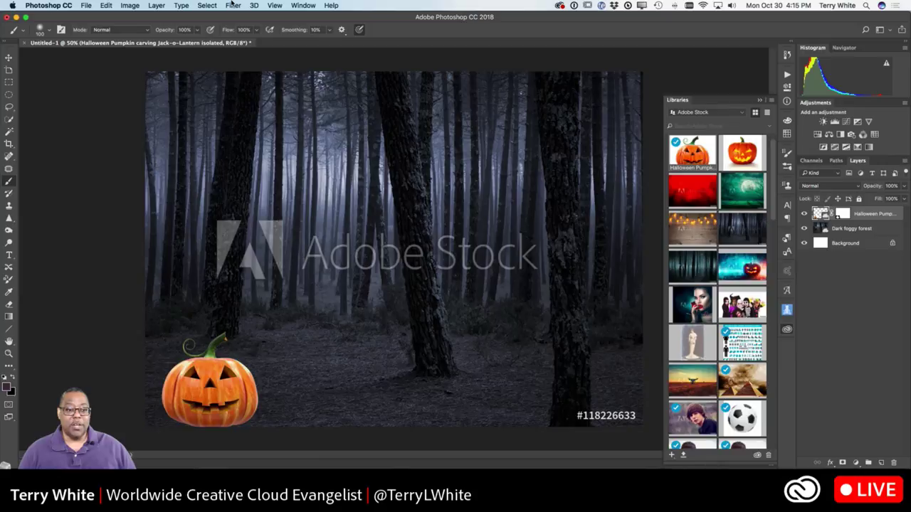
{"action": "left_click", "coordinate": [233, 5]}
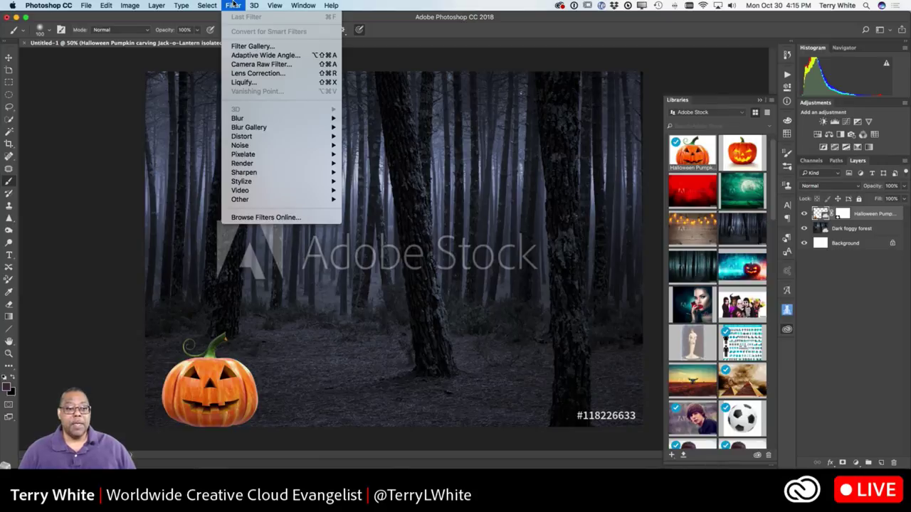
{"action": "left_click", "coordinate": [254, 65]}
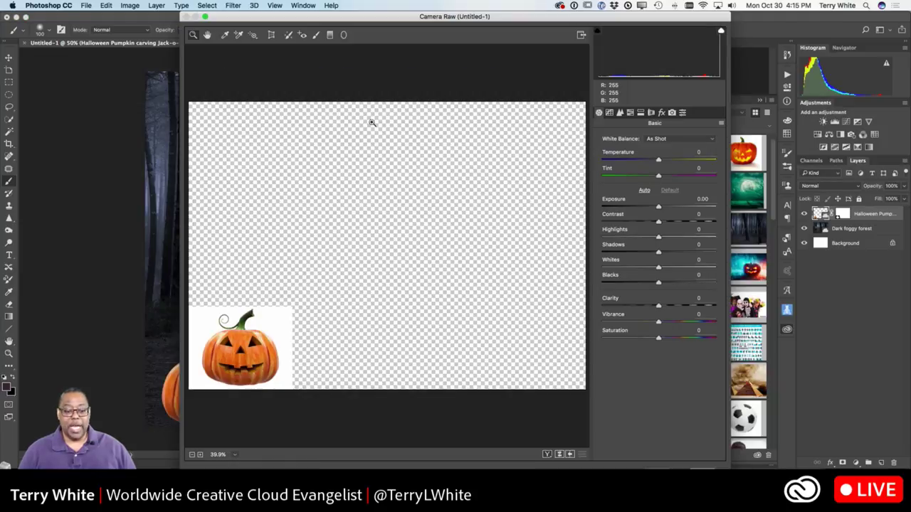
{"action": "left_click_drag", "start_coordinate": [323, 21], "coordinate": [414, 21]}
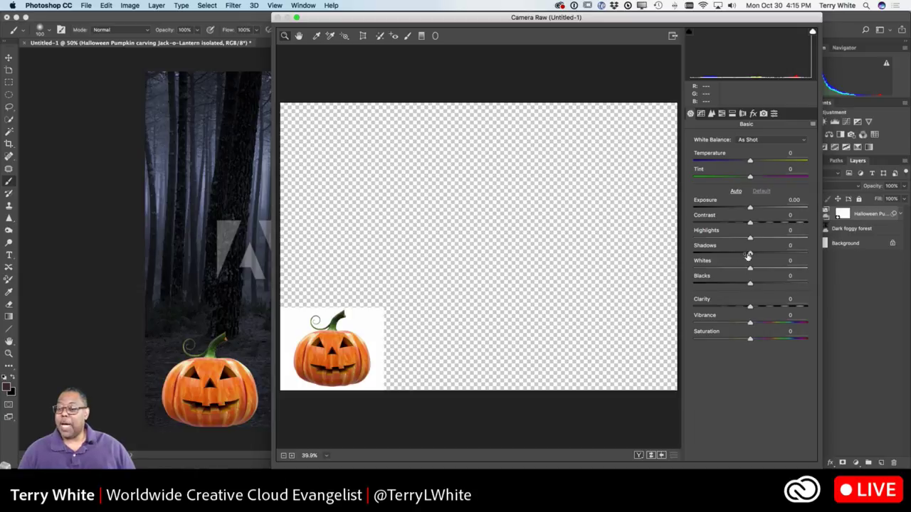
{"action": "left_click_drag", "start_coordinate": [749, 240], "coordinate": [700, 247]}
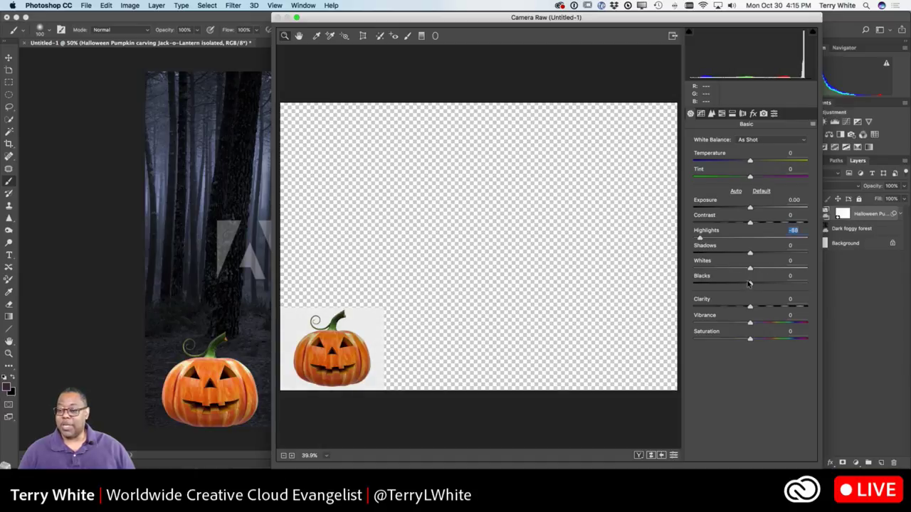
{"action": "left_click_drag", "start_coordinate": [749, 269], "coordinate": [691, 278]}
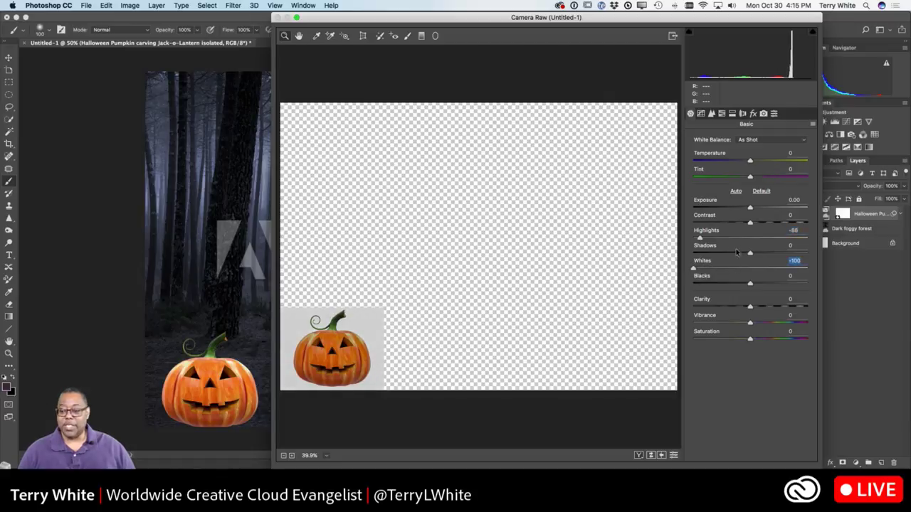
{"action": "left_click_drag", "start_coordinate": [700, 240], "coordinate": [698, 241]}
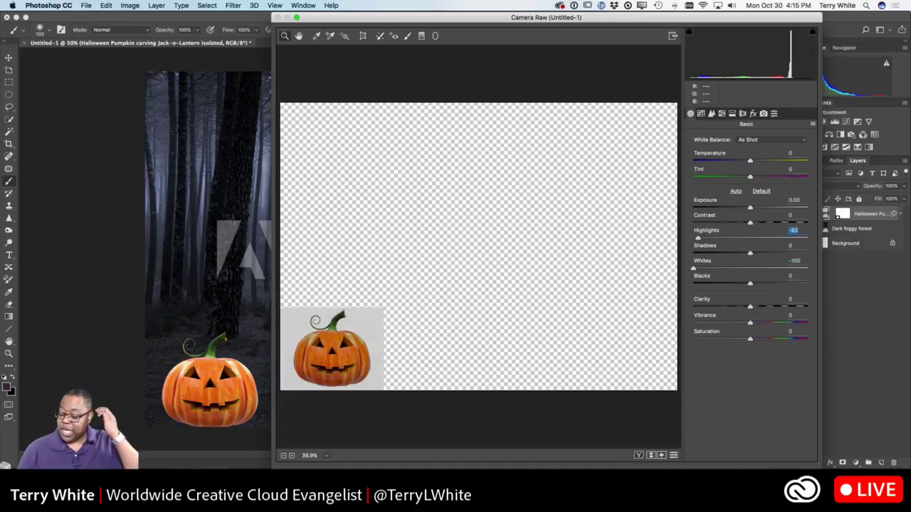
{"action": "key", "text": "Return"}
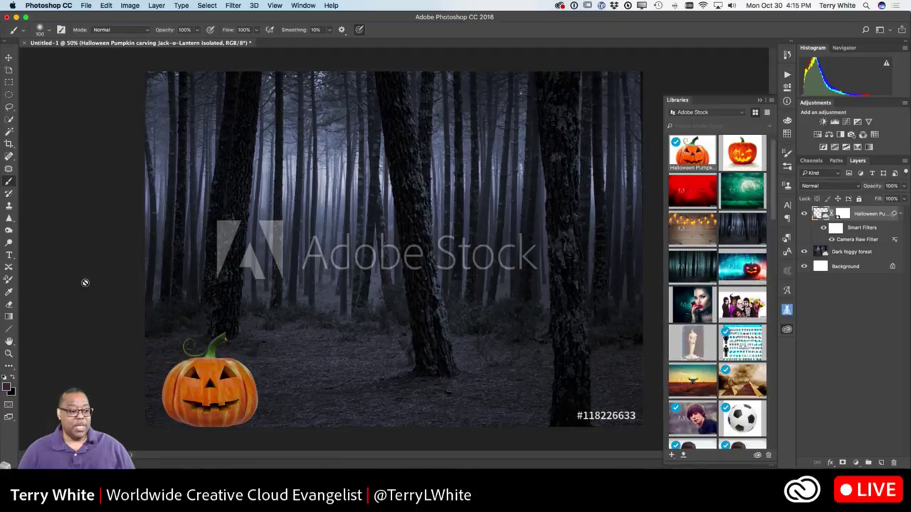
Step: Open the pumpkin smart object's contents and darken the pumpkin's lower and side edges with the Burn tool, Midtones range at 50% exposure
{"action": "left_click", "coordinate": [8, 231]}
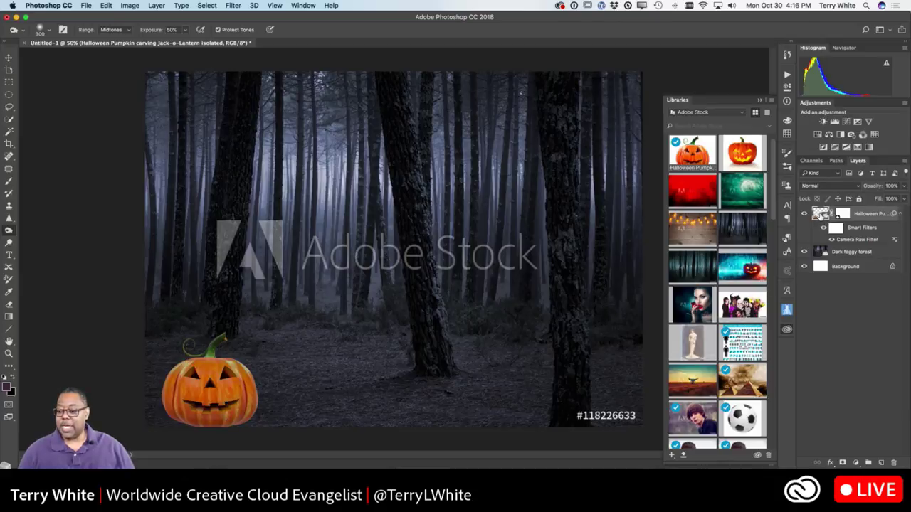
{"action": "double_click", "coordinate": [820, 213]}
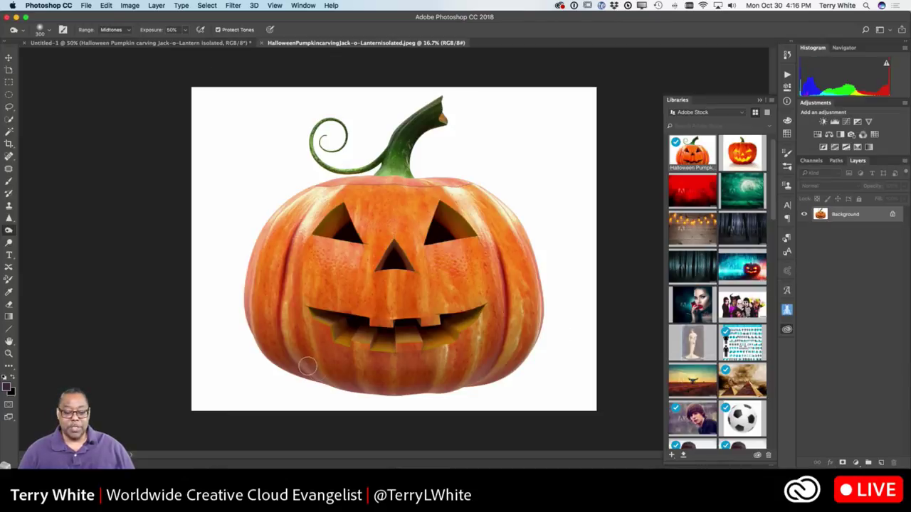
{"action": "mouse_move", "coordinate": [278, 361]}
{"action": "left_mouse_down"}
{"action": "mouse_move", "coordinate": [361, 390]}
{"action": "mouse_move", "coordinate": [332, 387]}
{"action": "mouse_move", "coordinate": [444, 390]}
{"action": "mouse_move", "coordinate": [510, 373]}
{"action": "mouse_move", "coordinate": [410, 391]}
{"action": "mouse_move", "coordinate": [319, 380]}
{"action": "mouse_move", "coordinate": [291, 363]}
{"action": "mouse_move", "coordinate": [352, 385]}
{"action": "mouse_move", "coordinate": [522, 374]}
{"action": "mouse_move", "coordinate": [421, 393]}
{"action": "mouse_move", "coordinate": [360, 387]}
{"action": "mouse_move", "coordinate": [275, 357]}
{"action": "mouse_move", "coordinate": [380, 385]}
{"action": "mouse_move", "coordinate": [331, 379]}
{"action": "mouse_move", "coordinate": [262, 342]}
{"action": "mouse_move", "coordinate": [311, 376]}
{"action": "mouse_move", "coordinate": [433, 385]}
{"action": "mouse_move", "coordinate": [405, 390]}
{"action": "mouse_move", "coordinate": [515, 372]}
{"action": "mouse_move", "coordinate": [482, 387]}
{"action": "mouse_move", "coordinate": [529, 354]}
{"action": "mouse_move", "coordinate": [490, 384]}
{"action": "mouse_move", "coordinate": [384, 395]}
{"action": "mouse_move", "coordinate": [327, 387]}
{"action": "mouse_move", "coordinate": [252, 353]}
{"action": "mouse_move", "coordinate": [335, 388]}
{"action": "mouse_move", "coordinate": [437, 394]}
{"action": "mouse_move", "coordinate": [512, 376]}
{"action": "mouse_move", "coordinate": [467, 392]}
{"action": "mouse_move", "coordinate": [536, 345]}
{"action": "mouse_move", "coordinate": [539, 330]}
{"action": "mouse_move", "coordinate": [533, 351]}
{"action": "mouse_move", "coordinate": [540, 325]}
{"action": "left_mouse_up"}
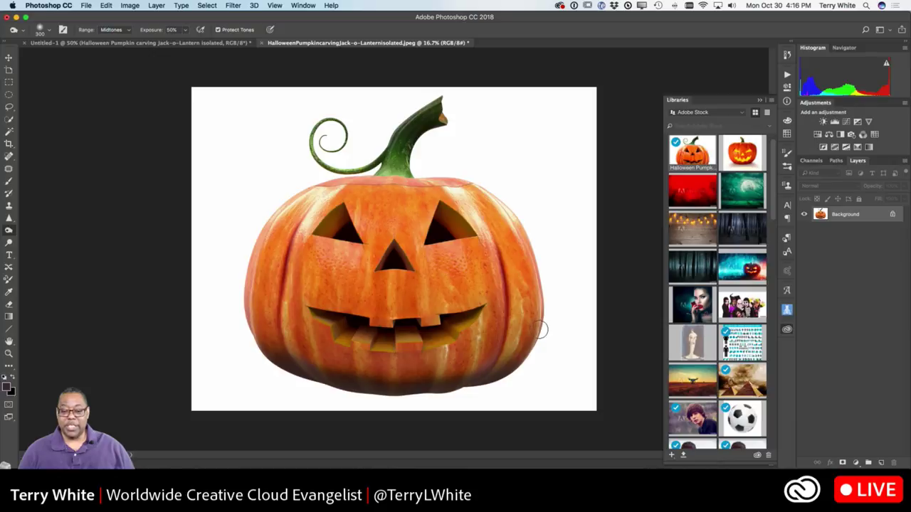
{"action": "mouse_move", "coordinate": [250, 271]}
{"action": "left_mouse_down"}
{"action": "mouse_move", "coordinate": [243, 328]}
{"action": "mouse_move", "coordinate": [272, 359]}
{"action": "mouse_move", "coordinate": [363, 386]}
{"action": "mouse_move", "coordinate": [352, 388]}
{"action": "mouse_move", "coordinate": [491, 384]}
{"action": "left_mouse_up"}
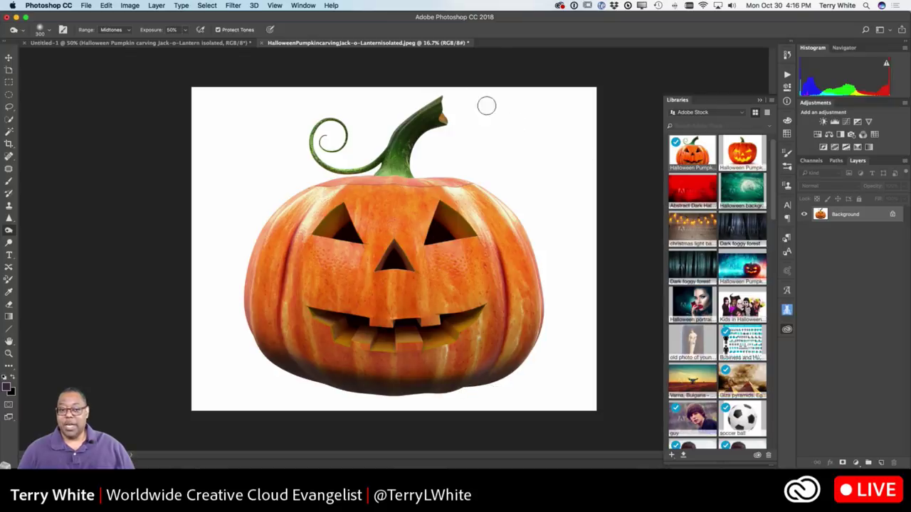
Step: Close the edited pumpkin smart object contents, saving the JPEG at quality 12 Maximum with the Progressive format and 3 scans
{"action": "left_click", "coordinate": [263, 42]}
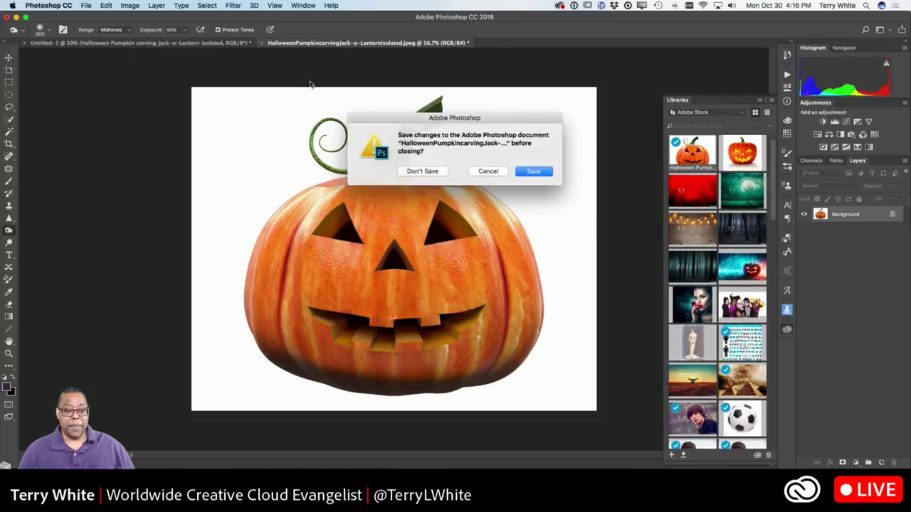
{"action": "left_click", "coordinate": [532, 172]}
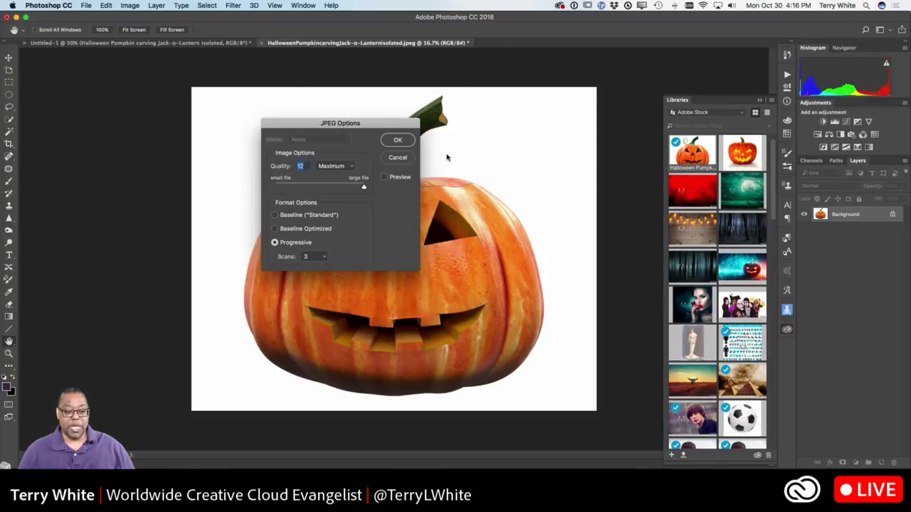
{"action": "left_click", "coordinate": [397, 141]}
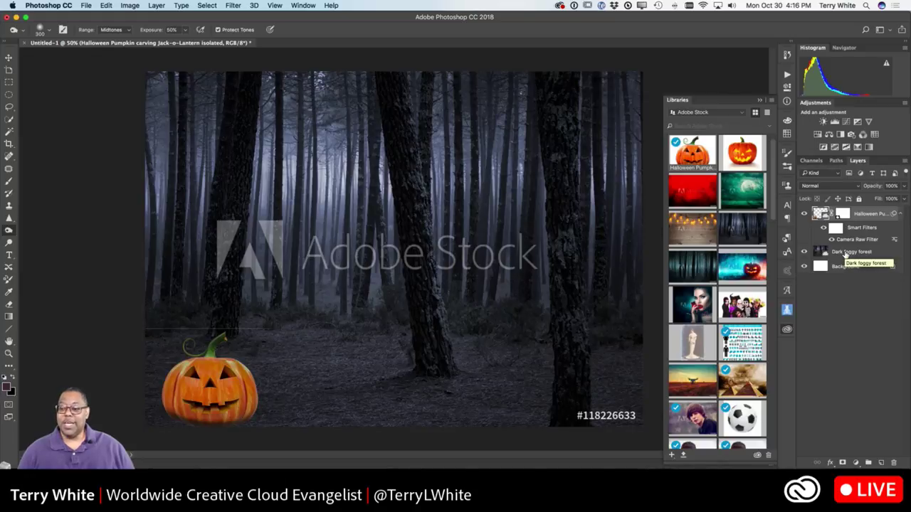
Step: Duplicate the Dark foggy forest layer, move the copy above the pumpkin layer, and set it to Color blend mode at 52% opacity
{"action": "left_click_drag", "start_coordinate": [844, 256], "coordinate": [881, 462]}
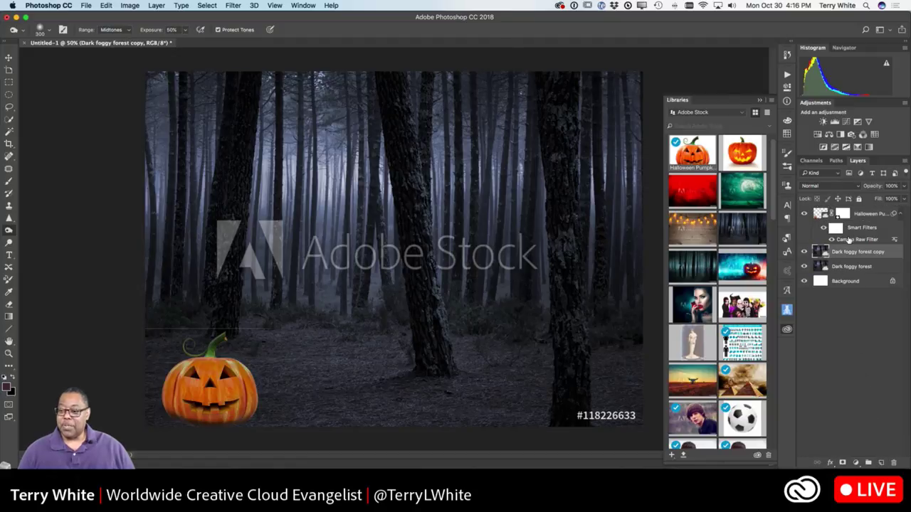
{"action": "left_click_drag", "start_coordinate": [846, 252], "coordinate": [844, 211]}
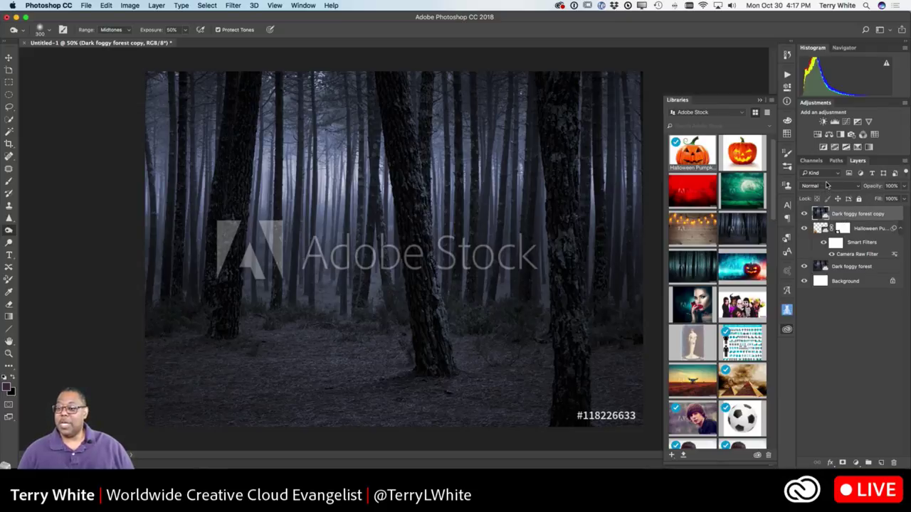
{"action": "left_click", "coordinate": [831, 186]}
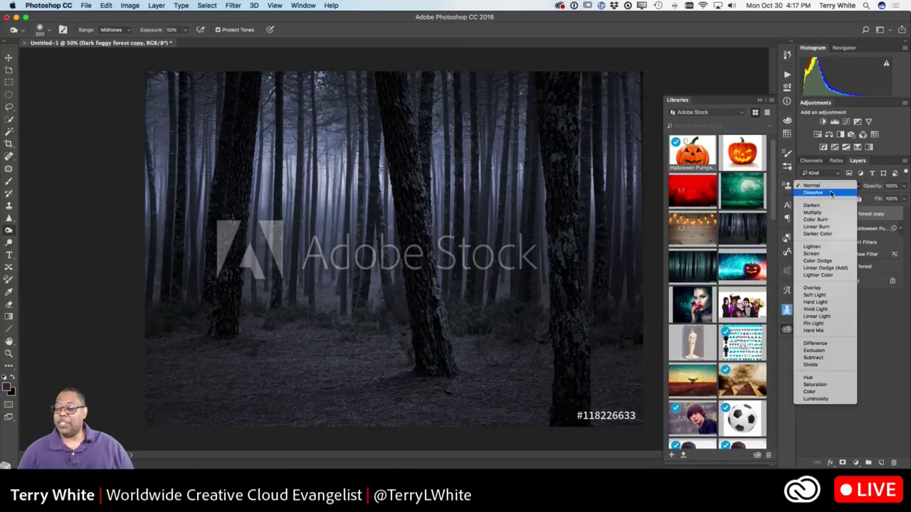
{"action": "left_click", "coordinate": [813, 392]}
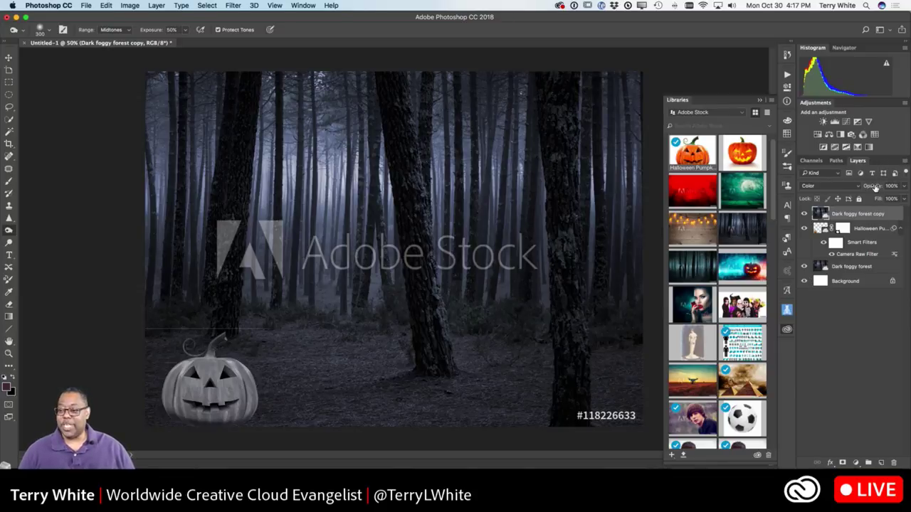
{"action": "left_click_drag", "start_coordinate": [873, 187], "coordinate": [854, 188]}
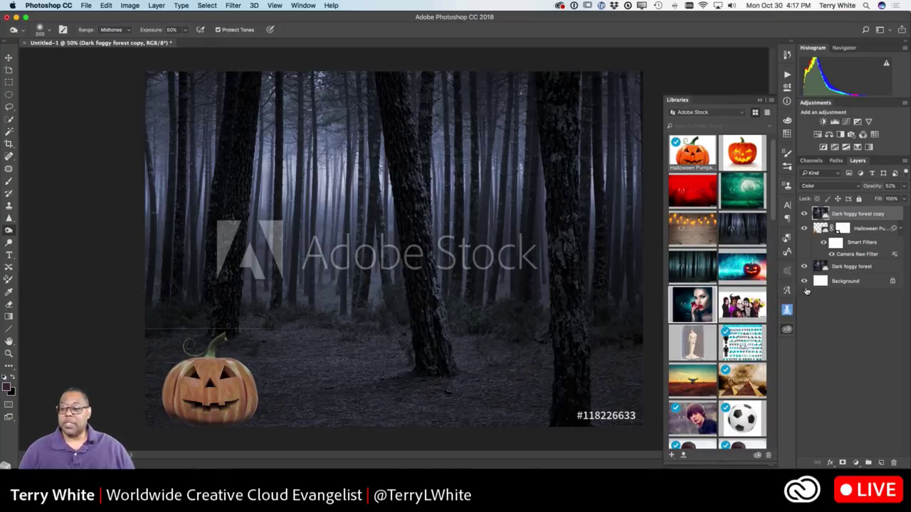
Step: Paint out the leftover horizontal line above the pumpkin on its layer mask with a black brush
{"action": "left_click", "coordinate": [843, 228]}
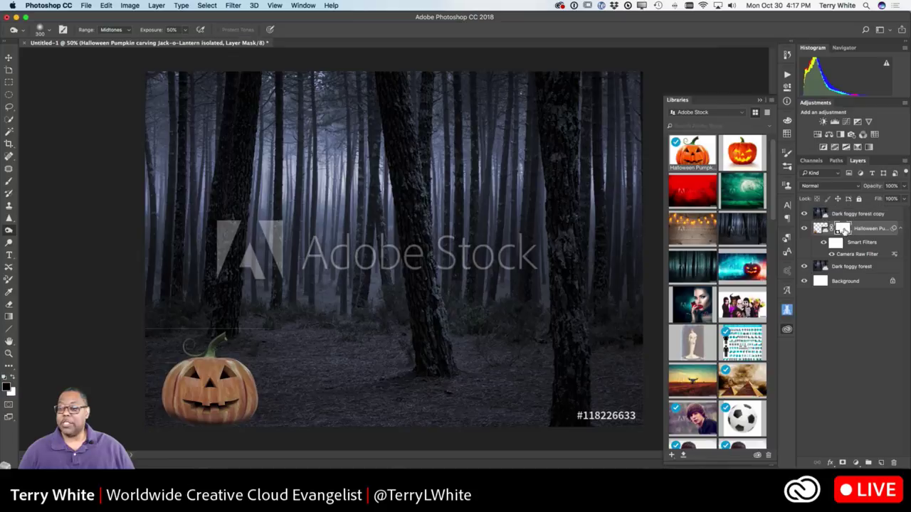
{"action": "left_click", "coordinate": [803, 228]}
{"action": "left_click", "coordinate": [803, 228]}
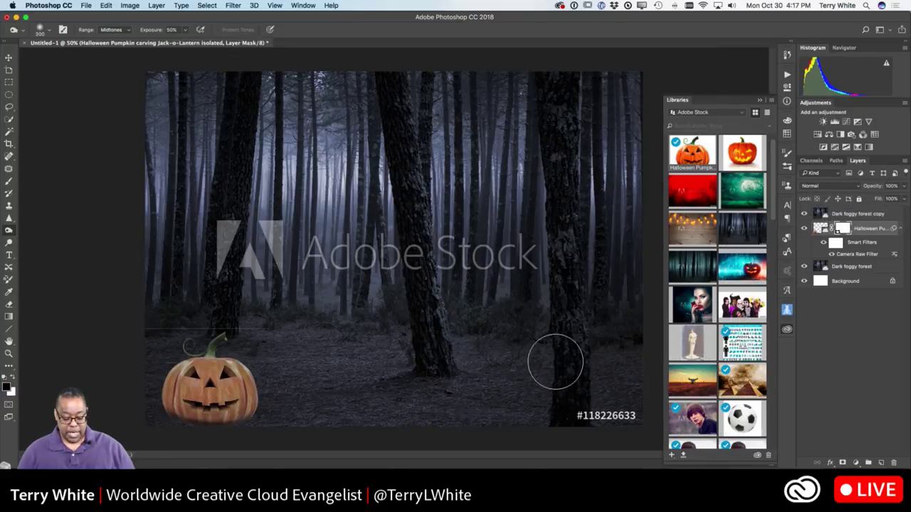
{"action": "key", "text": "b"}
{"action": "mouse_move", "coordinate": [254, 329]}
{"action": "left_mouse_down"}
{"action": "mouse_move", "coordinate": [145, 327]}
{"action": "mouse_move", "coordinate": [277, 326]}
{"action": "mouse_move", "coordinate": [173, 328]}
{"action": "left_mouse_up"}
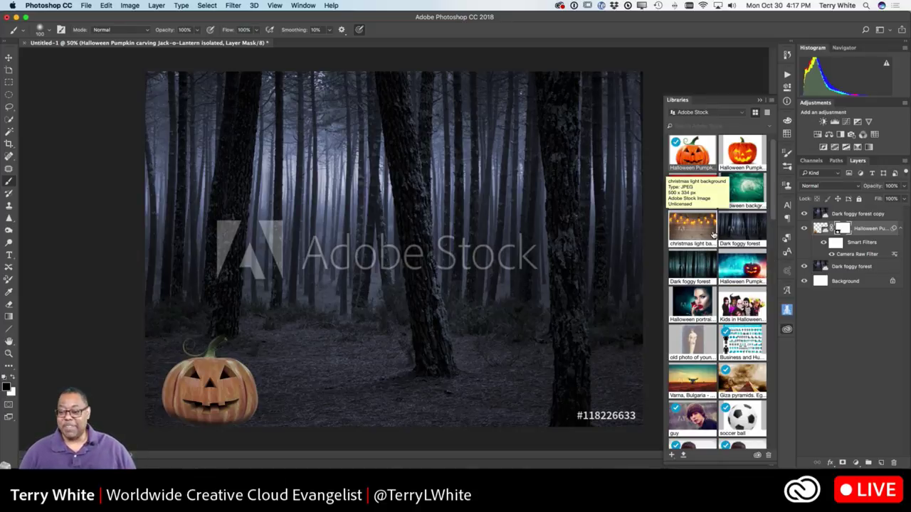
Step: Place the christmas light background image from the library as the topmost layer, spanning the full canvas width
{"action": "mouse_move", "coordinate": [703, 233]}
{"action": "left_mouse_down"}
{"action": "mouse_move", "coordinate": [548, 244]}
{"action": "mouse_move", "coordinate": [692, 228]}
{"action": "left_mouse_up"}
{"action": "key", "text": "alt+bracketright"}
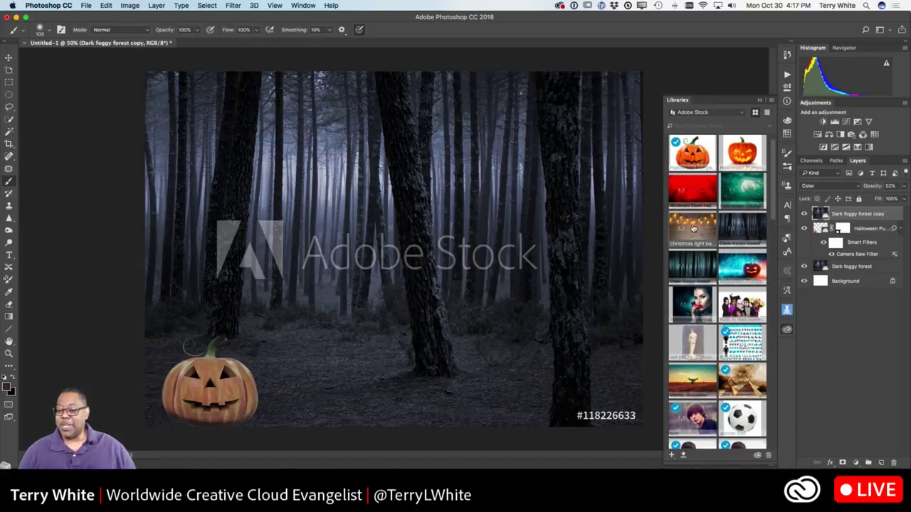
{"action": "left_click_drag", "start_coordinate": [692, 228], "coordinate": [417, 242]}
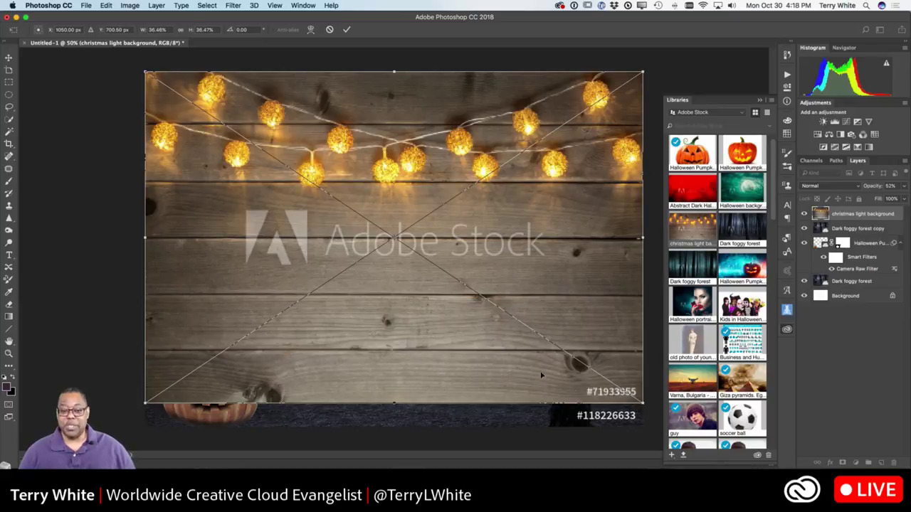
{"action": "key", "text": "Return"}
{"action": "key", "text": "b"}
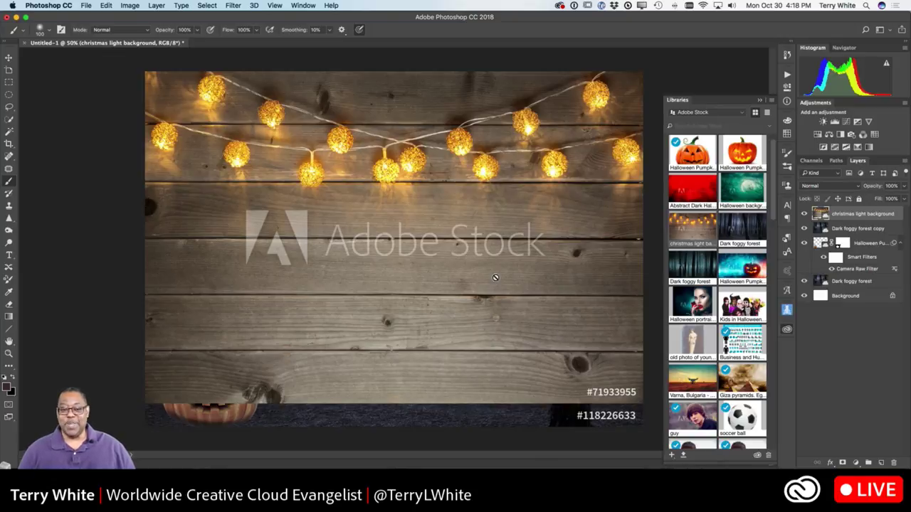
Step: Apply a Field Blur to the christmas light layer with a 33 px pin at the lights and a 0 px pin on the boards below them
{"action": "left_click", "coordinate": [235, 6]}
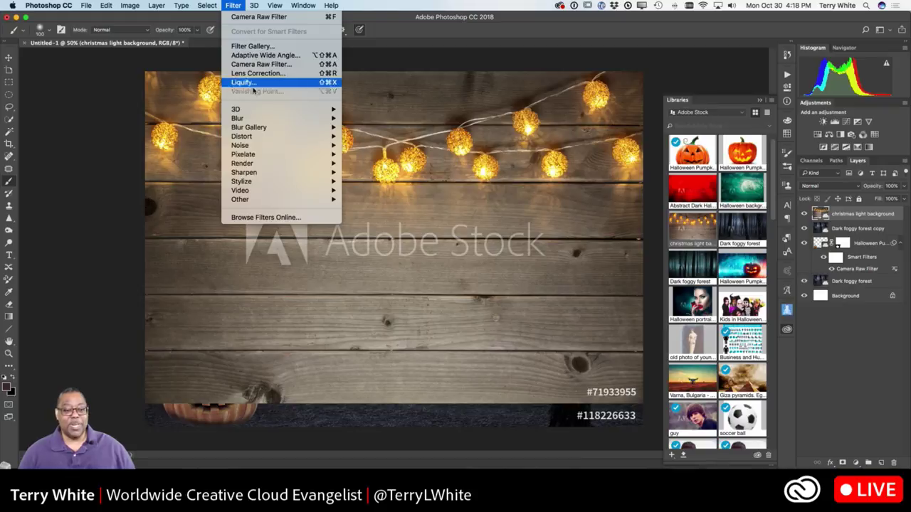
{"action": "mouse_move", "coordinate": [260, 120]}
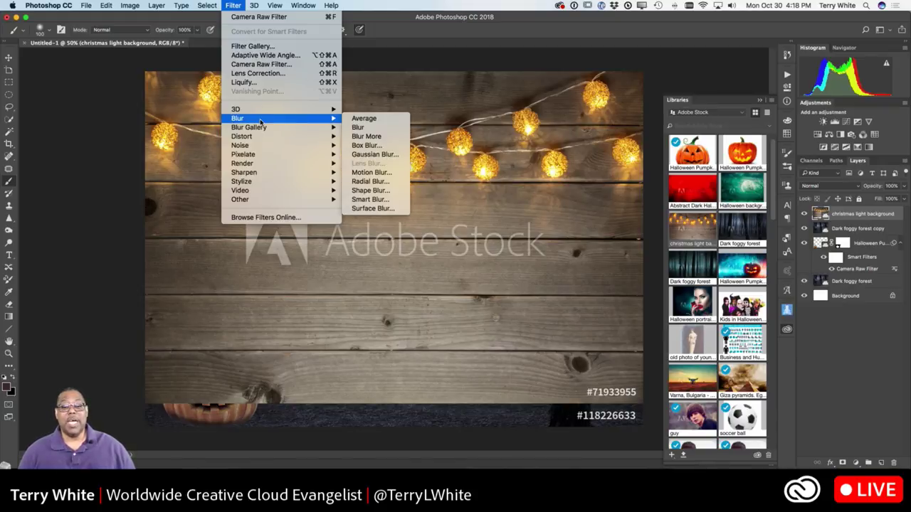
{"action": "left_click", "coordinate": [352, 127]}
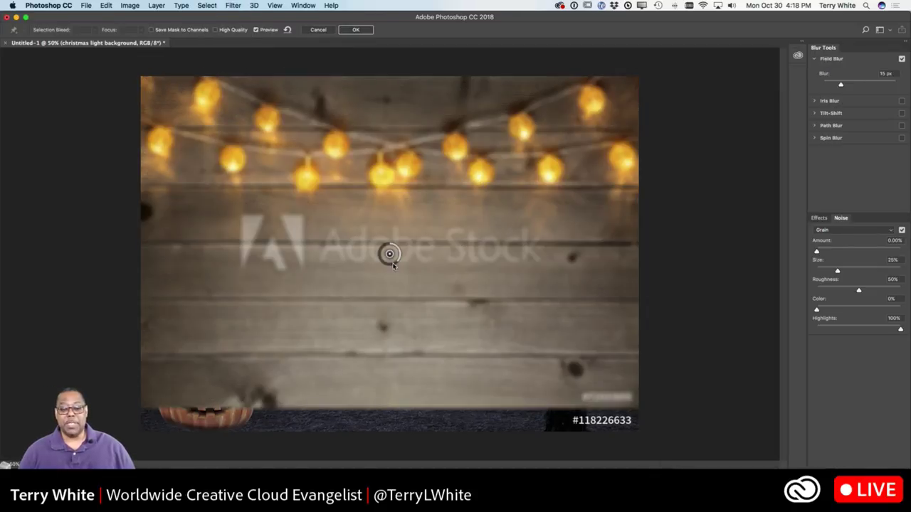
{"action": "left_click_drag", "start_coordinate": [389, 254], "coordinate": [378, 152]}
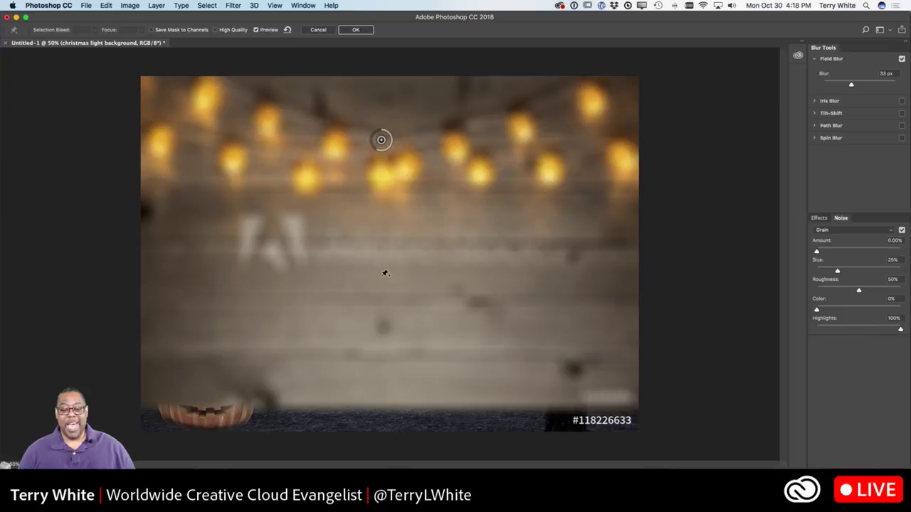
{"action": "left_click", "coordinate": [382, 276]}
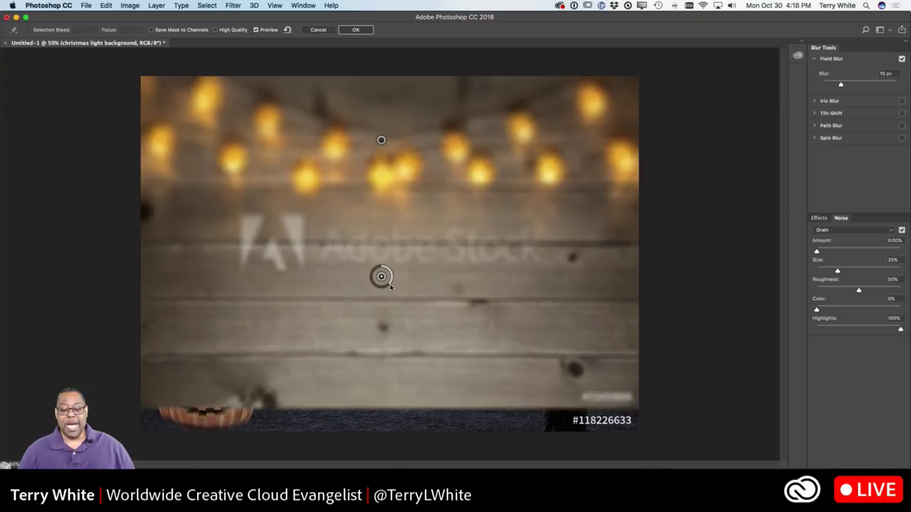
{"action": "left_click_drag", "start_coordinate": [390, 283], "coordinate": [385, 228]}
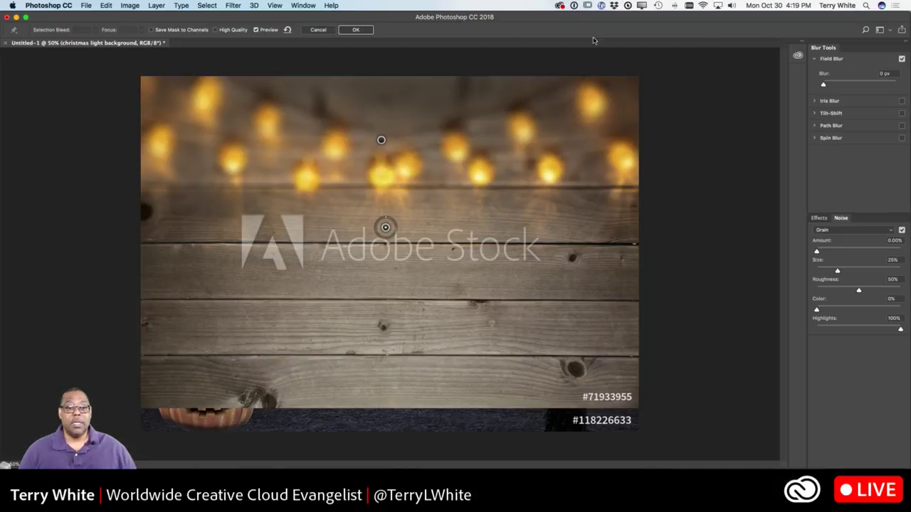
{"action": "left_click", "coordinate": [356, 31]}
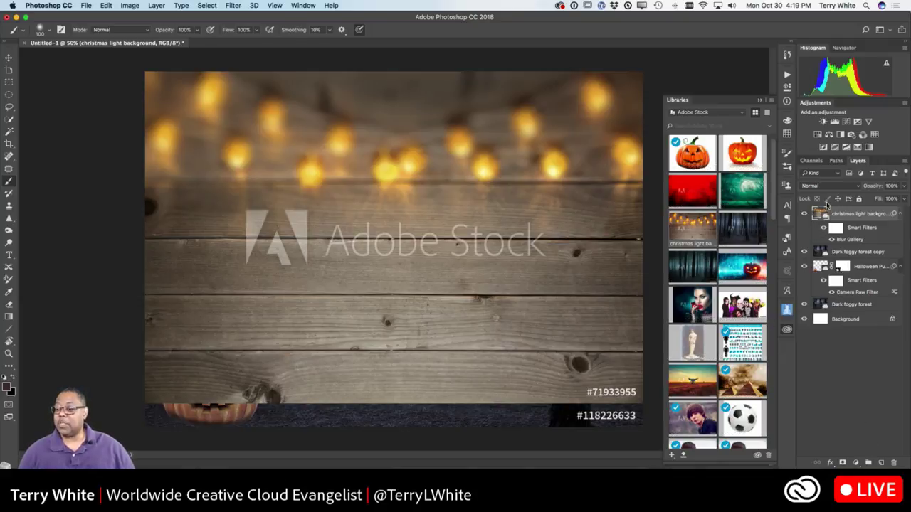
Step: Set the christmas light layer's blend mode to Hard Light and add a layer mask to it
{"action": "left_click", "coordinate": [827, 186]}
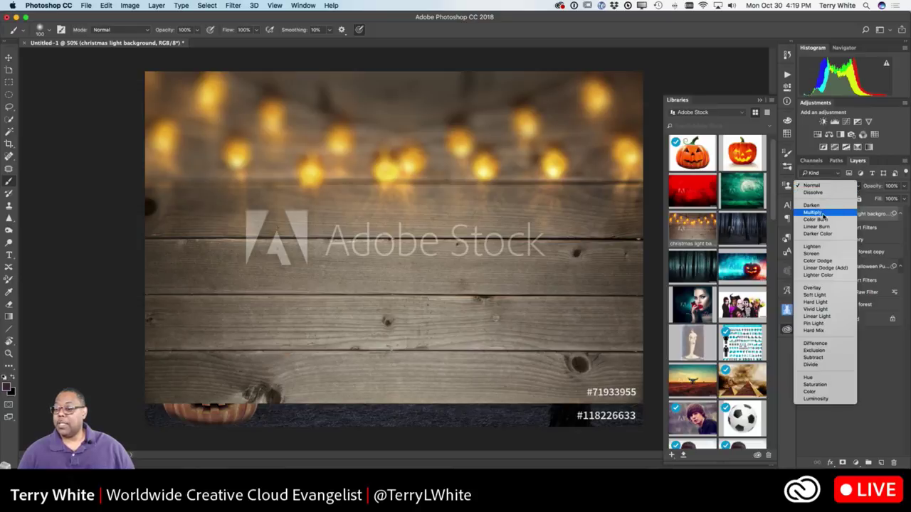
{"action": "left_click", "coordinate": [827, 303]}
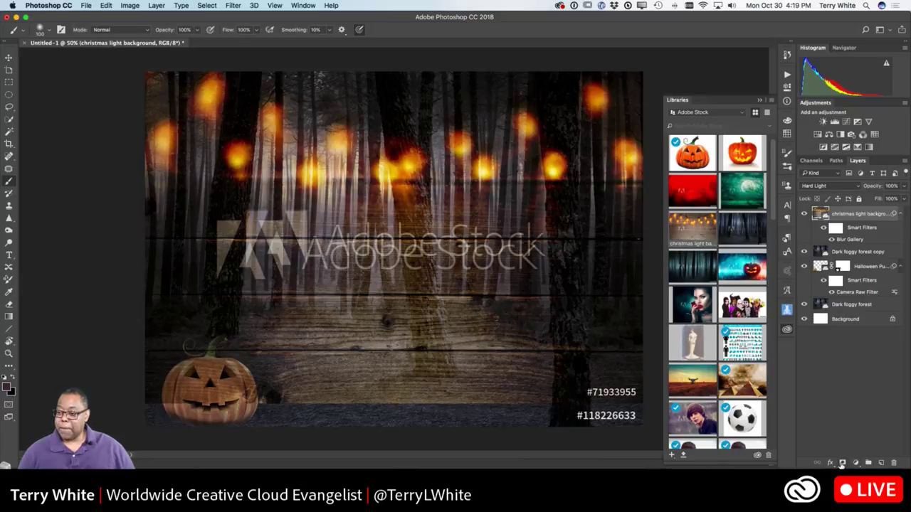
{"action": "left_click", "coordinate": [842, 463]}
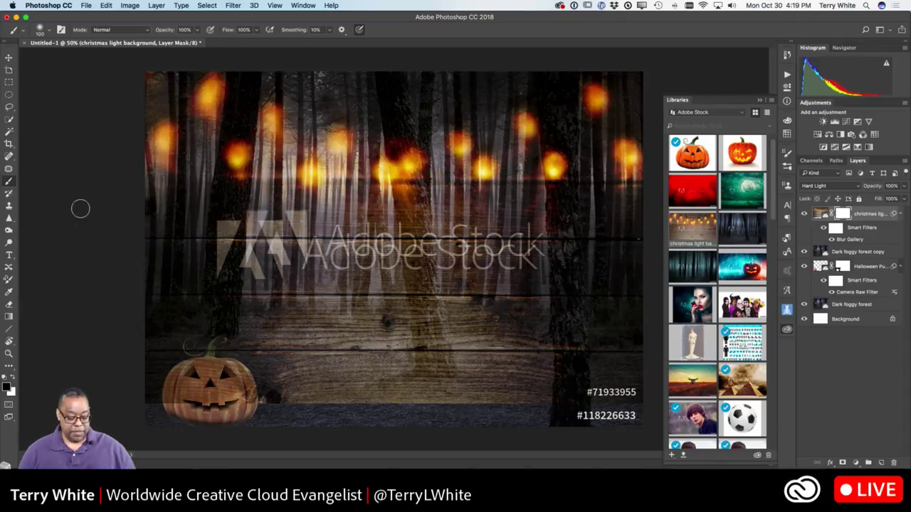
Step: Draw a black-to-white linear gradient upward through the lights on the christmas light layer's mask, hiding the wooden boards and fading the lower lights
{"action": "key", "text": "g"}
{"action": "left_click_drag", "start_coordinate": [396, 225], "coordinate": [398, 255]}
{"action": "key", "text": "super+z"}
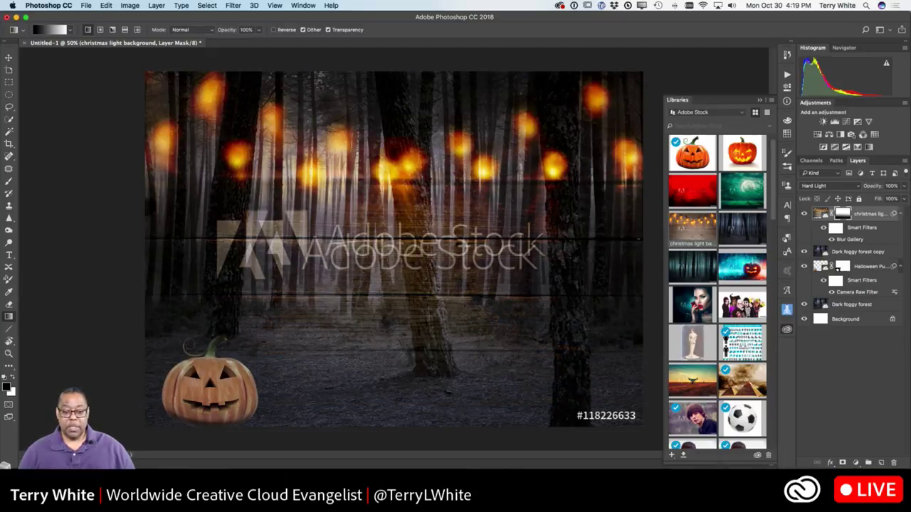
{"action": "left_click_drag", "start_coordinate": [400, 330], "coordinate": [393, 228]}
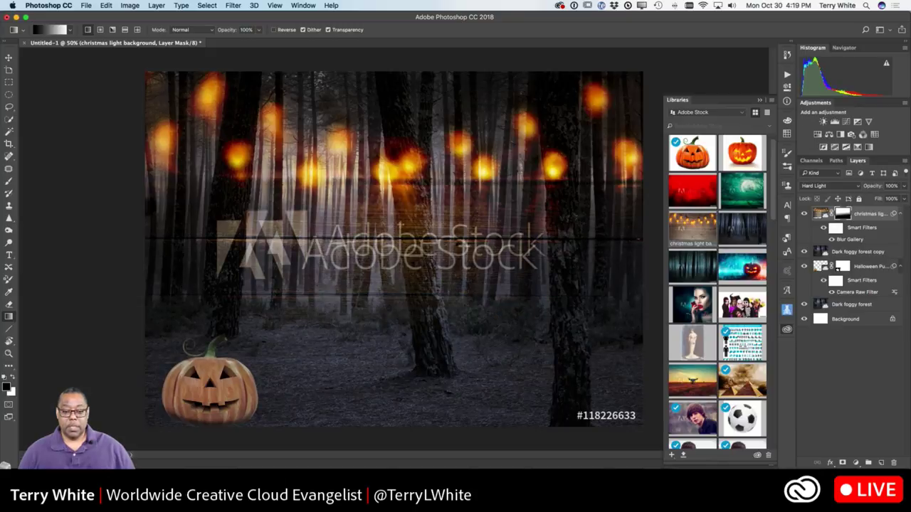
{"action": "mouse_move", "coordinate": [399, 189]}
{"action": "left_mouse_down"}
{"action": "mouse_move", "coordinate": [395, 171]}
{"action": "mouse_move", "coordinate": [397, 189]}
{"action": "left_mouse_up"}
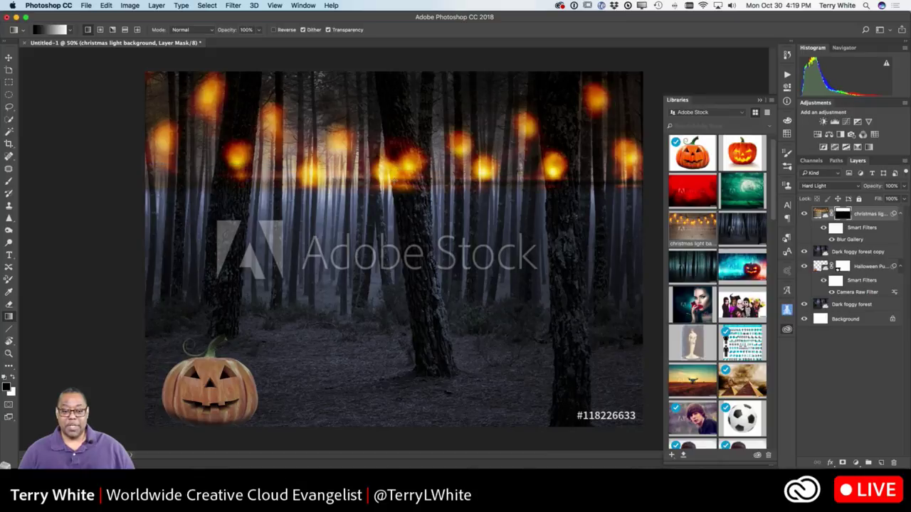
{"action": "left_click_drag", "start_coordinate": [395, 174], "coordinate": [400, 134]}
{"action": "left_click_drag", "start_coordinate": [408, 185], "coordinate": [400, 200]}
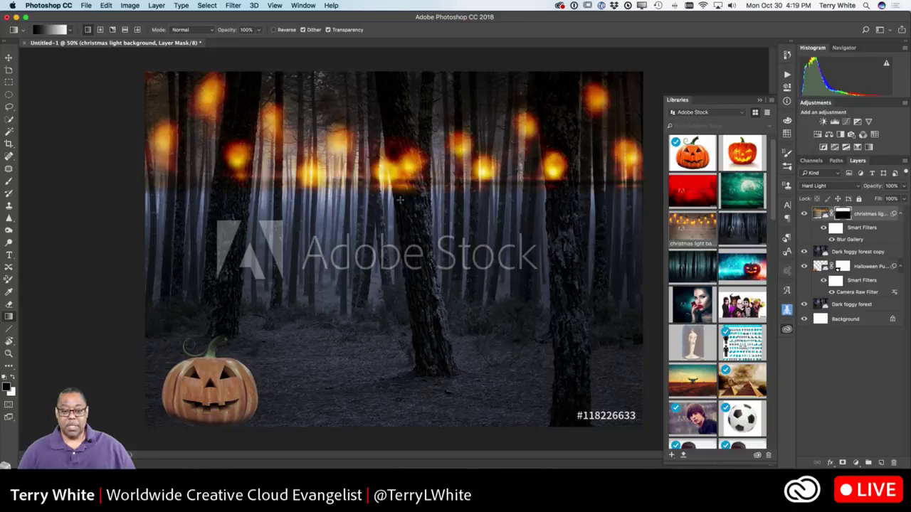
{"action": "left_click_drag", "start_coordinate": [397, 165], "coordinate": [398, 100]}
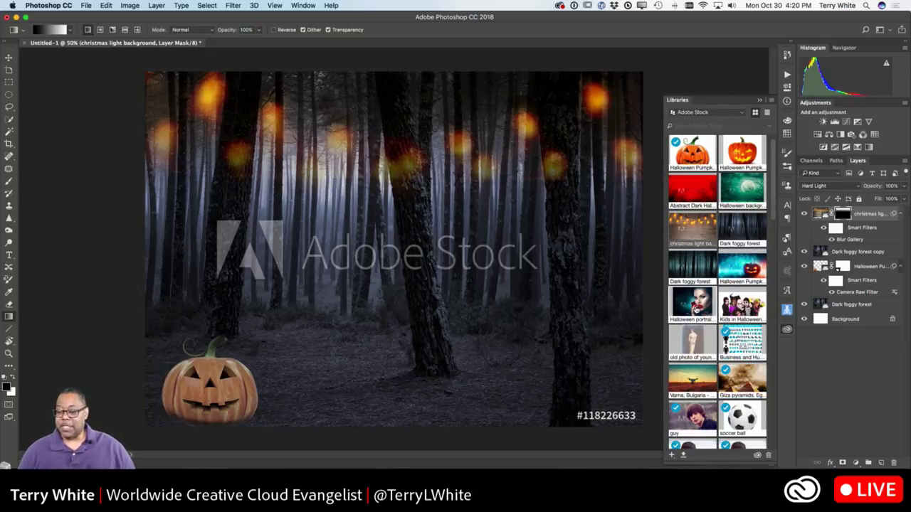
{"action": "scroll", "coordinate": [706, 313], "scroll_direction": "down", "scroll_amount": 5}
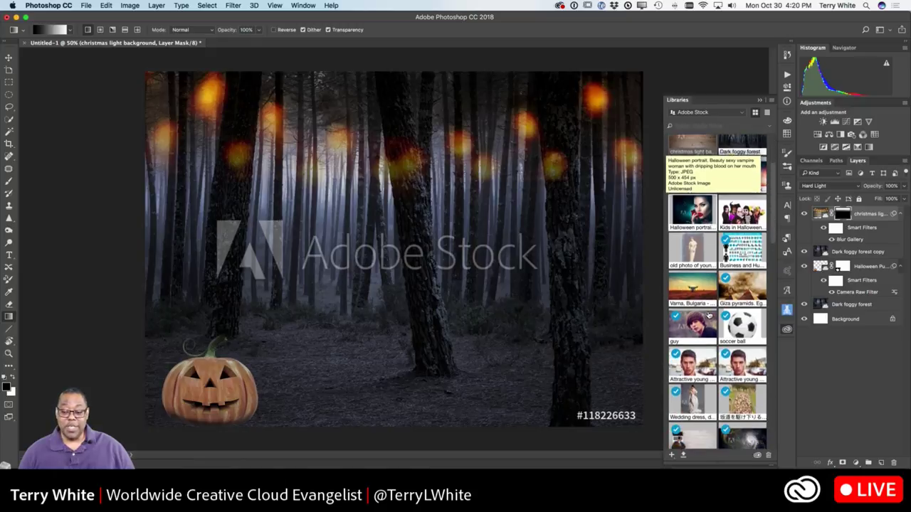
{"action": "scroll", "coordinate": [709, 314], "scroll_direction": "up", "scroll_amount": 5}
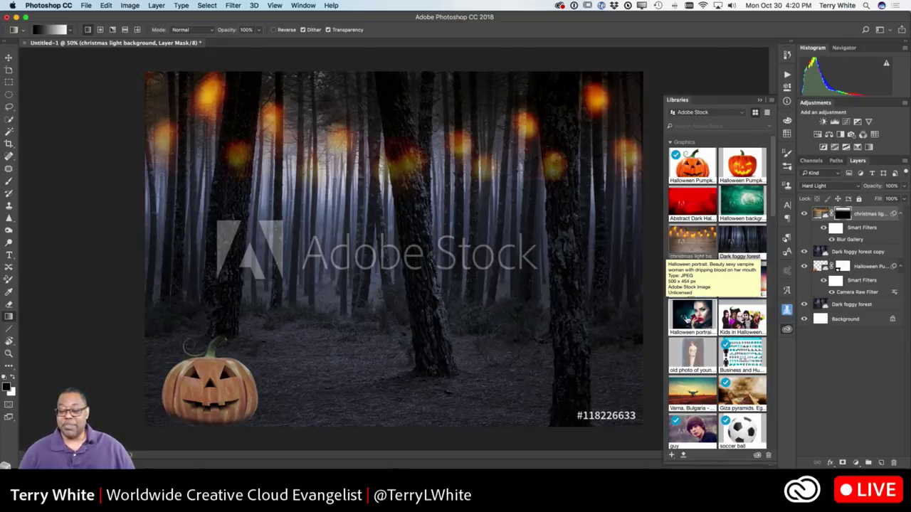
{"action": "left_click_drag", "start_coordinate": [694, 317], "coordinate": [527, 257]}
{"action": "left_click_drag", "start_coordinate": [251, 71], "coordinate": [346, 112]}
{"action": "key", "text": "Return"}
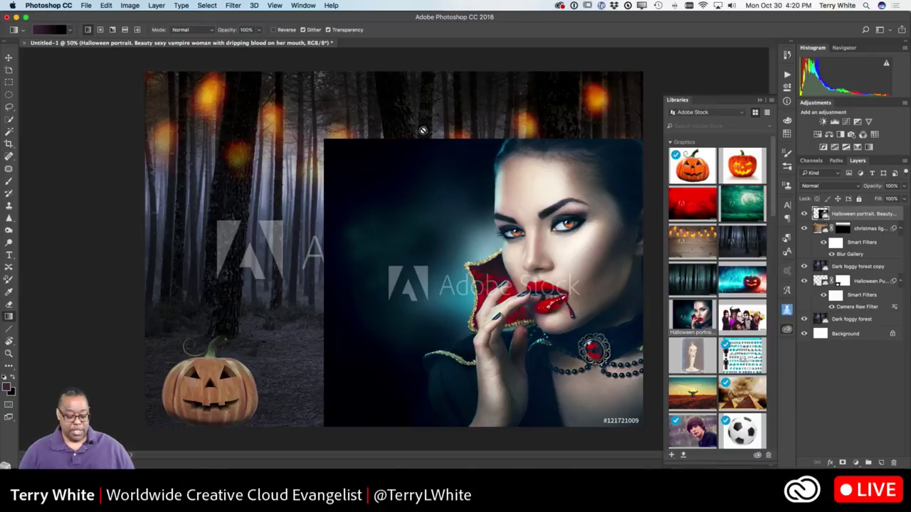
{"action": "key", "text": "BackSpace"}
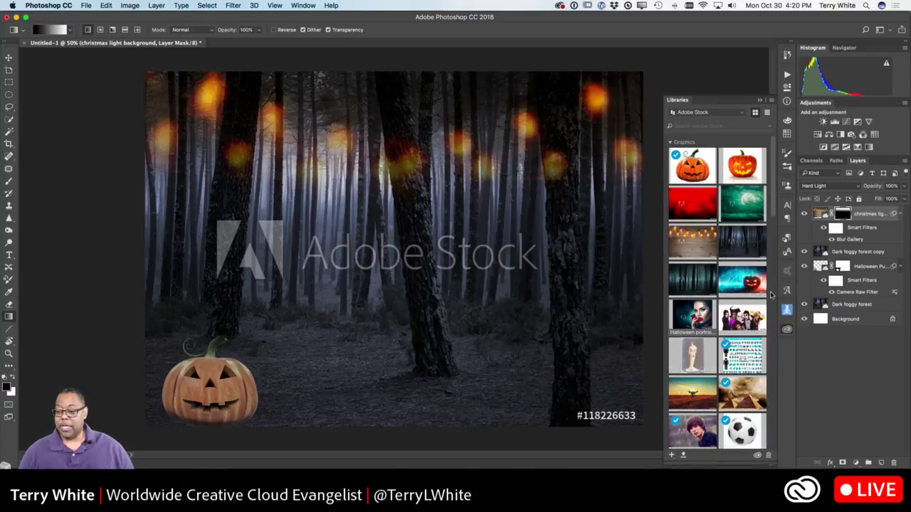
Step: Place the Halloween vampire portrait from the library as the topmost layer, at full canvas height against the canvas's right edge
{"action": "left_click_drag", "start_coordinate": [528, 286], "coordinate": [473, 262]}
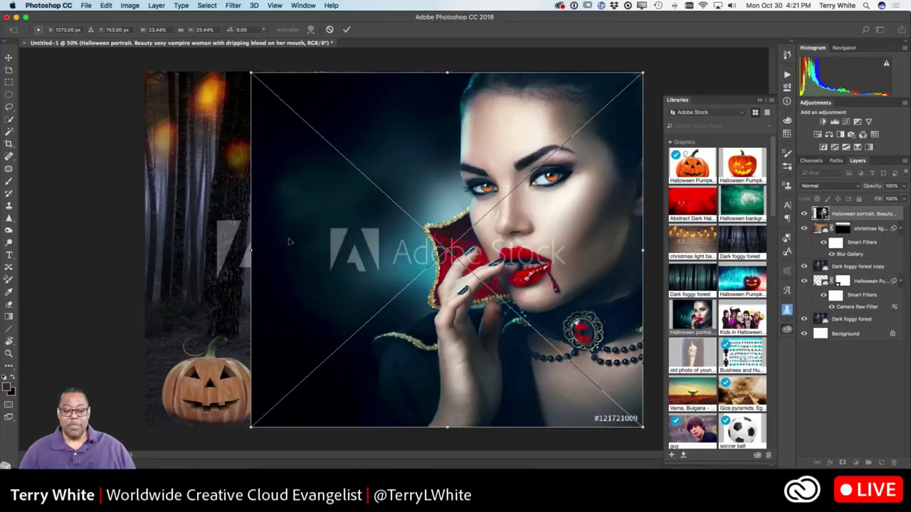
{"action": "key", "text": "Return"}
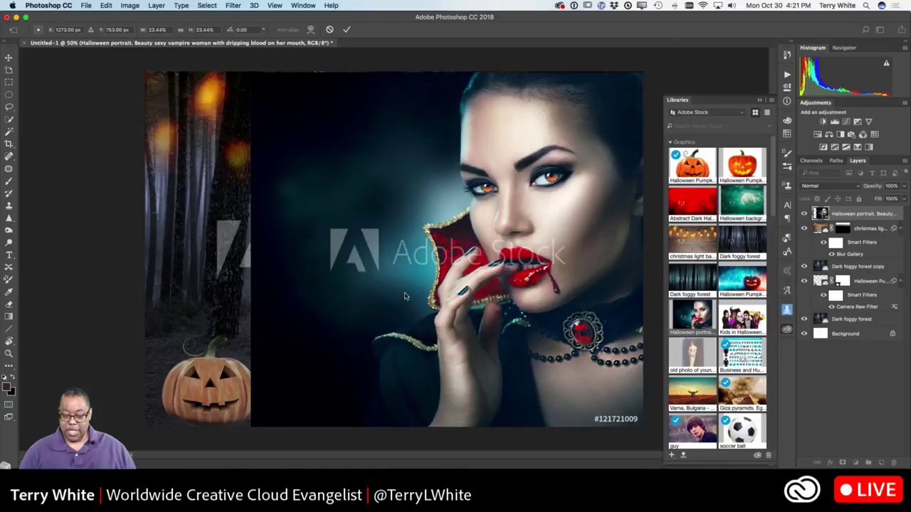
Step: Add a layer mask to the Halloween portrait and draw a black-to-white horizontal gradient from the forest toward the face, blending its left side into the trees
{"action": "key", "text": "g"}
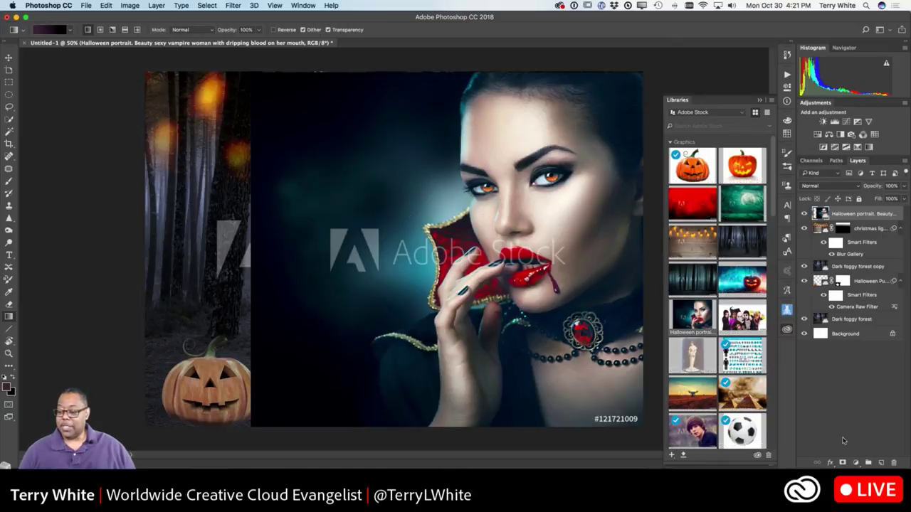
{"action": "left_click", "coordinate": [842, 463]}
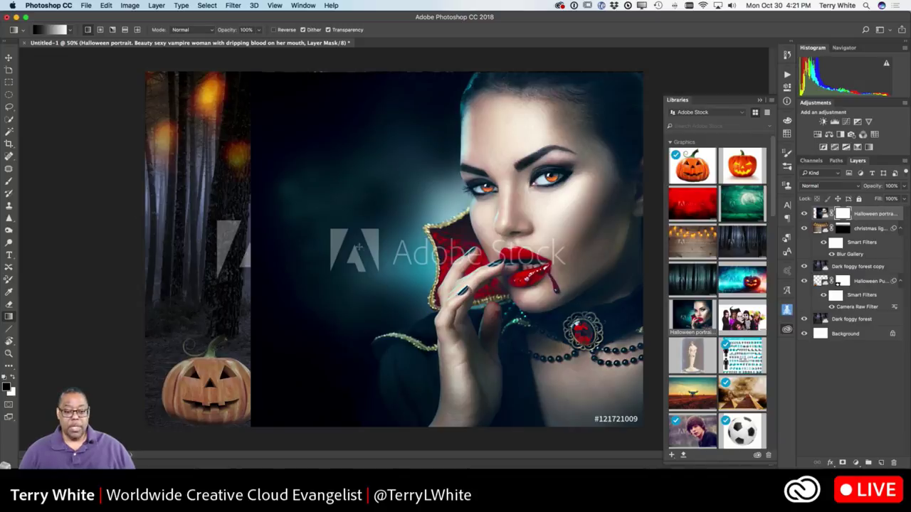
{"action": "left_click_drag", "start_coordinate": [373, 248], "coordinate": [448, 241]}
{"action": "key", "text": "super+z"}
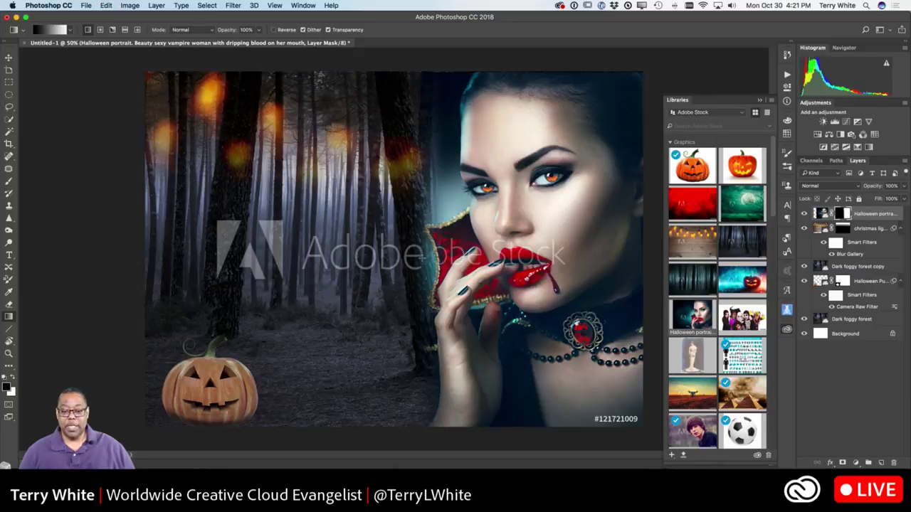
{"action": "left_click_drag", "start_coordinate": [430, 171], "coordinate": [457, 182]}
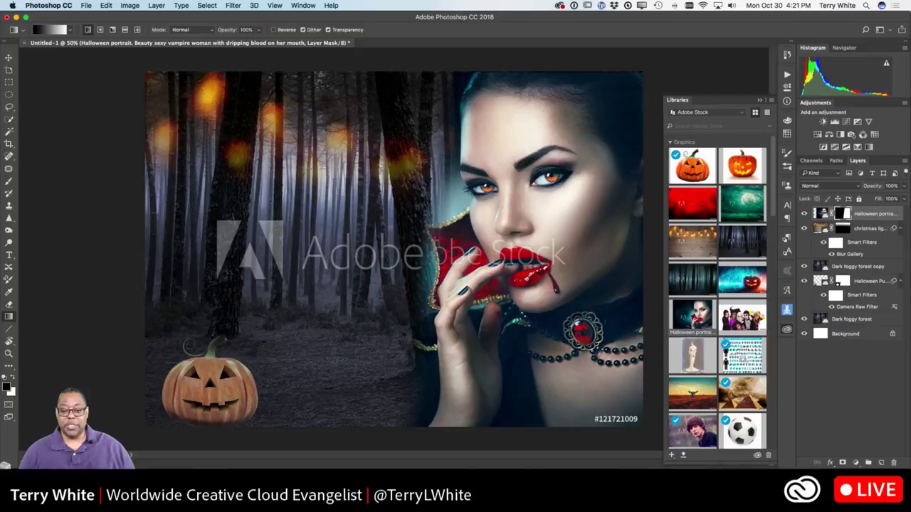
{"action": "left_click_drag", "start_coordinate": [419, 242], "coordinate": [459, 244]}
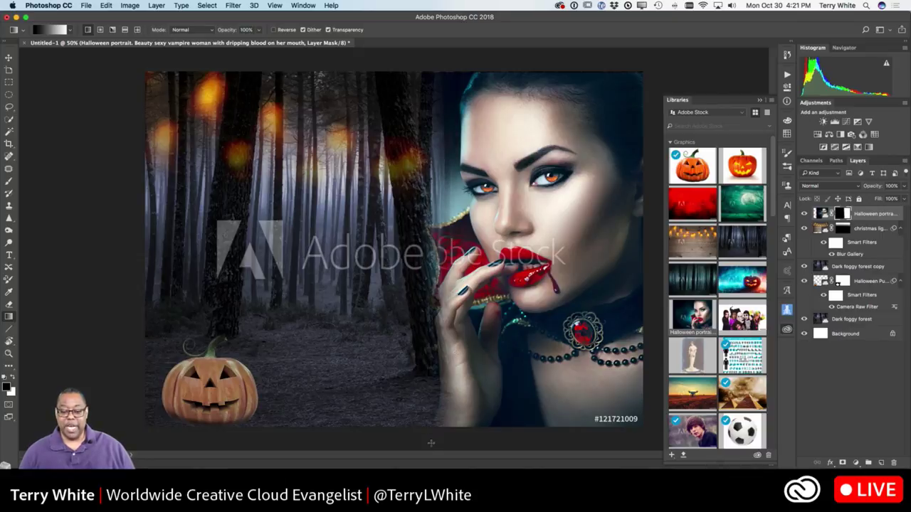
{"action": "left_click_drag", "start_coordinate": [395, 254], "coordinate": [478, 254]}
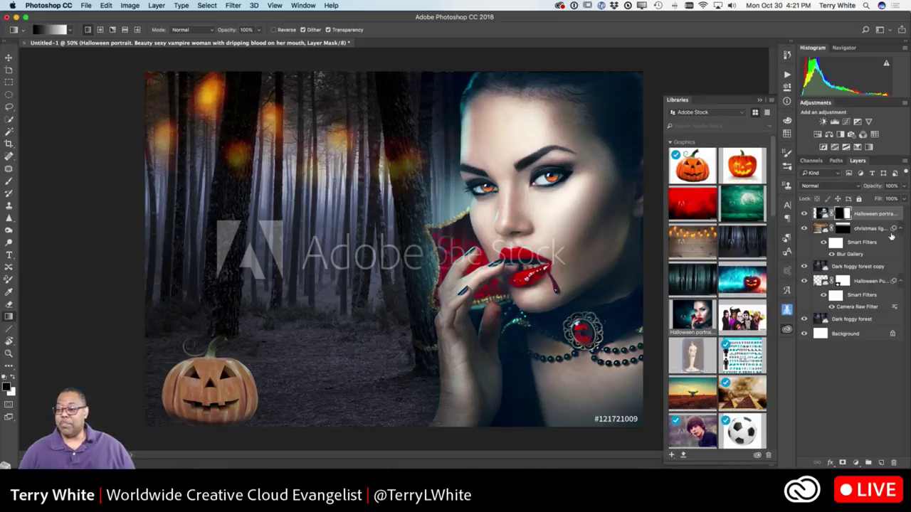
Step: Target the Halloween portrait layer's image instead of its mask and set the layer's opacity to 95%
{"action": "left_click", "coordinate": [822, 215]}
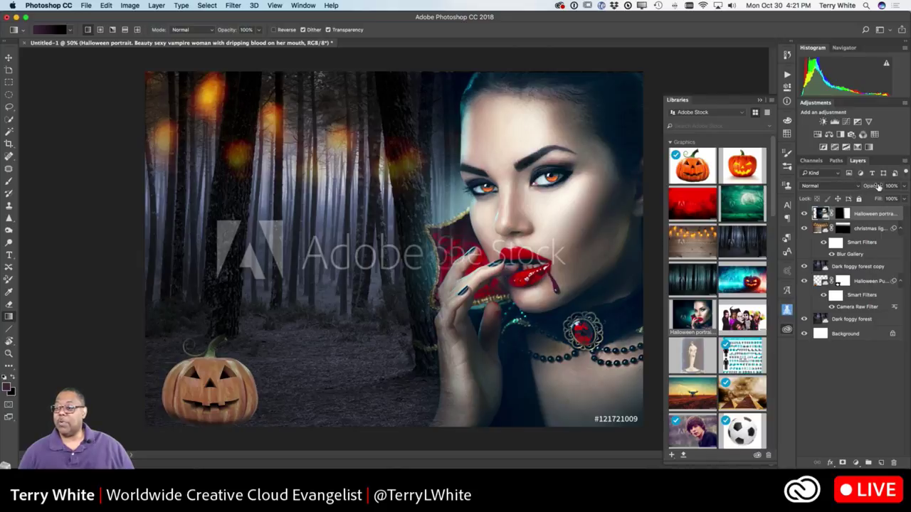
{"action": "left_click_drag", "start_coordinate": [879, 186], "coordinate": [871, 187]}
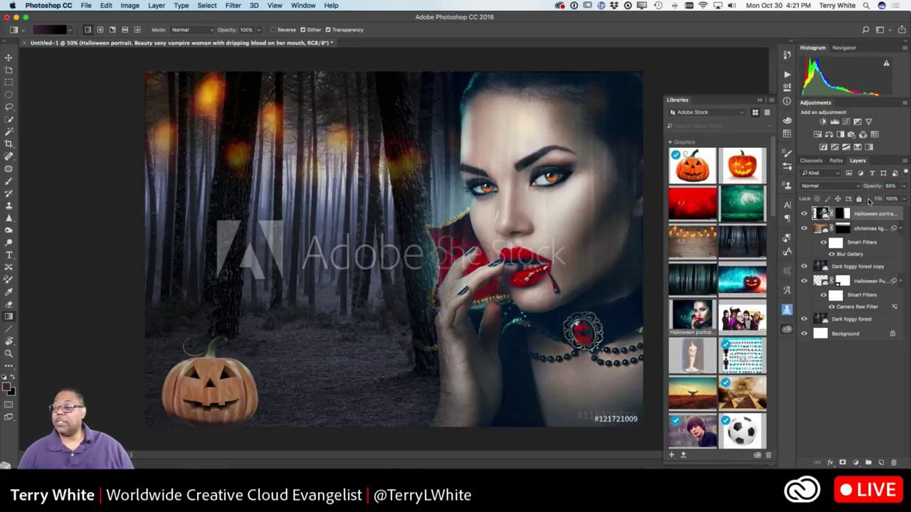
{"action": "left_click", "coordinate": [889, 185]}
{"action": "type", "text": "95"}
{"action": "key", "text": "Return"}
{"action": "key", "text": "Tab"}
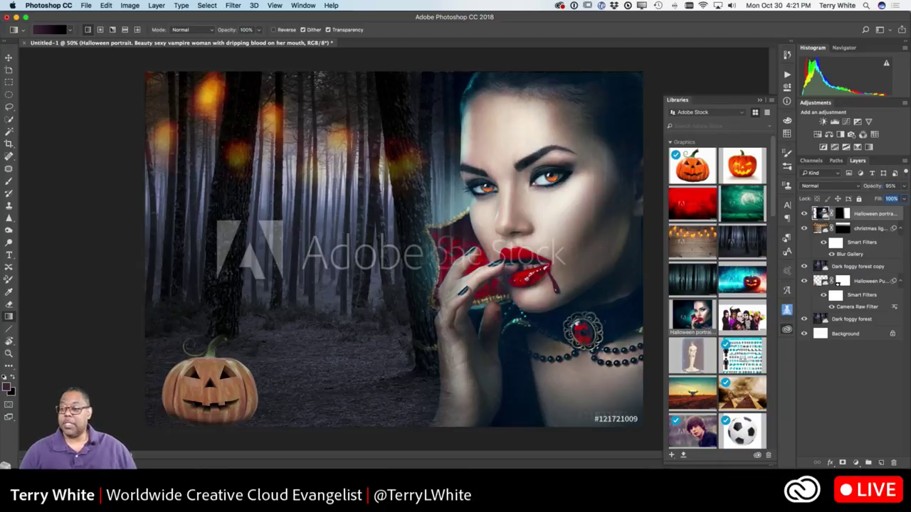
Step: Move the Dark foggy forest copy layer above the Halloween portrait so its color tint covers the whole composite
{"action": "left_click", "coordinate": [836, 266]}
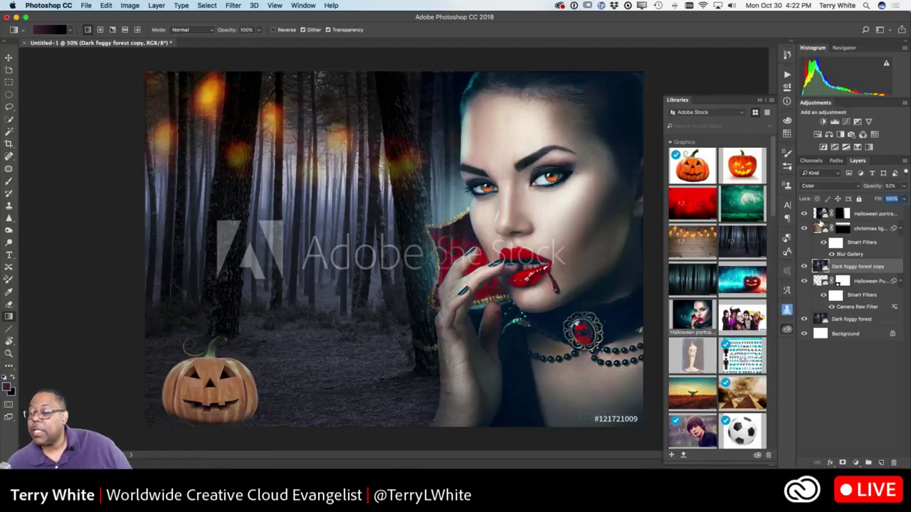
{"action": "left_click_drag", "start_coordinate": [819, 220], "coordinate": [843, 208]}
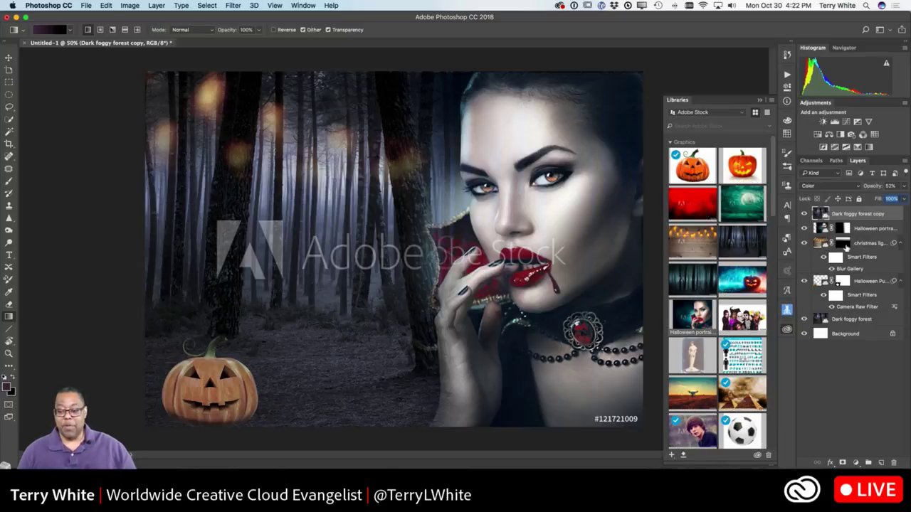
Step: Try the christmas light layer above the portrait, testing a brush on its mask, and return it directly beneath the portrait layer
{"action": "left_click_drag", "start_coordinate": [862, 247], "coordinate": [857, 206]}
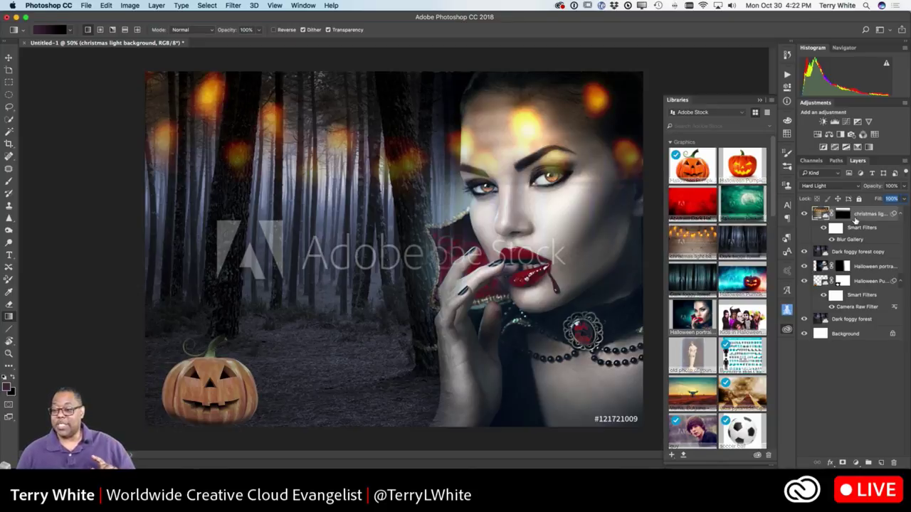
{"action": "left_click", "coordinate": [841, 214]}
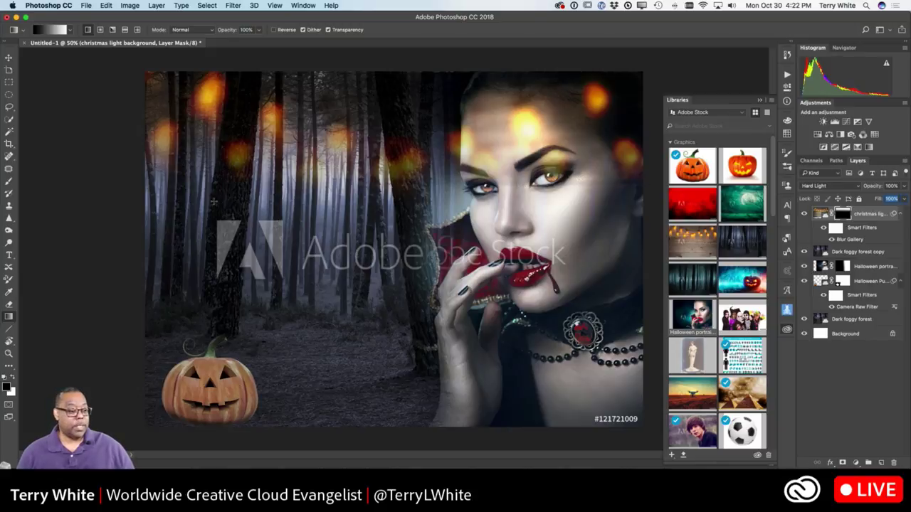
{"action": "left_click", "coordinate": [9, 181]}
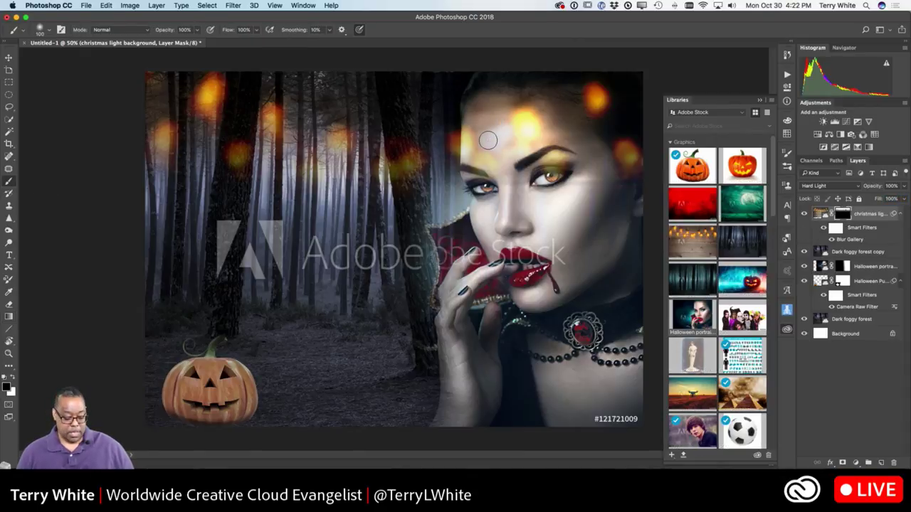
{"action": "left_click_drag", "start_coordinate": [487, 140], "coordinate": [473, 148]}
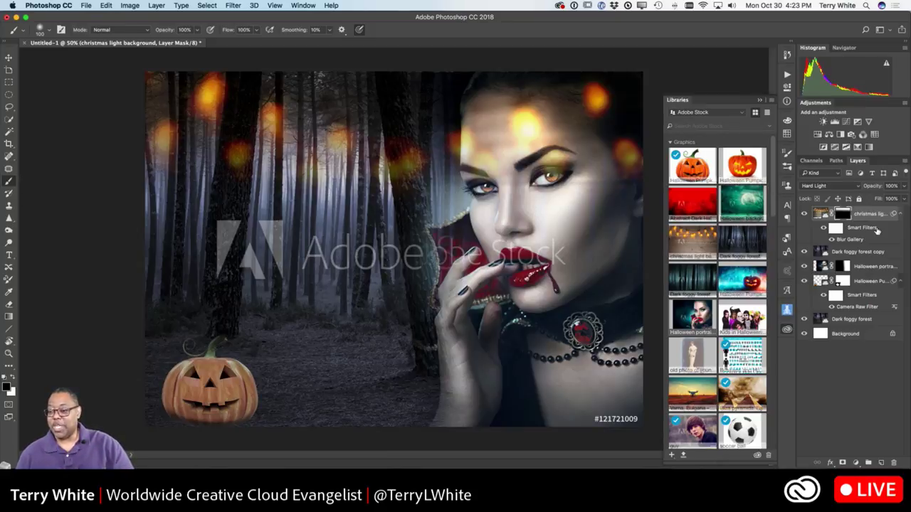
{"action": "left_click_drag", "start_coordinate": [867, 215], "coordinate": [868, 259]}
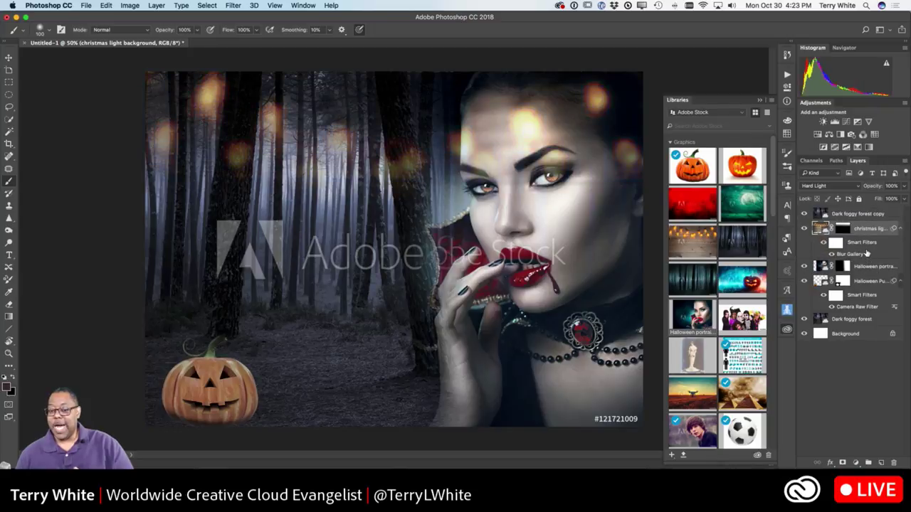
{"action": "left_click", "coordinate": [853, 216]}
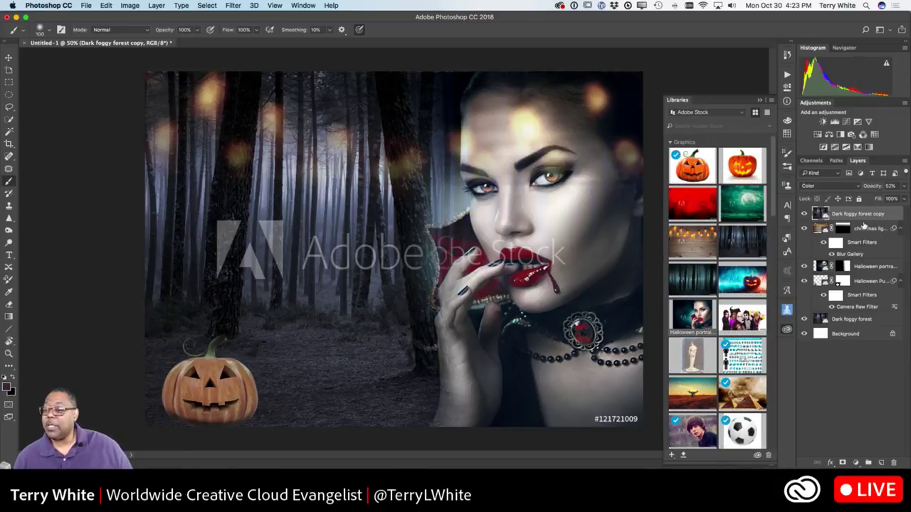
{"action": "left_click_drag", "start_coordinate": [866, 229], "coordinate": [865, 246]}
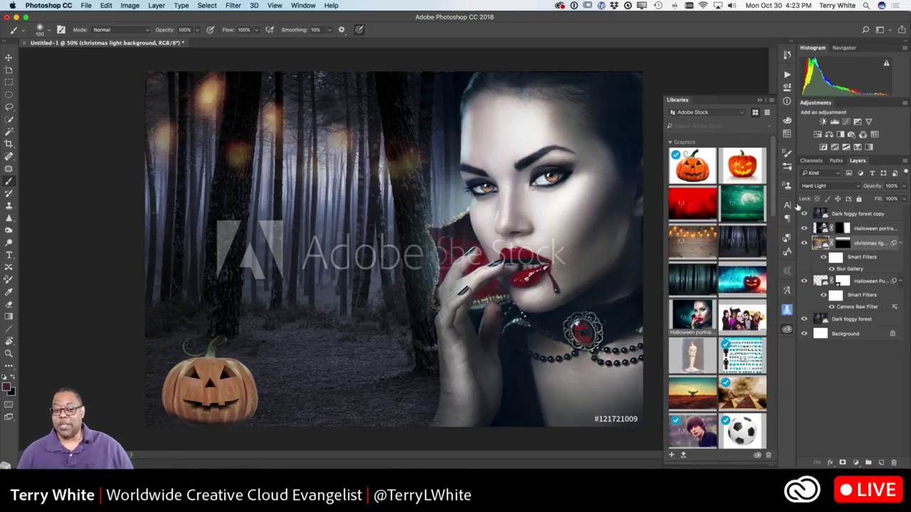
Step: Add a layer mask to the Dark foggy forest copy layer and paint black over the glowing lights to restore their orange color
{"action": "left_click", "coordinate": [818, 214]}
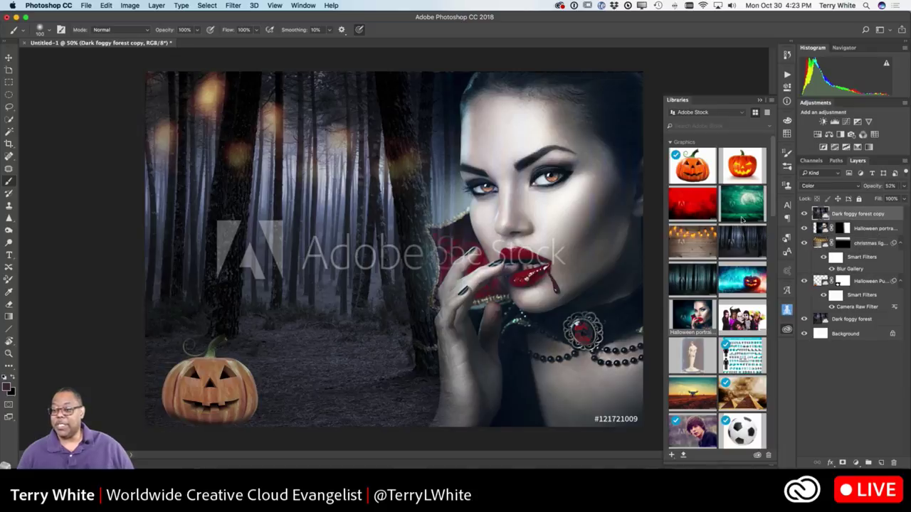
{"action": "left_click", "coordinate": [842, 463]}
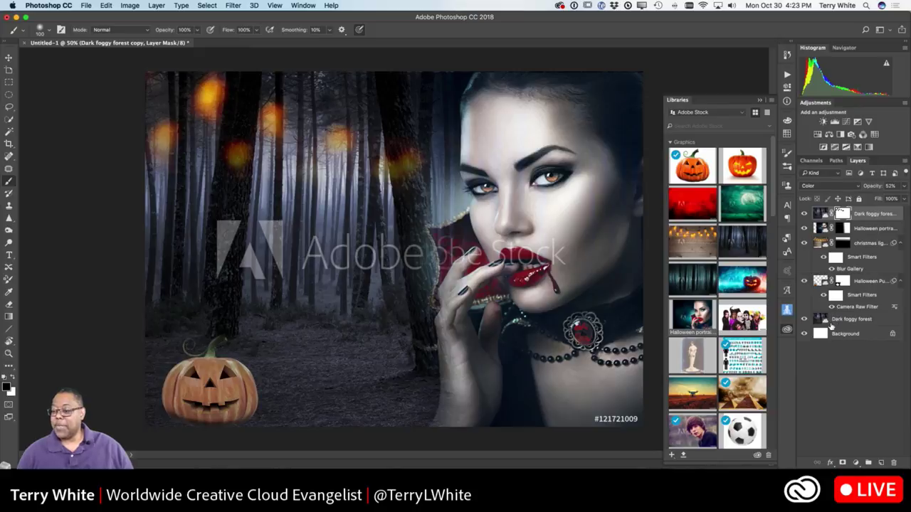
Step: Paint black with a 10 px brush on the pumpkin layer's mask to cut out the dark opening of its right-hand eye
{"action": "left_click", "coordinate": [822, 282]}
{"action": "left_click", "coordinate": [840, 282]}
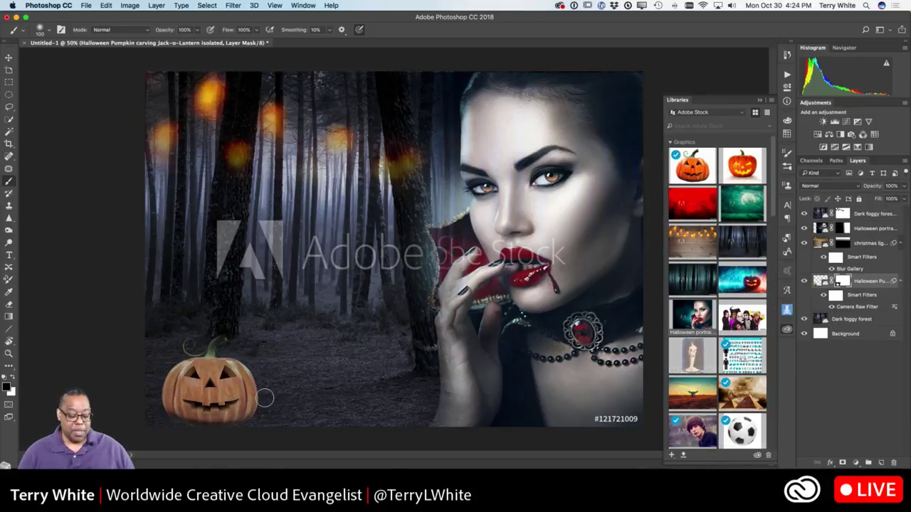
{"action": "key", "text": "z"}
{"action": "left_click_drag", "start_coordinate": [199, 381], "coordinate": [247, 399]}
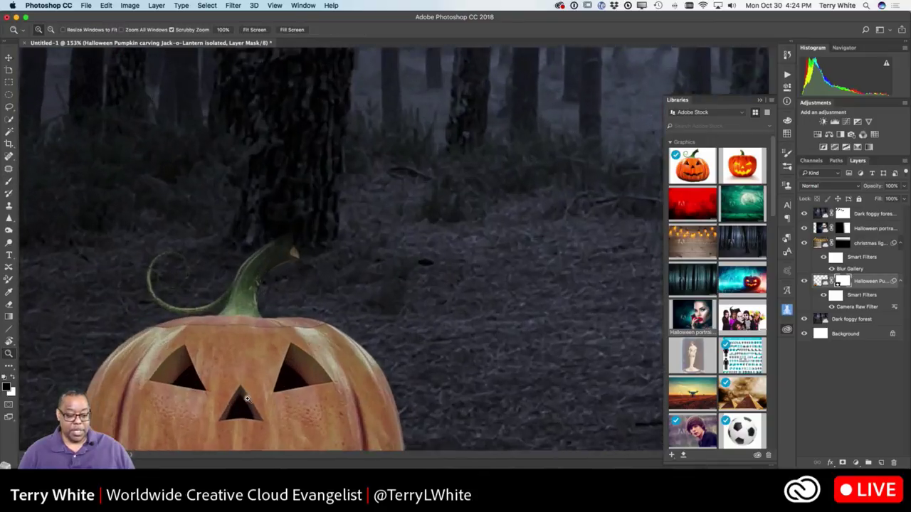
{"action": "left_click_drag", "start_coordinate": [306, 410], "coordinate": [340, 333]}
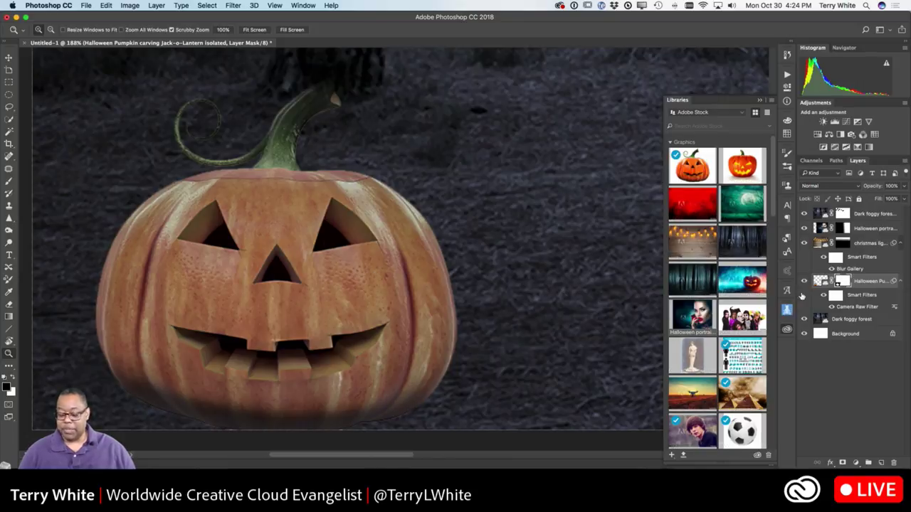
{"action": "key", "text": "b"}
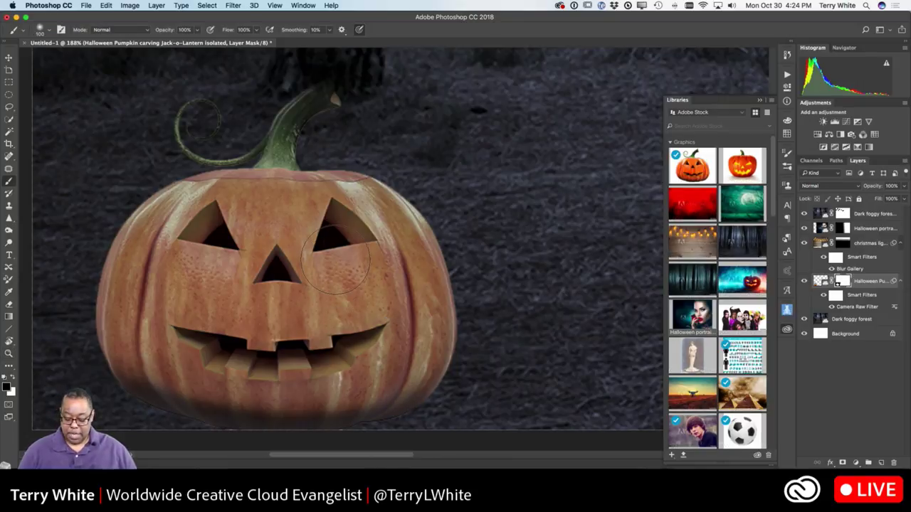
{"action": "key", "text": "bracketleft"}
{"action": "key", "text": "bracketleft"}
{"action": "key", "text": "bracketleft"}
{"action": "key", "text": "bracketleft"}
{"action": "key", "text": "bracketleft"}
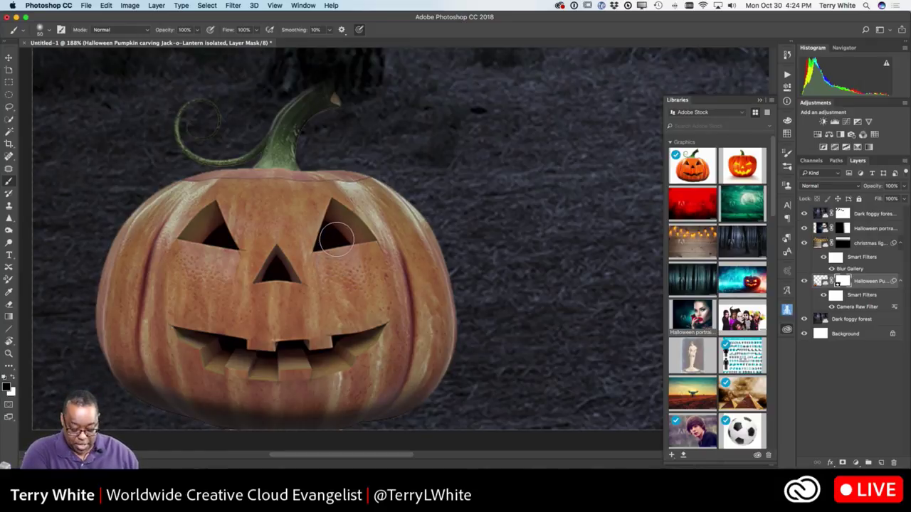
{"action": "key", "text": "bracketleft"}
{"action": "key", "text": "bracketleft"}
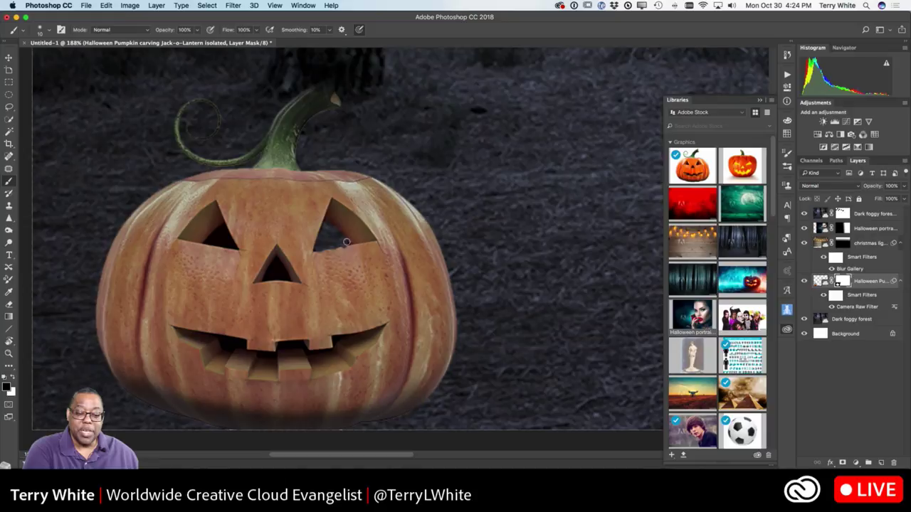
Step: Cut out the pumpkin's left-hand eye and nose openings in black on its mask, repairing overpainted edges in white
{"action": "key", "text": "x"}
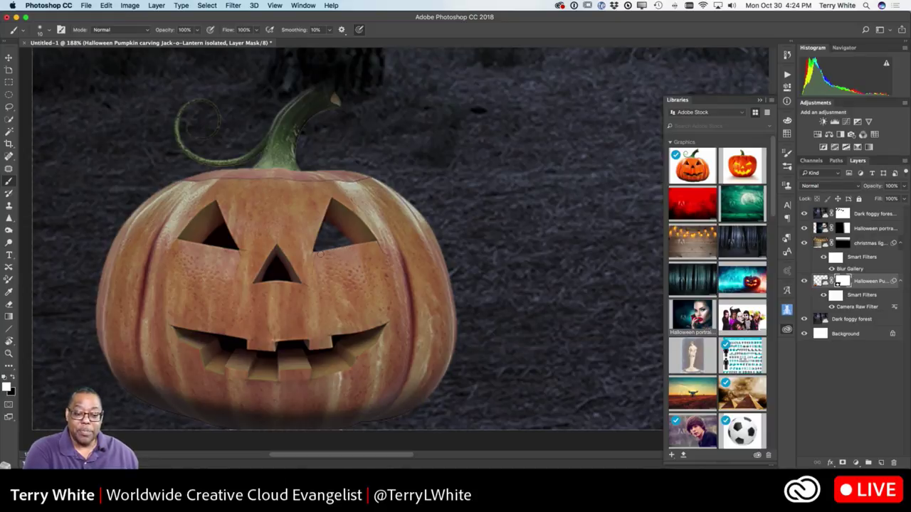
{"action": "key", "text": "x"}
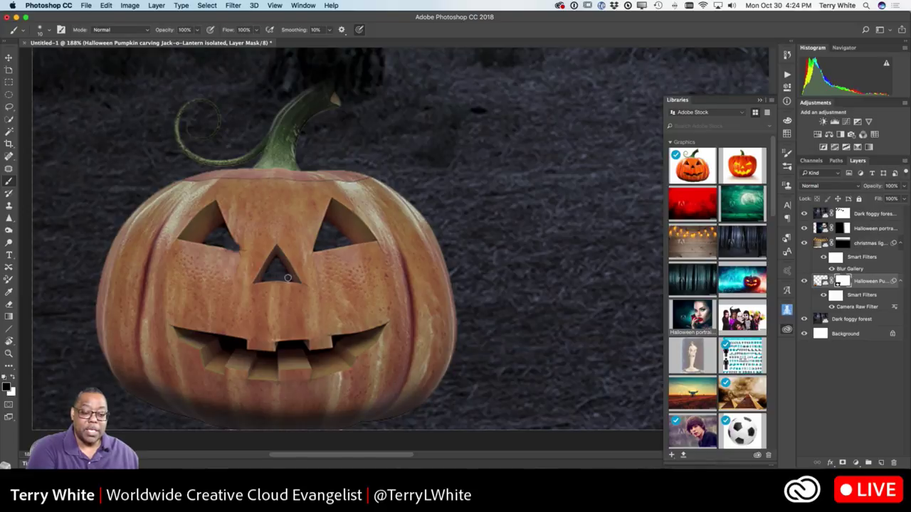
{"action": "key", "text": "x"}
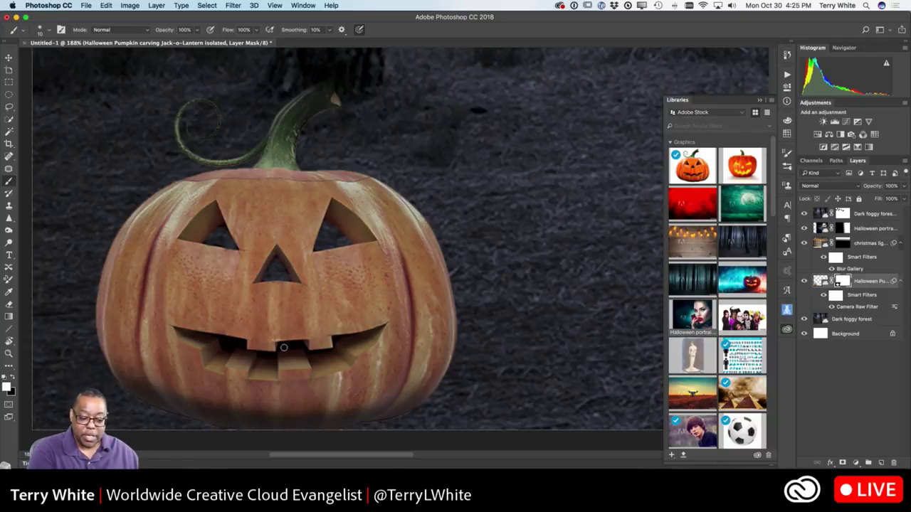
Step: Mask out the pumpkin's mouth opening, temporarily hiding the Dark foggy forest layer to clean up leftover dark spots in the cutouts
{"action": "key", "text": "x"}
{"action": "mouse_move", "coordinate": [294, 346]}
{"action": "left_mouse_down"}
{"action": "mouse_move", "coordinate": [239, 354]}
{"action": "mouse_move", "coordinate": [227, 341]}
{"action": "mouse_move", "coordinate": [190, 333]}
{"action": "mouse_move", "coordinate": [233, 346]}
{"action": "left_mouse_up"}
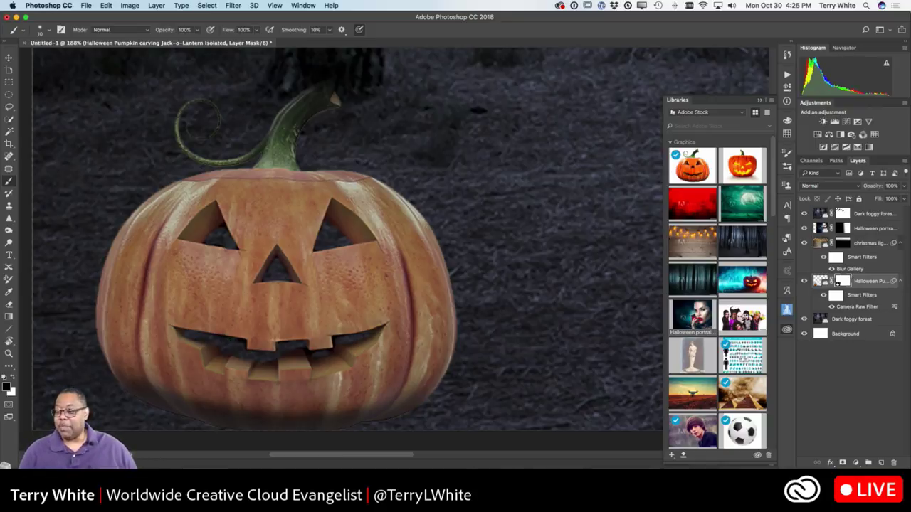
{"action": "left_click", "coordinate": [804, 319]}
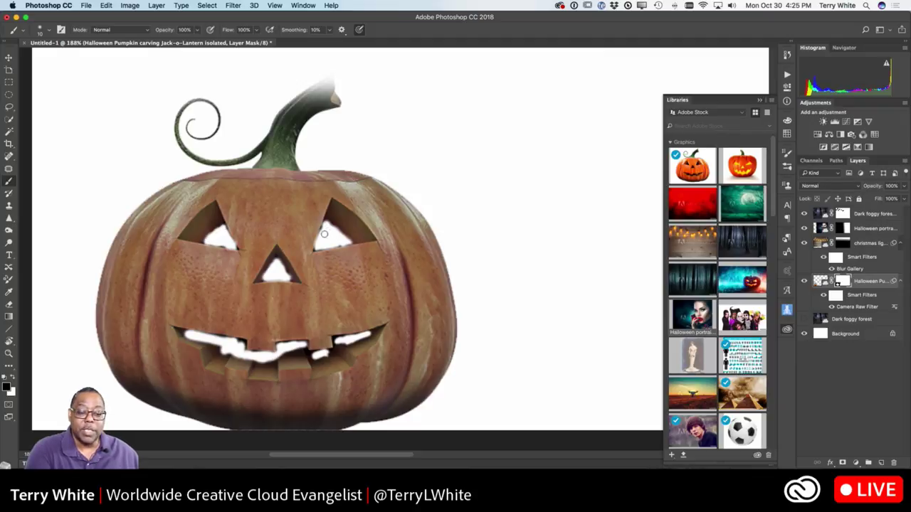
{"action": "left_click_drag", "start_coordinate": [302, 349], "coordinate": [246, 346]}
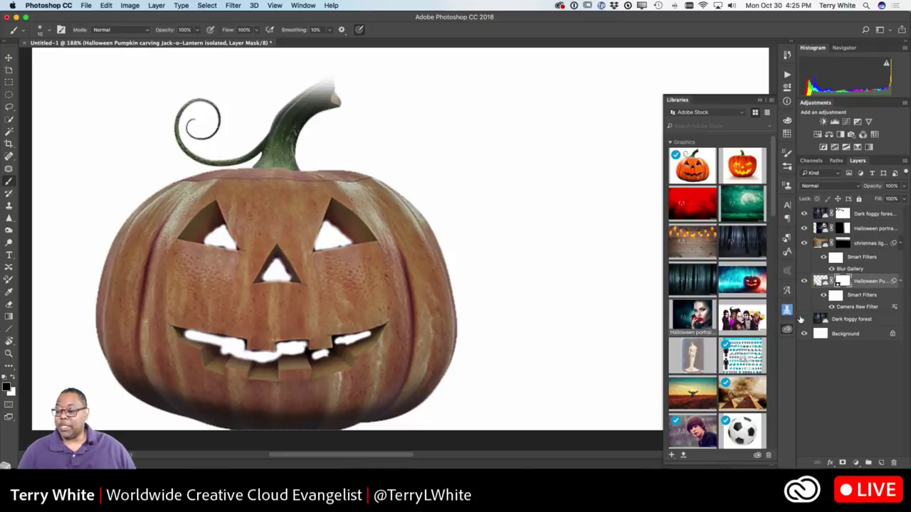
{"action": "left_click", "coordinate": [804, 319]}
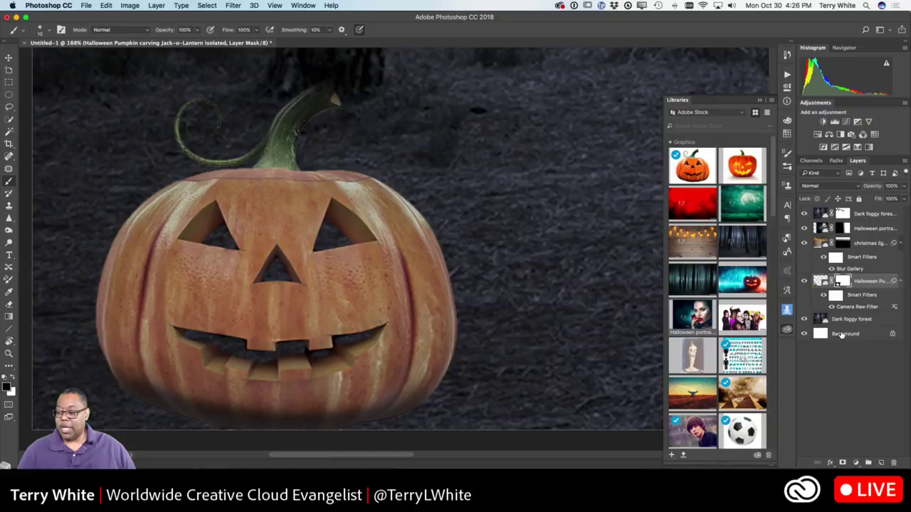
Step: Create a new empty layer directly above the Background layer and name it Flames
{"action": "left_click", "coordinate": [846, 335]}
{"action": "left_click", "coordinate": [881, 462]}
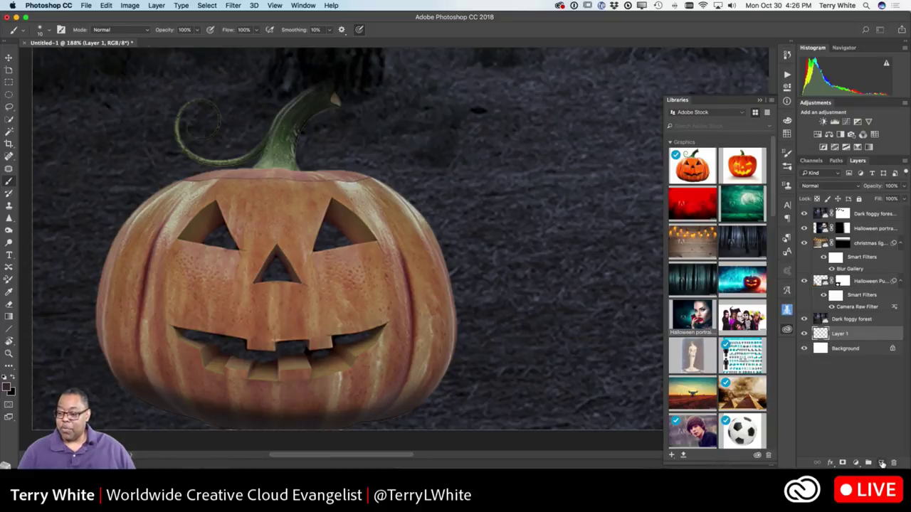
{"action": "double_click", "coordinate": [838, 334]}
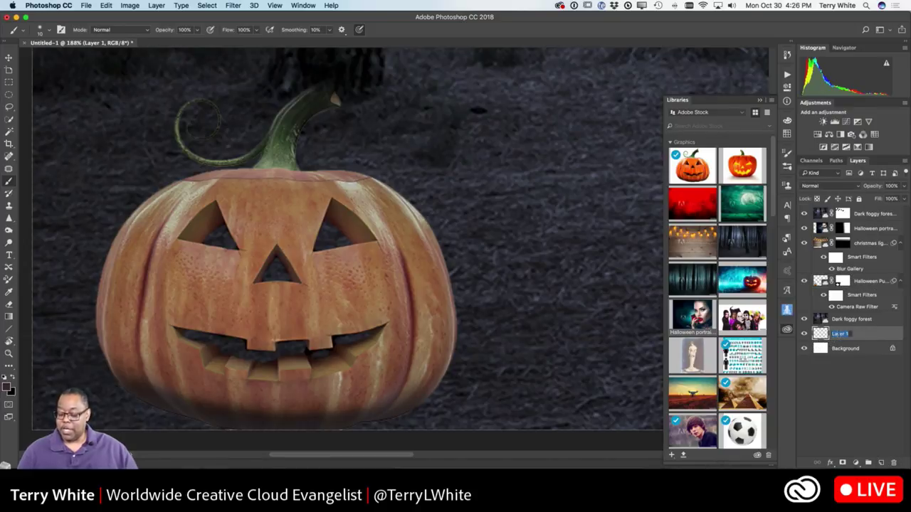
{"action": "type", "text": "F"}
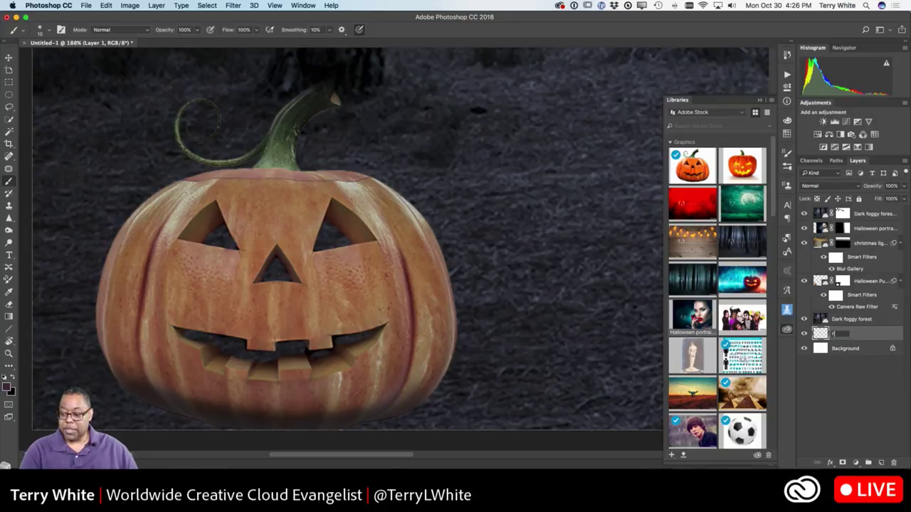
{"action": "type", "text": "lames"}
{"action": "key", "text": "Return"}
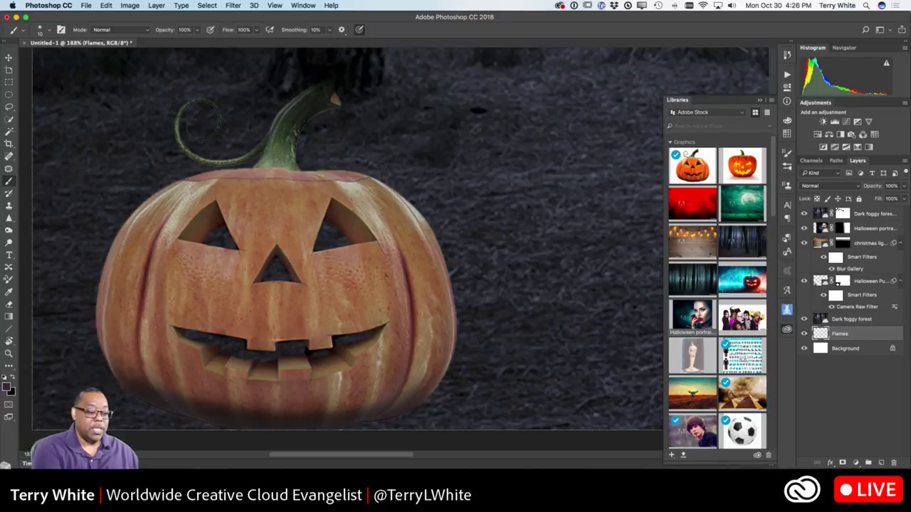
Step: Draw an open curved path along the pumpkin's mouth opening from corner to corner with the Curvature Pen Tool
{"action": "left_click", "coordinate": [10, 366]}
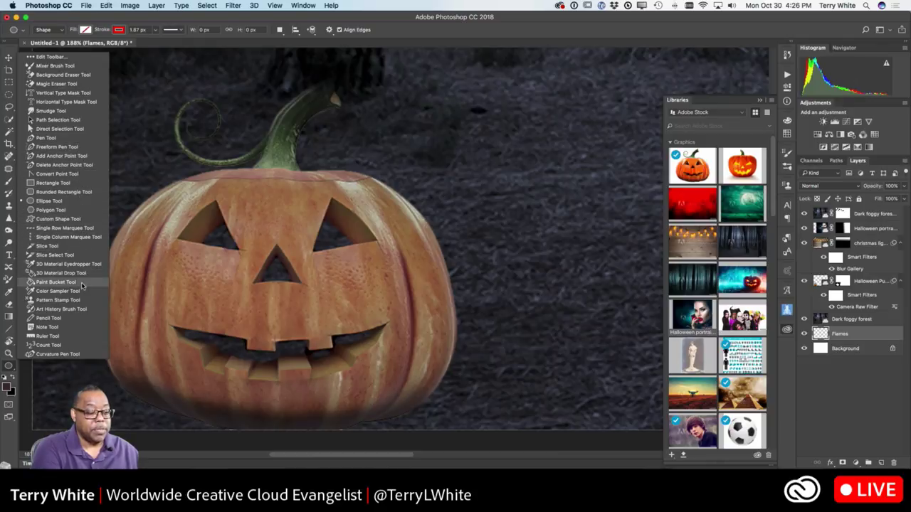
{"action": "left_click", "coordinate": [57, 354]}
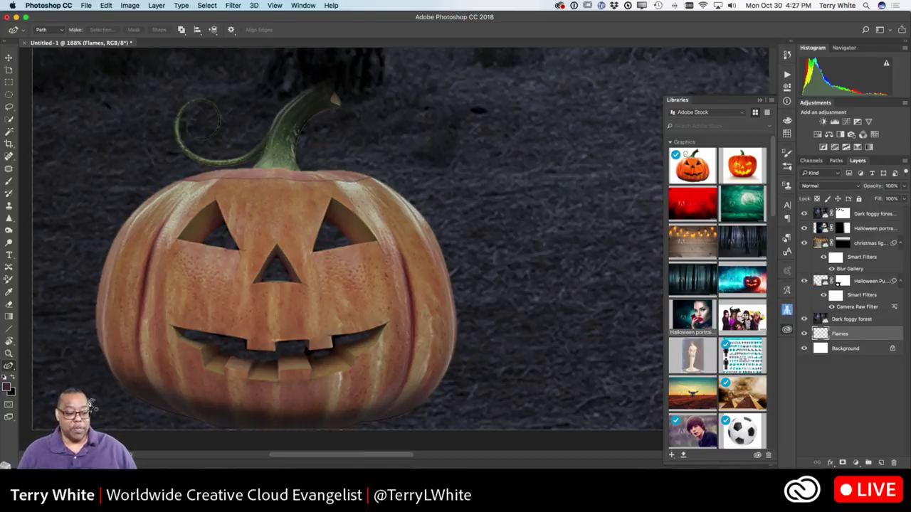
{"action": "left_click", "coordinate": [184, 338]}
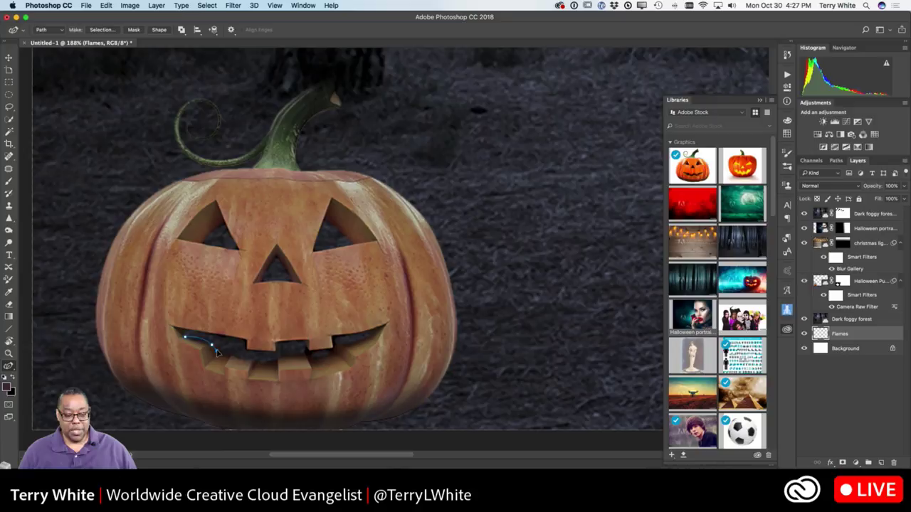
{"action": "left_click", "coordinate": [218, 350]}
{"action": "left_click", "coordinate": [228, 354]}
{"action": "left_click", "coordinate": [251, 362]}
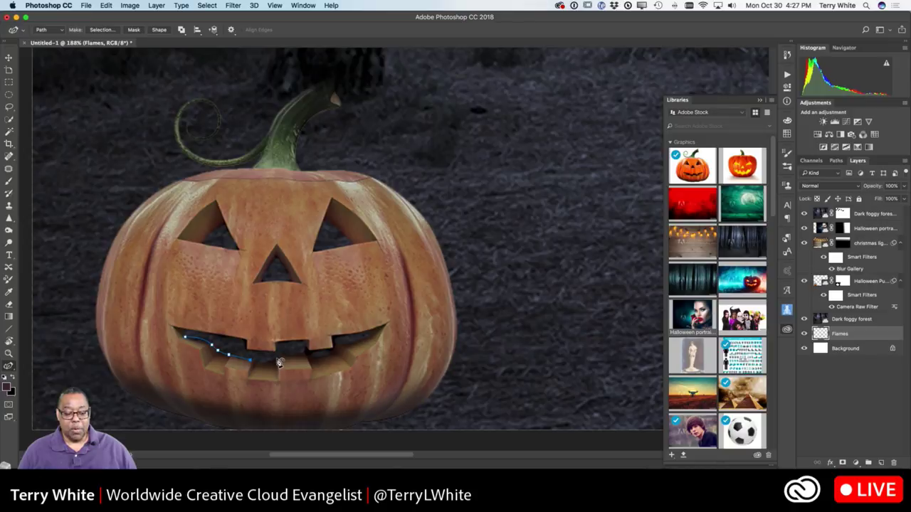
{"action": "left_click", "coordinate": [281, 355]}
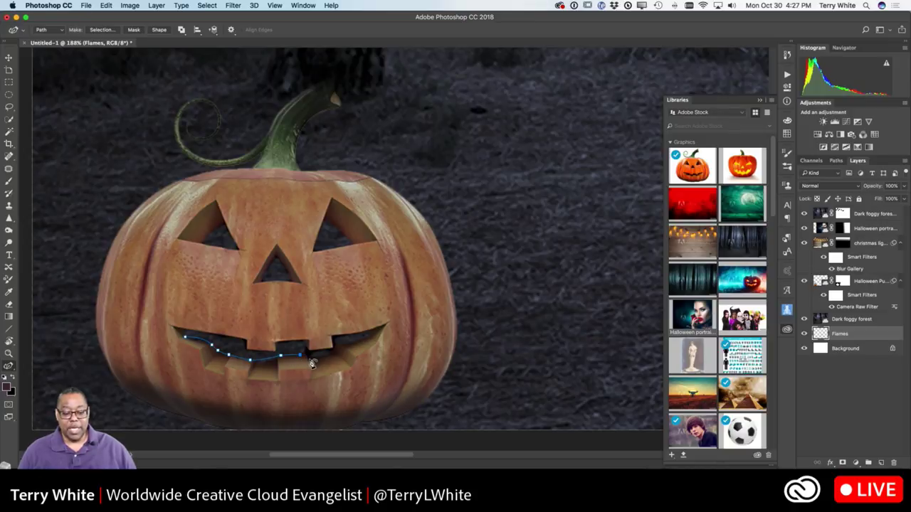
{"action": "left_click", "coordinate": [311, 361]}
{"action": "left_click", "coordinate": [326, 354]}
{"action": "left_click", "coordinate": [344, 345]}
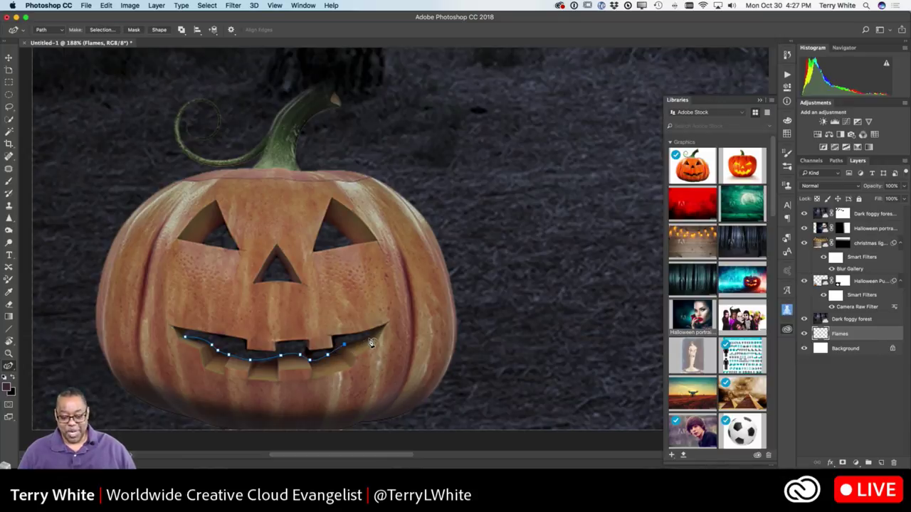
{"action": "left_click", "coordinate": [369, 336]}
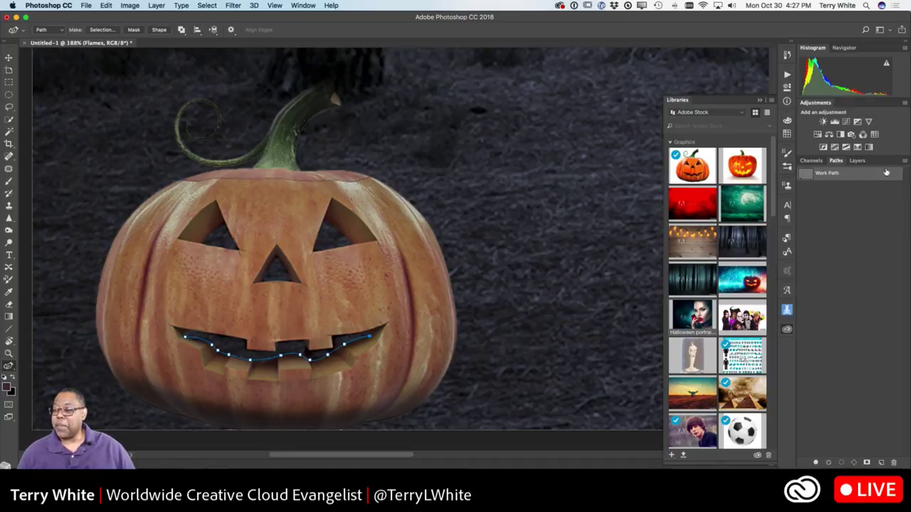
Step: Save the mouth's work path under the name "flame path"
{"action": "double_click", "coordinate": [839, 175]}
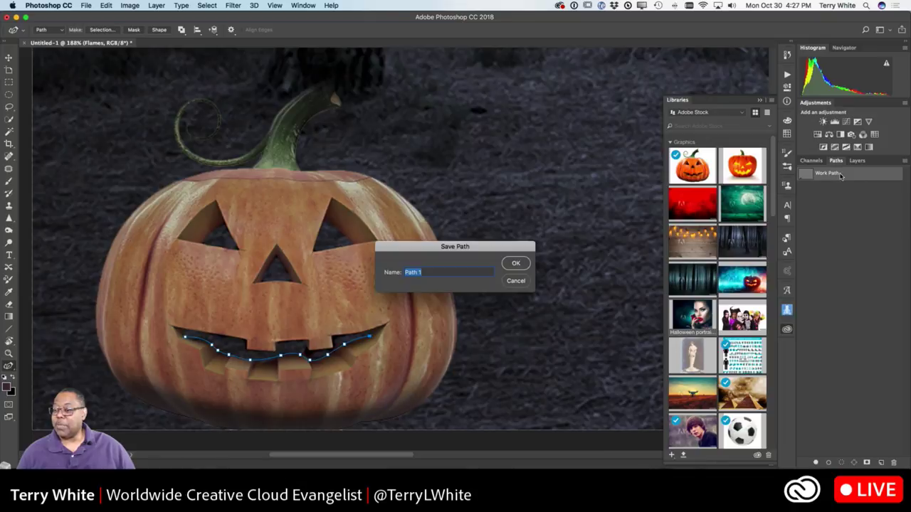
{"action": "type", "text": "fa"}
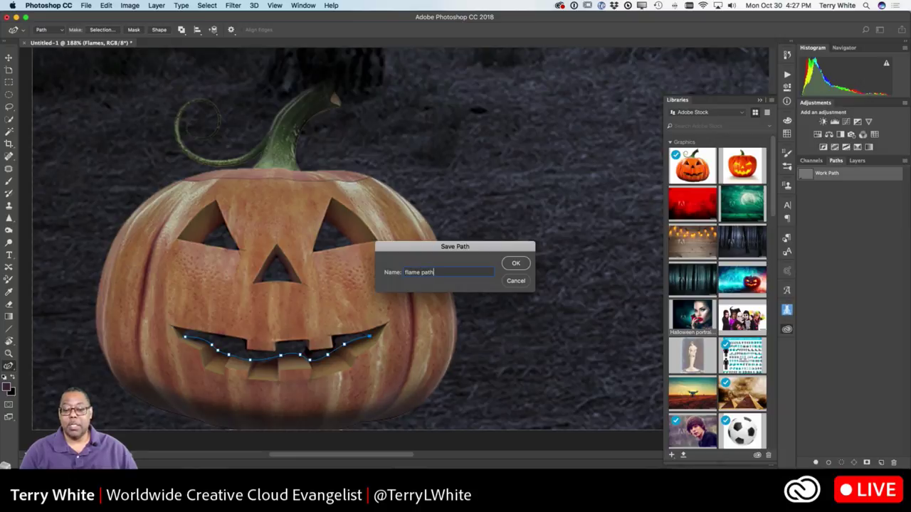
{"action": "key", "text": "Return"}
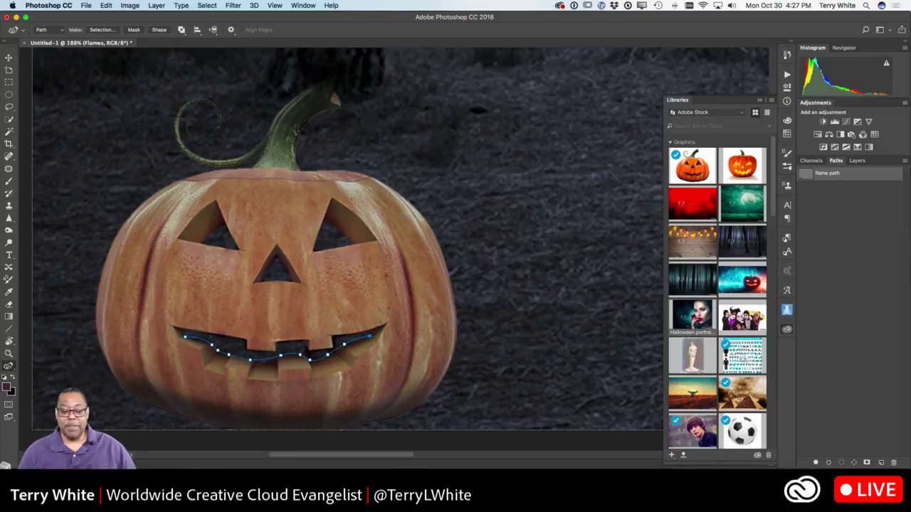
Step: Render flames along the mouth path on the Flames layer, using Multiple Flames One Direction with a length of 193
{"action": "left_click", "coordinate": [236, 6]}
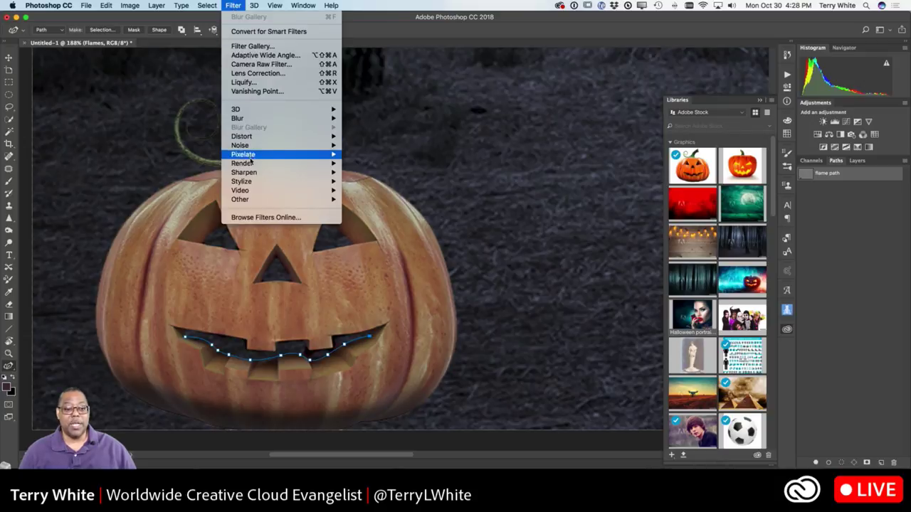
{"action": "mouse_move", "coordinate": [250, 164]}
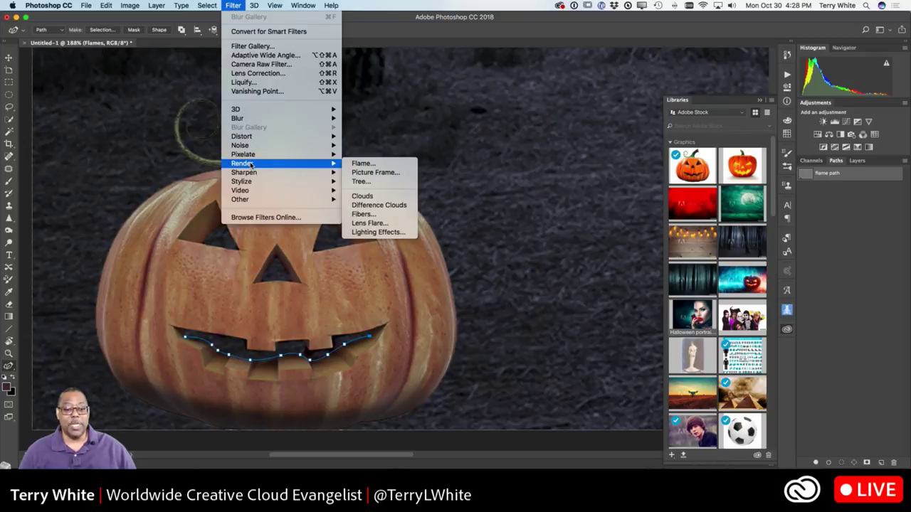
{"action": "left_click", "coordinate": [378, 165]}
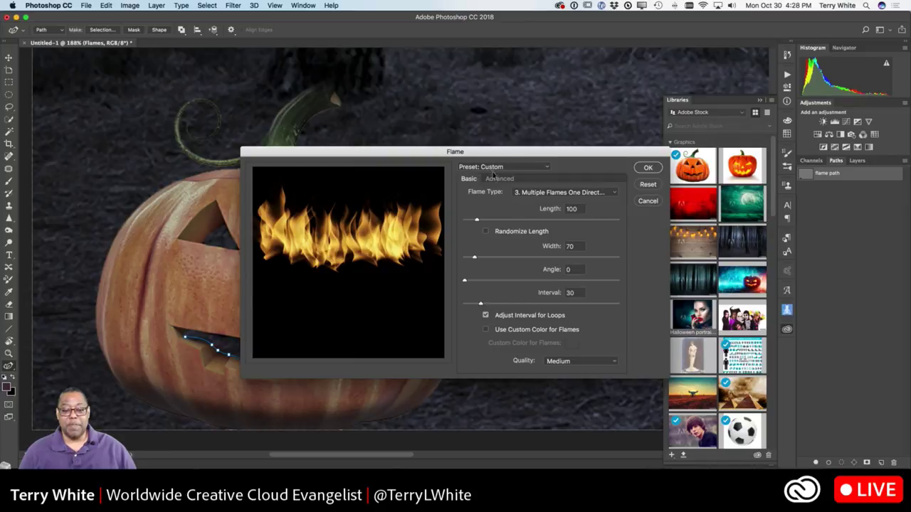
{"action": "left_click_drag", "start_coordinate": [489, 152], "coordinate": [647, 95]}
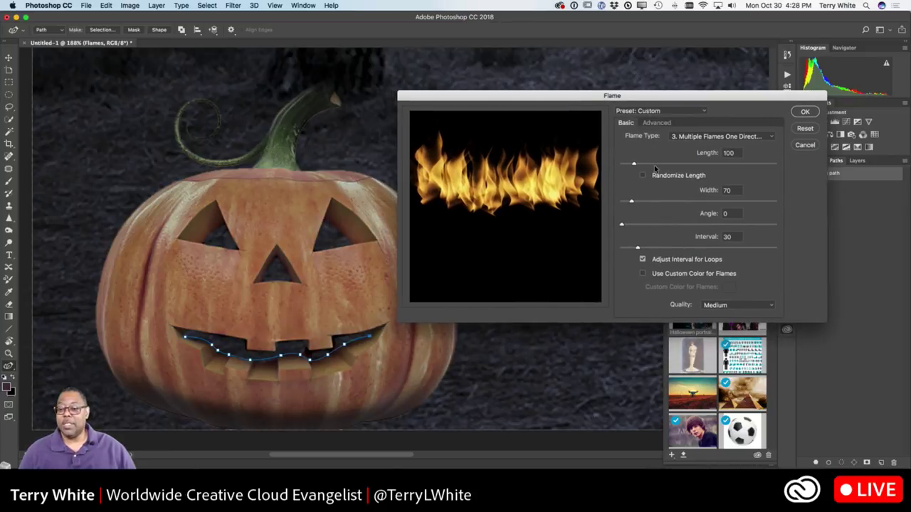
{"action": "mouse_move", "coordinate": [634, 165]}
{"action": "left_mouse_down"}
{"action": "mouse_move", "coordinate": [658, 163]}
{"action": "mouse_move", "coordinate": [650, 165]}
{"action": "left_mouse_up"}
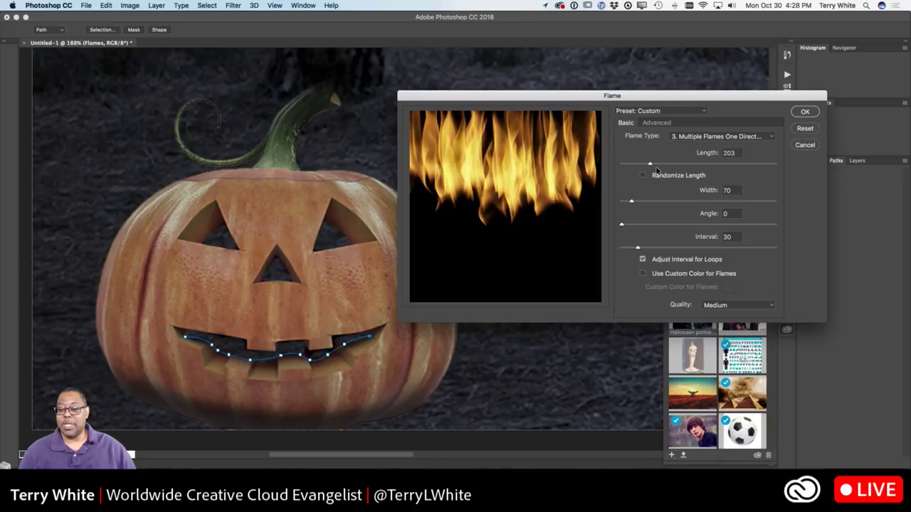
{"action": "left_click_drag", "start_coordinate": [650, 165], "coordinate": [648, 166]}
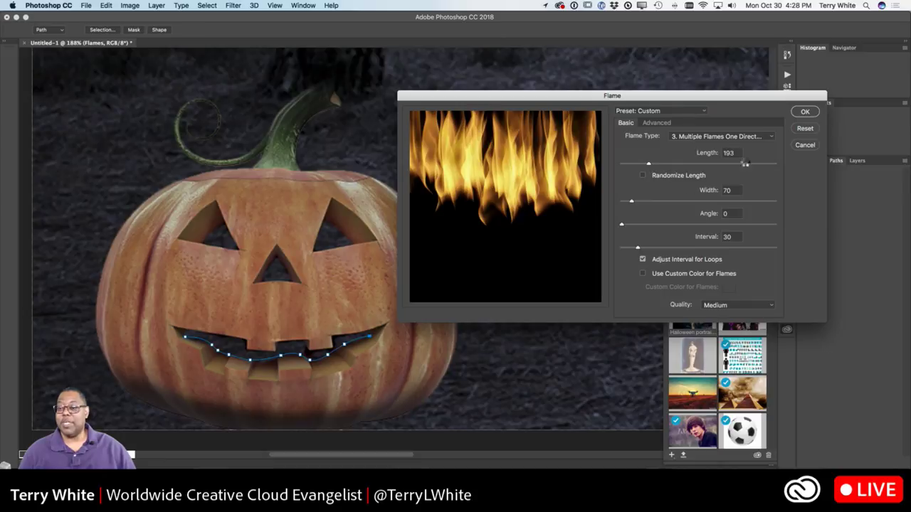
{"action": "key", "text": "Return"}
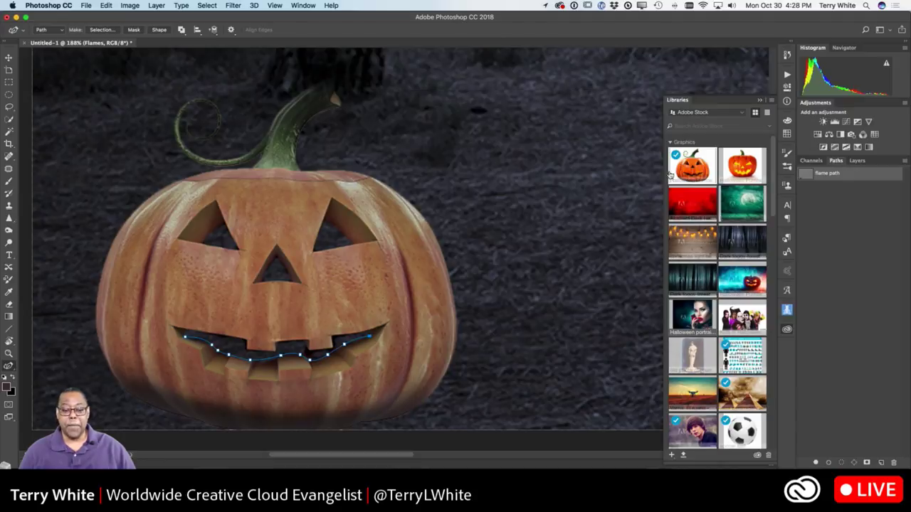
Step: Fit the whole composite in view and run the Flame filter again on the Flames layer with the same settings
{"action": "left_click", "coordinate": [857, 161]}
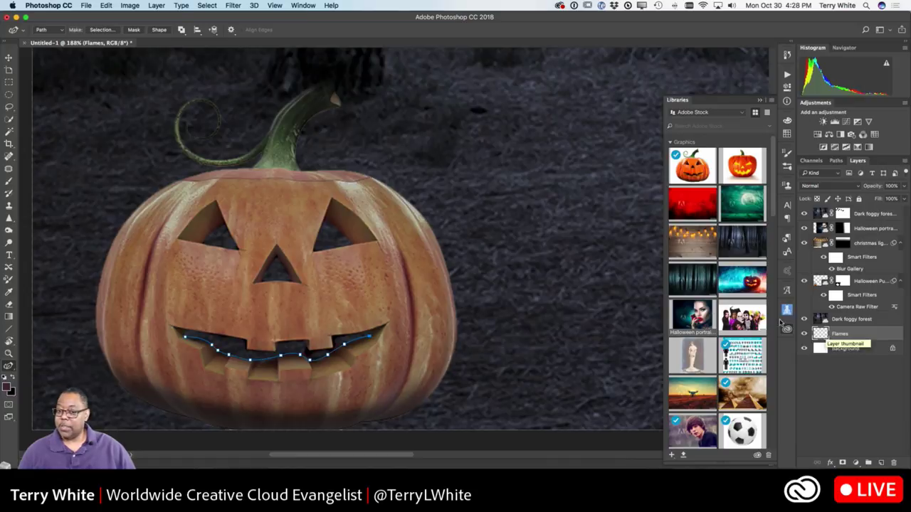
{"action": "key", "text": "super+0"}
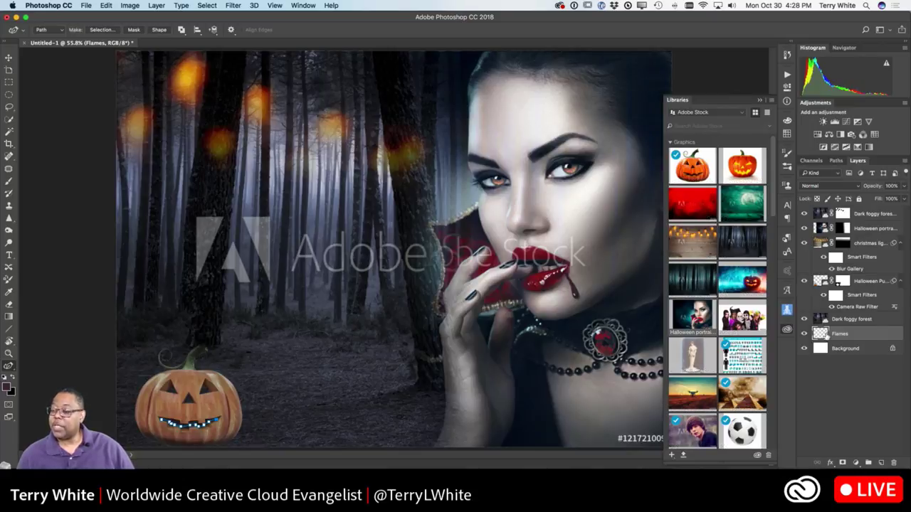
{"action": "left_click", "coordinate": [232, 5]}
{"action": "mouse_move", "coordinate": [260, 146]}
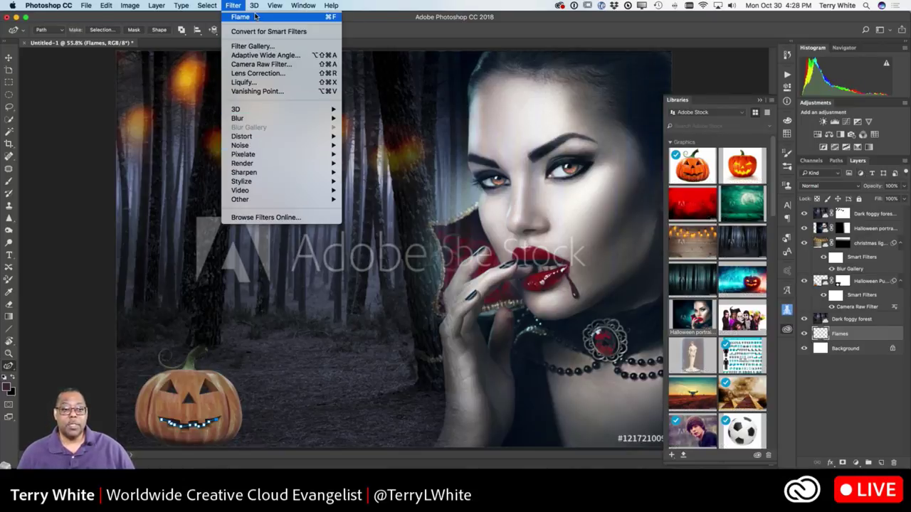
{"action": "mouse_move", "coordinate": [262, 168]}
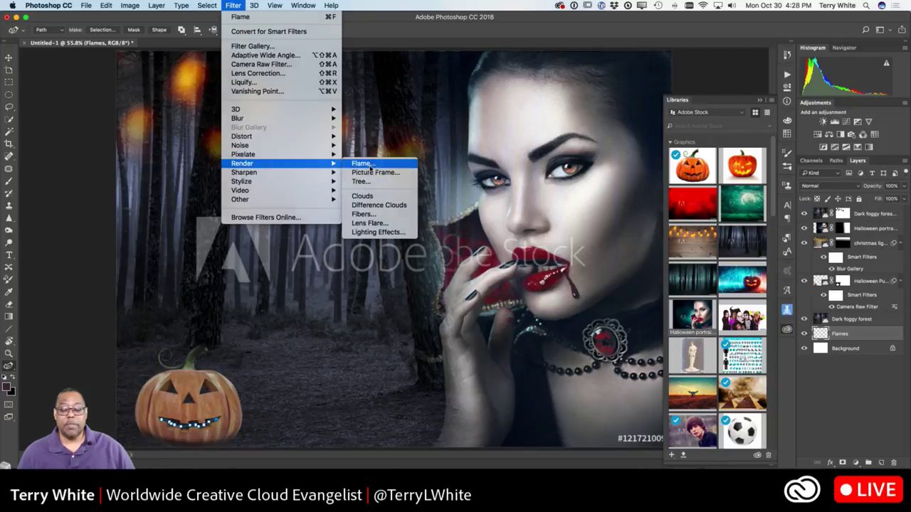
{"action": "left_click", "coordinate": [363, 163]}
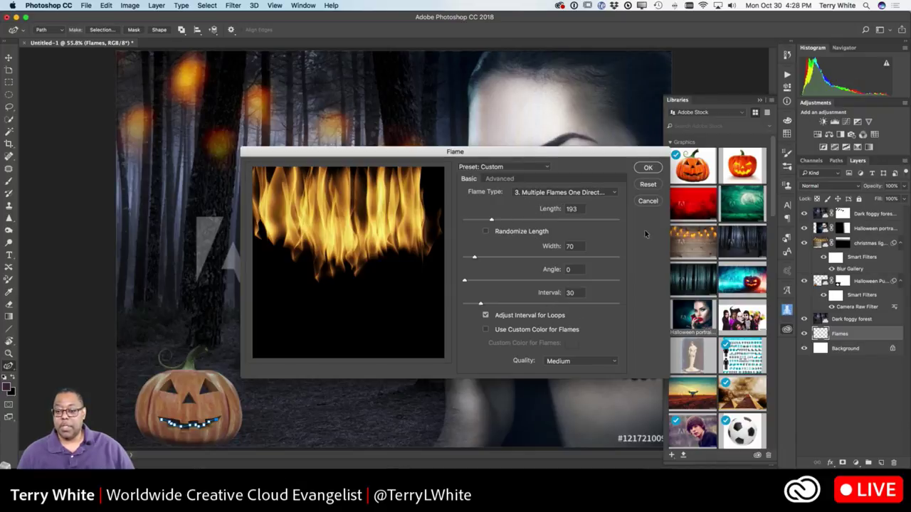
{"action": "left_click", "coordinate": [646, 169]}
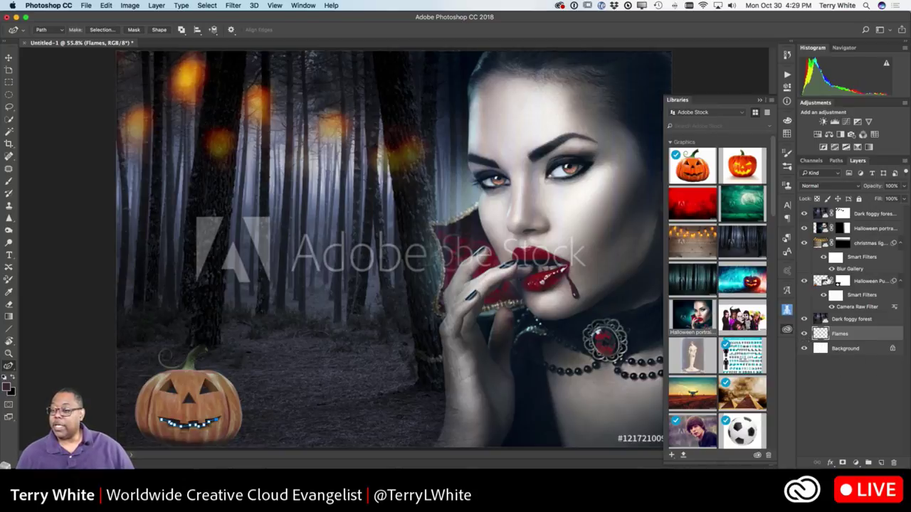
Step: Deselect the flame path and move the Flames layer above Dark foggy forest, beneath the pumpkin layer
{"action": "left_click", "coordinate": [835, 160]}
{"action": "left_click", "coordinate": [835, 233]}
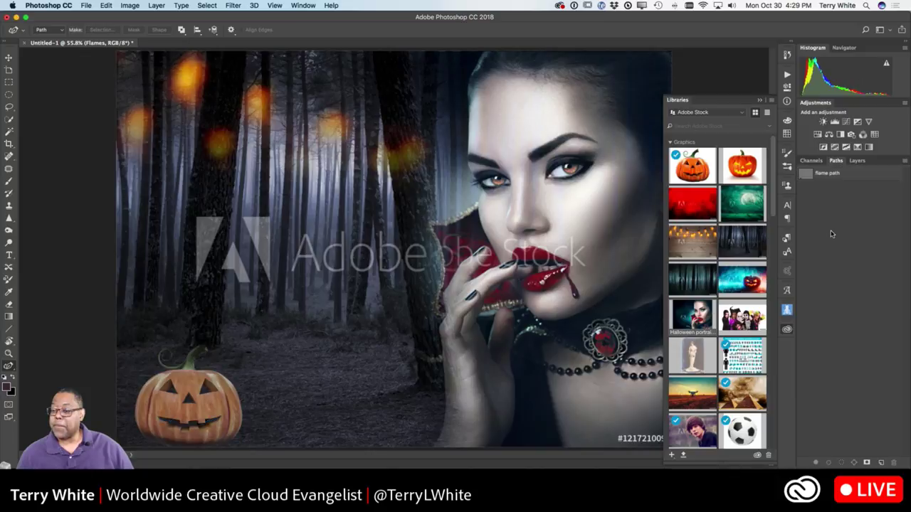
{"action": "left_click", "coordinate": [857, 161]}
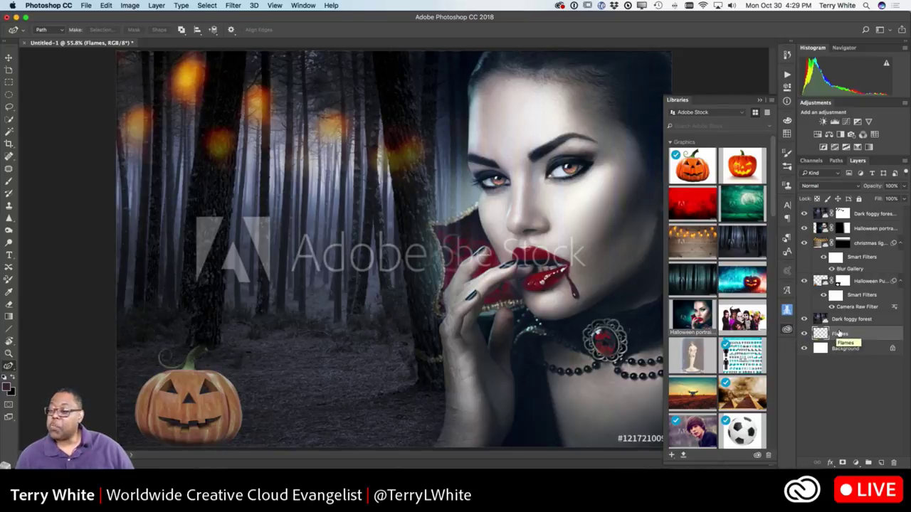
{"action": "left_click_drag", "start_coordinate": [839, 334], "coordinate": [841, 315]}
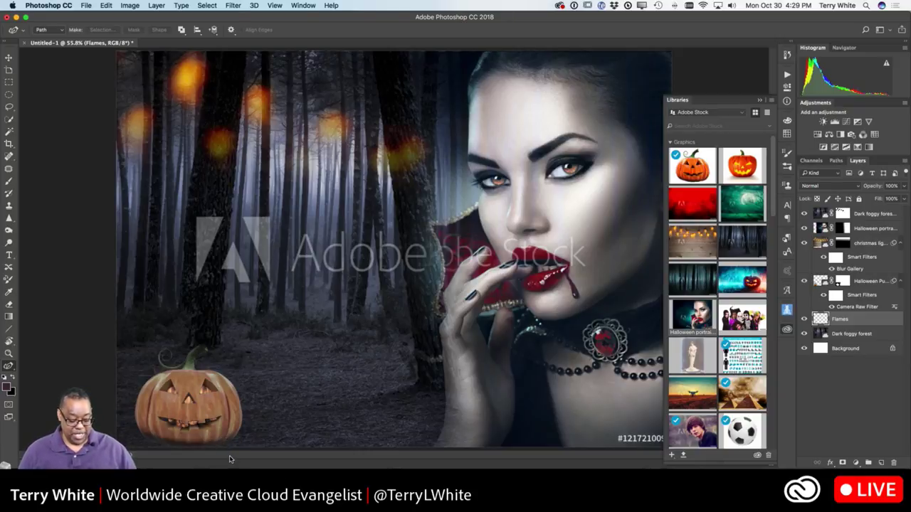
Step: Free-transform the flames behind the pumpkin, stretching them to about 101% width and 109% height
{"action": "key", "text": "super+t"}
{"action": "left_click_drag", "start_coordinate": [212, 417], "coordinate": [211, 423]}
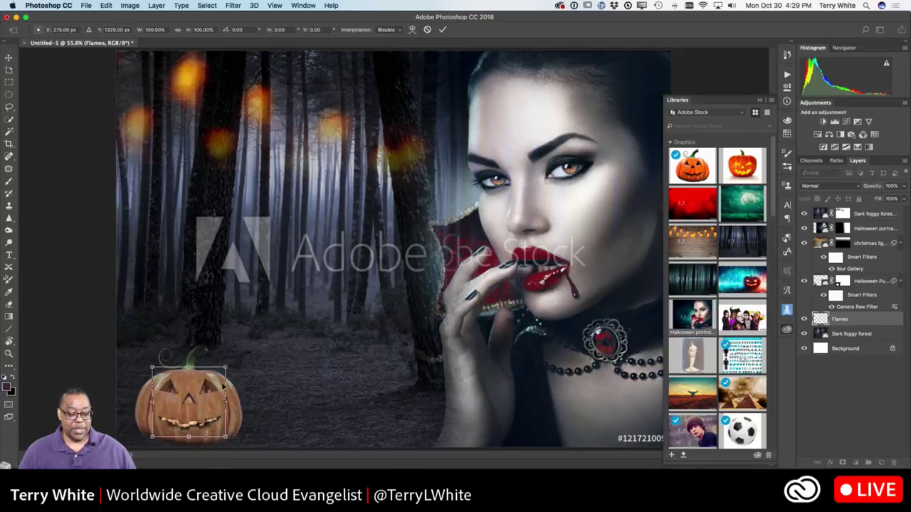
{"action": "left_click_drag", "start_coordinate": [225, 367], "coordinate": [189, 361]}
{"action": "left_click_drag", "start_coordinate": [213, 403], "coordinate": [213, 403]}
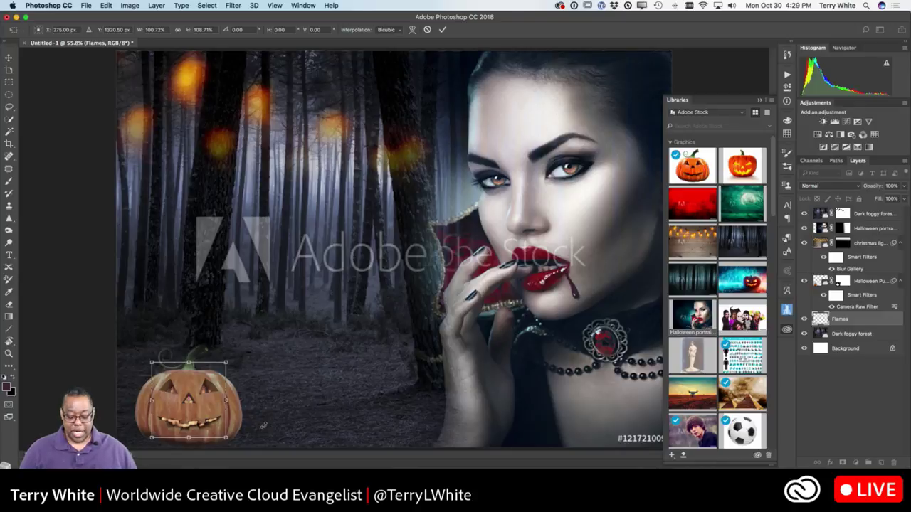
{"action": "key", "text": "Return"}
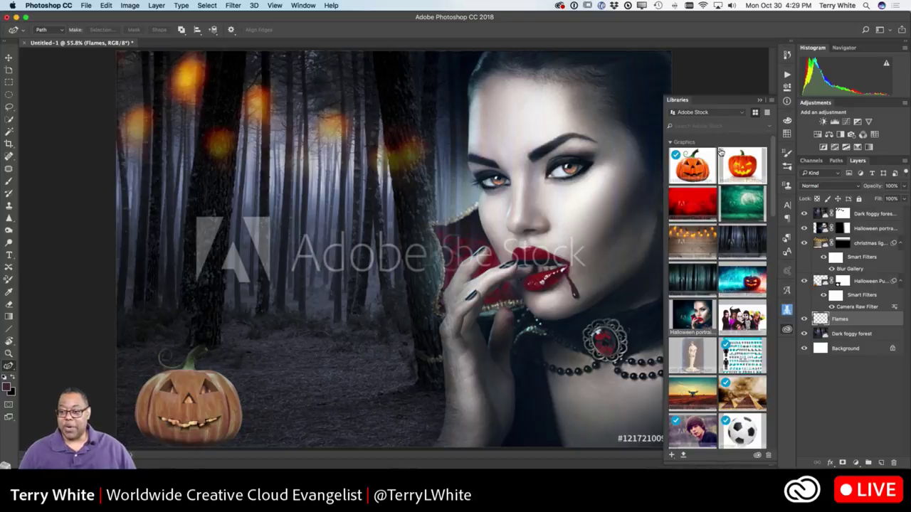
Step: Collapse the Libraries panel and view the composite in full-screen mode
{"action": "left_click", "coordinate": [760, 101]}
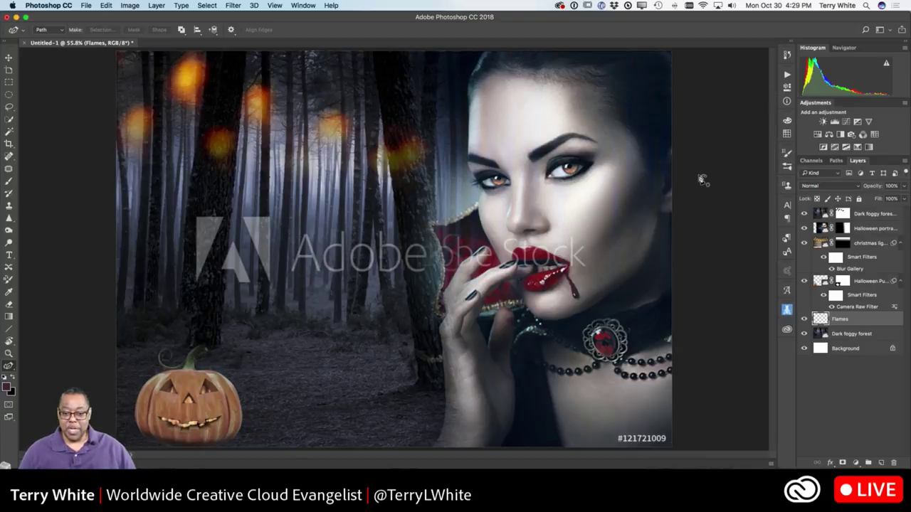
{"action": "key", "text": "f"}
{"action": "key", "text": "f"}
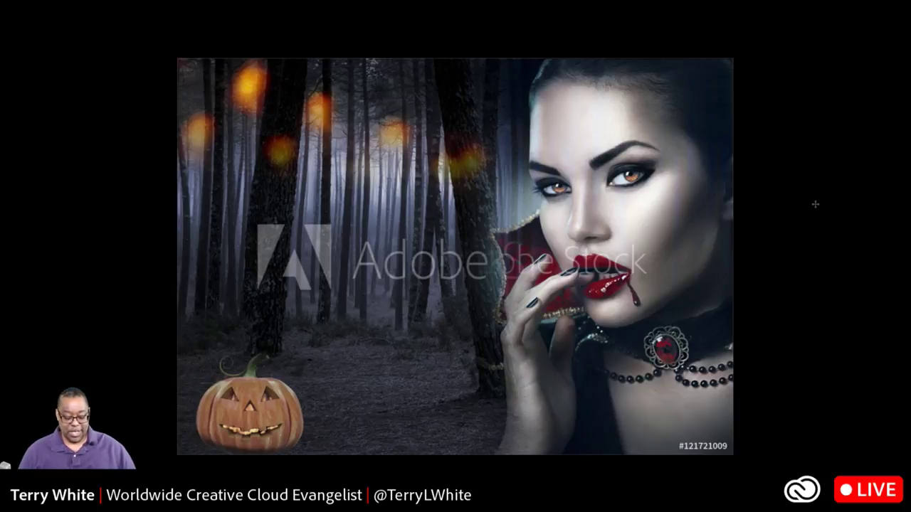
Step: Leave full-screen mode and license the Adobe Stock image of the Dark foggy forest layer above Background
{"action": "key", "text": "f"}
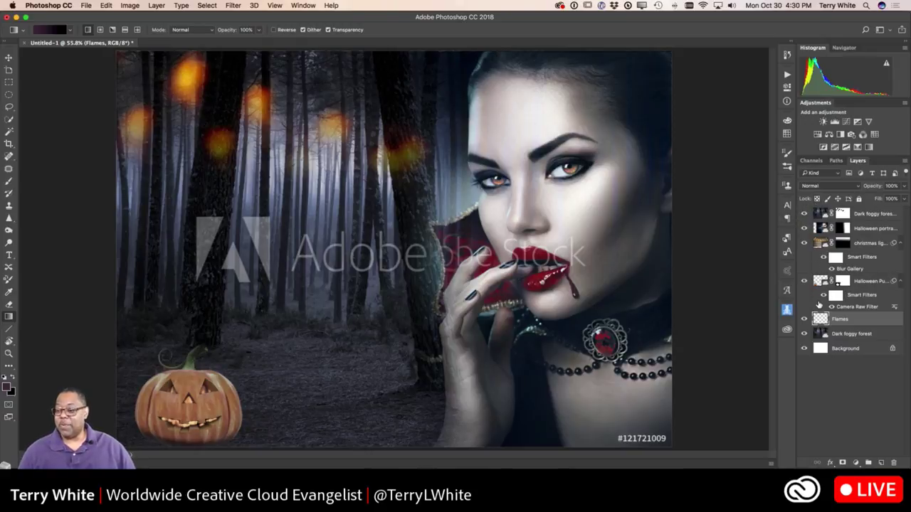
{"action": "left_click", "coordinate": [824, 336]}
{"action": "right_click", "coordinate": [824, 335]}
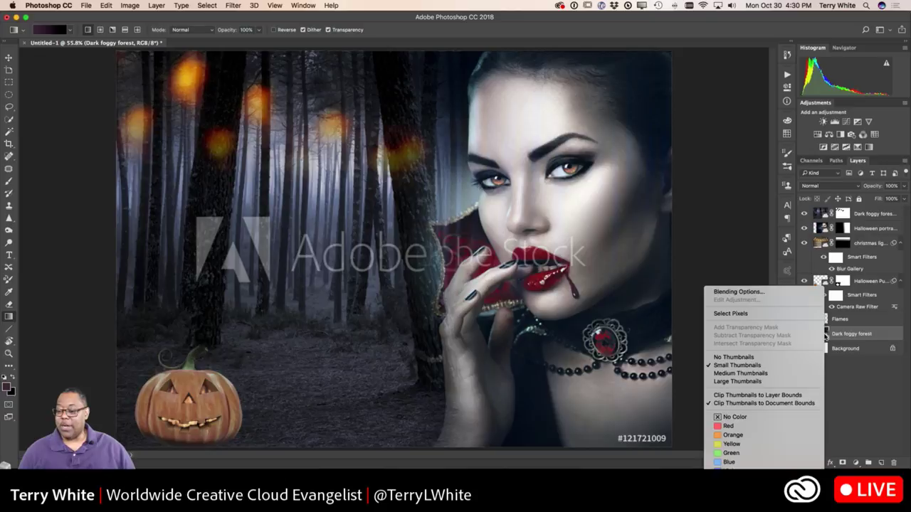
{"action": "left_click", "coordinate": [837, 336]}
{"action": "right_click", "coordinate": [837, 336]}
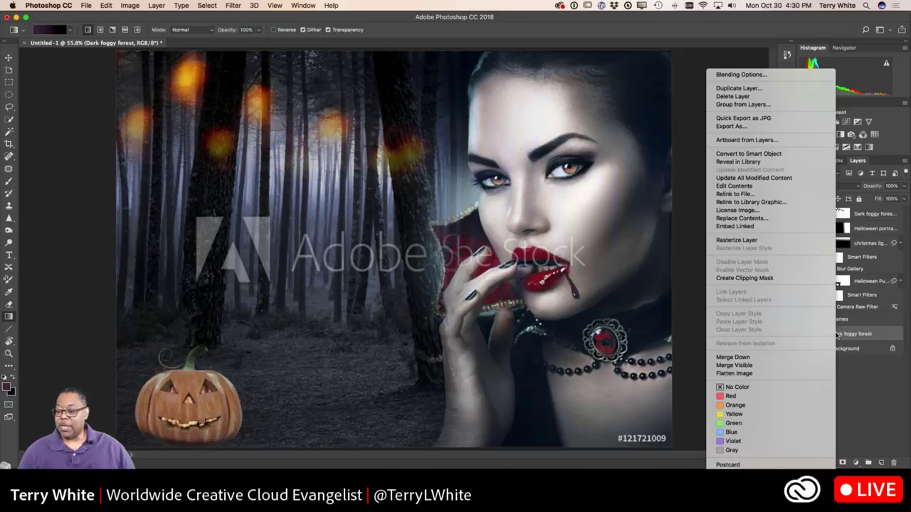
{"action": "left_click", "coordinate": [753, 211]}
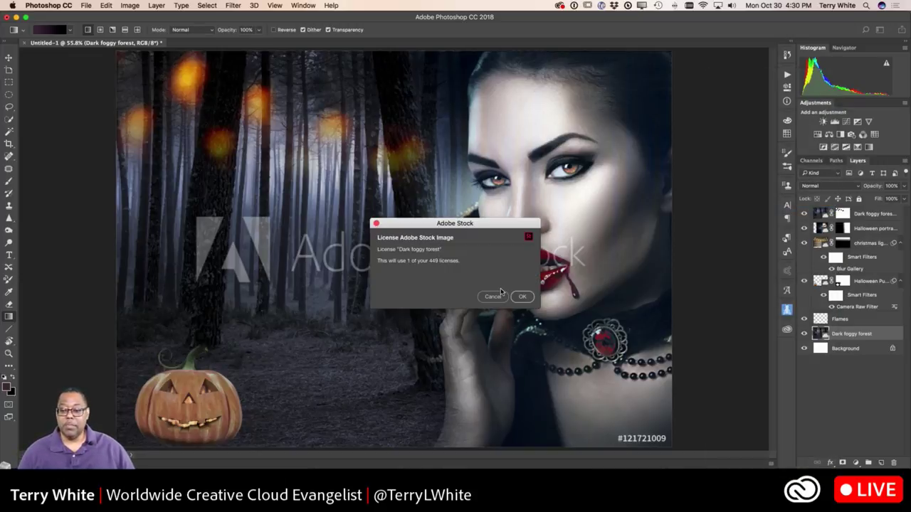
{"action": "left_click", "coordinate": [520, 296]}
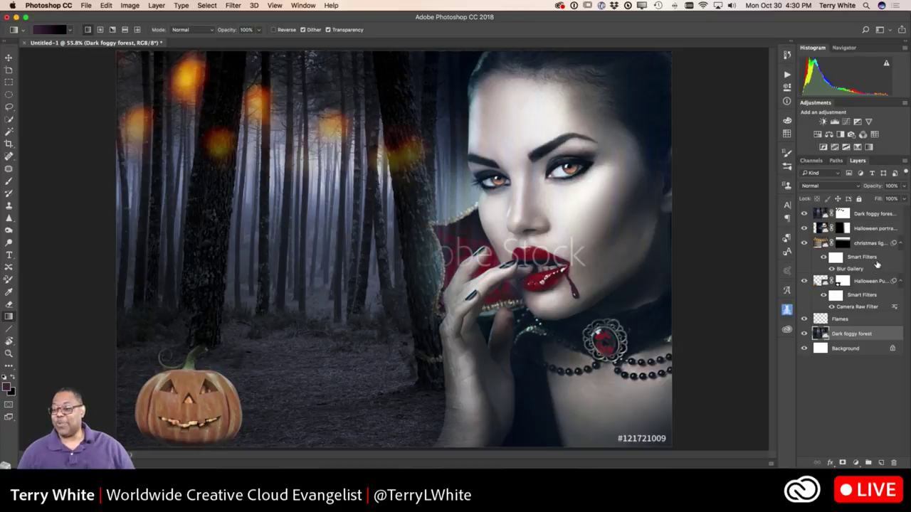
Step: License the Adobe Stock image used in the Halloween portrait layer
{"action": "left_click", "coordinate": [880, 229]}
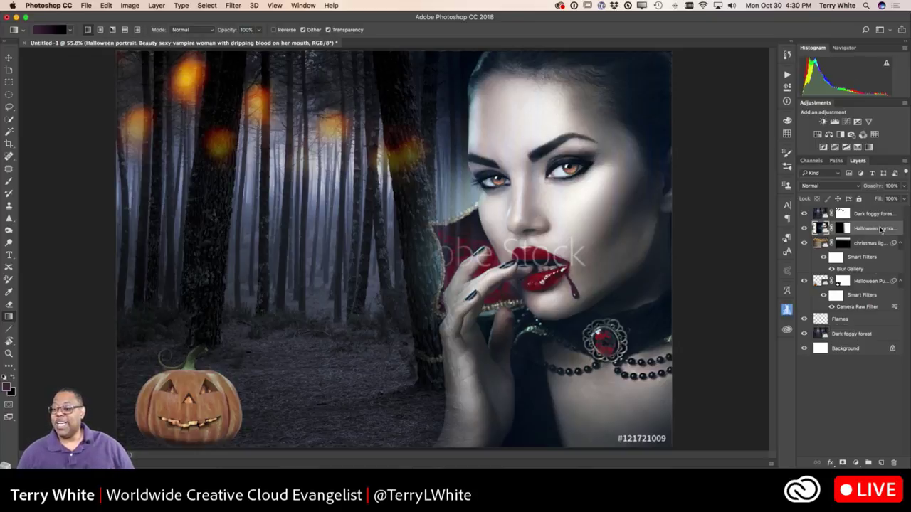
{"action": "right_click", "coordinate": [880, 229]}
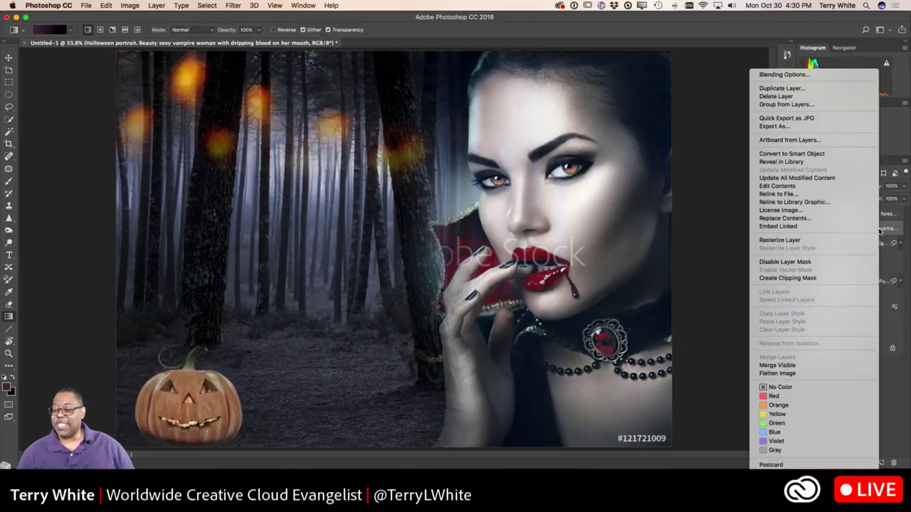
{"action": "left_click", "coordinate": [773, 214]}
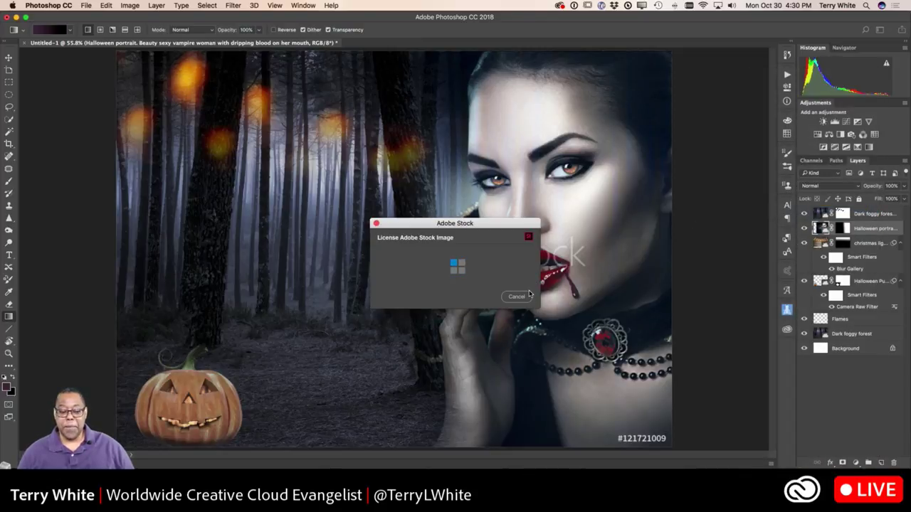
{"action": "left_click", "coordinate": [523, 297]}
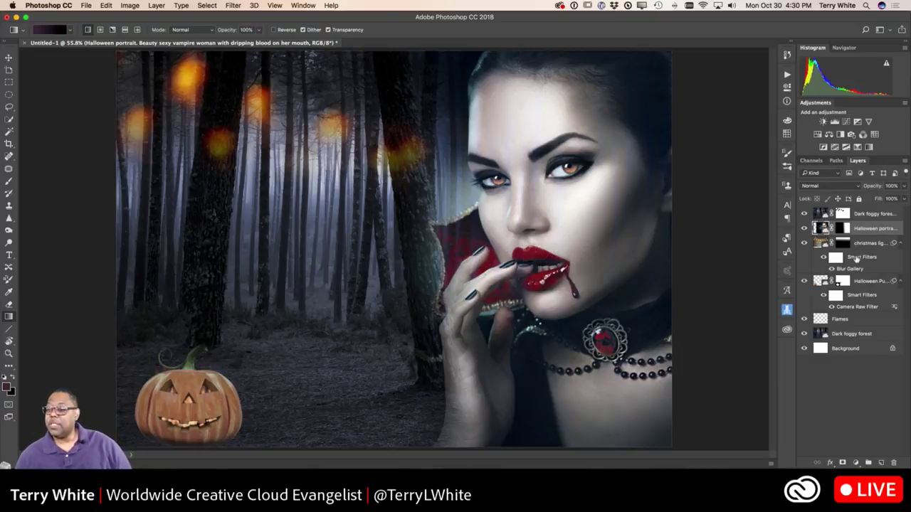
Step: License the Adobe Stock image used in the christmas light background layer
{"action": "left_click", "coordinate": [865, 246]}
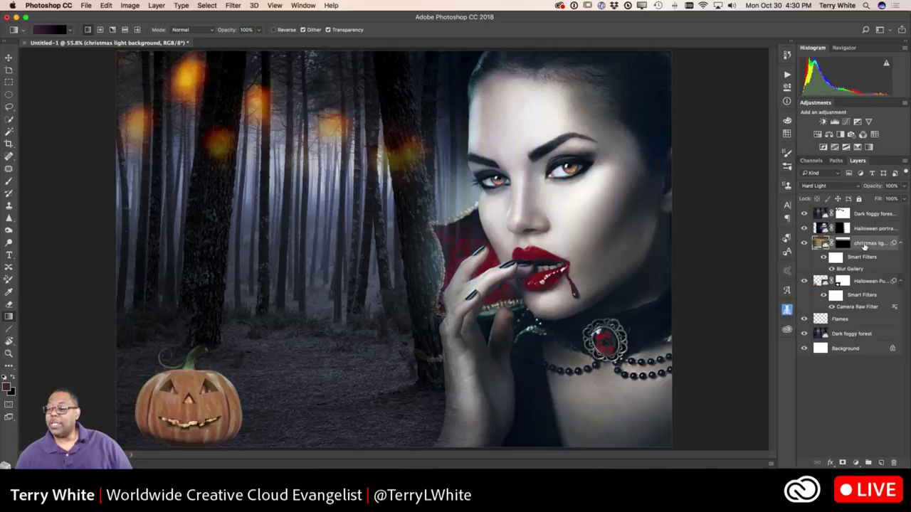
{"action": "right_click", "coordinate": [864, 246]}
{"action": "left_click", "coordinate": [799, 213]}
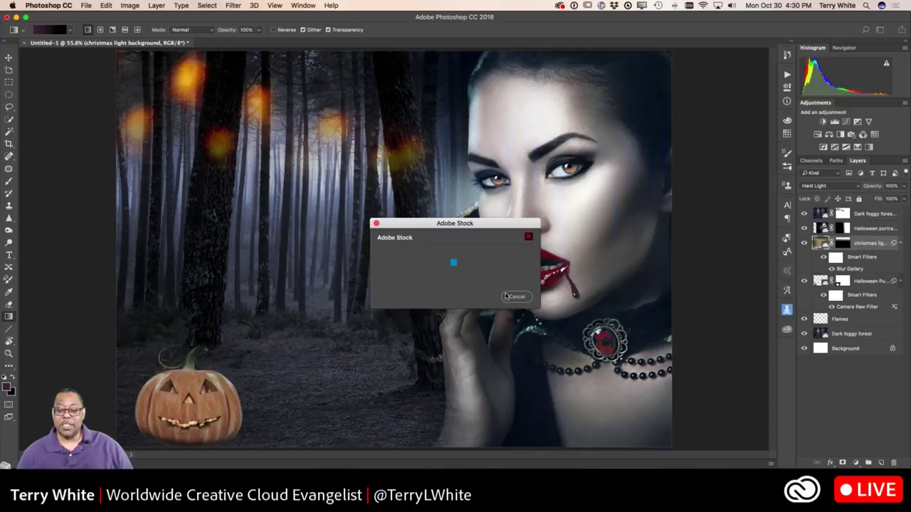
{"action": "left_click", "coordinate": [521, 297]}
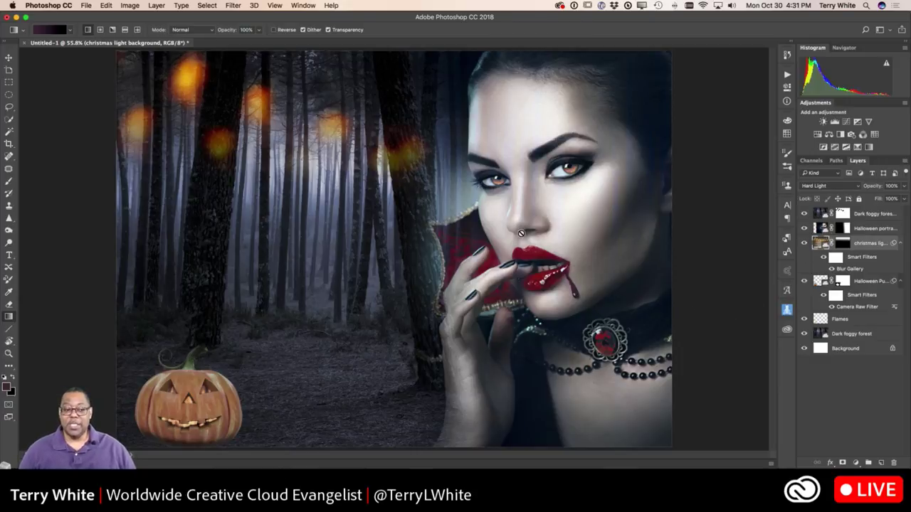
Step: Switch to the Move tool and save the composite to the Desktop as halloween2017.psd in Photoshop format with layers
{"action": "left_click", "coordinate": [9, 56]}
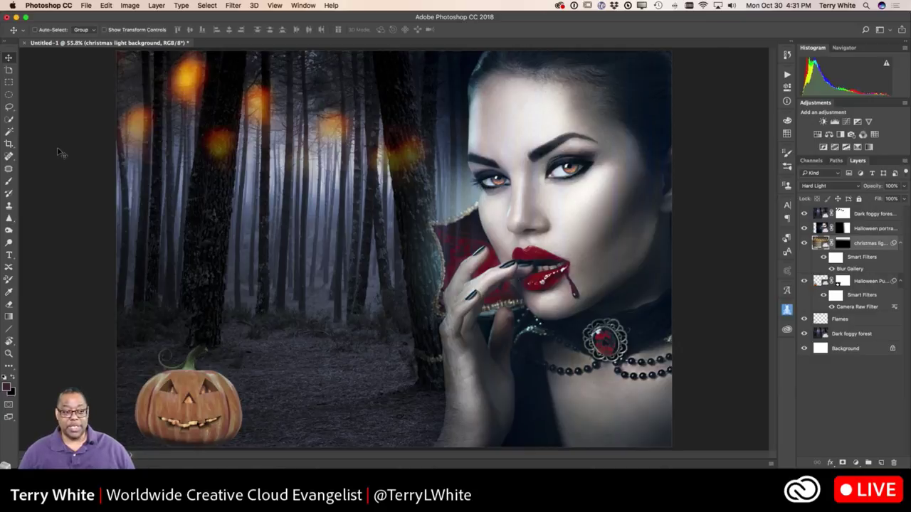
{"action": "key", "text": "super+shift+s"}
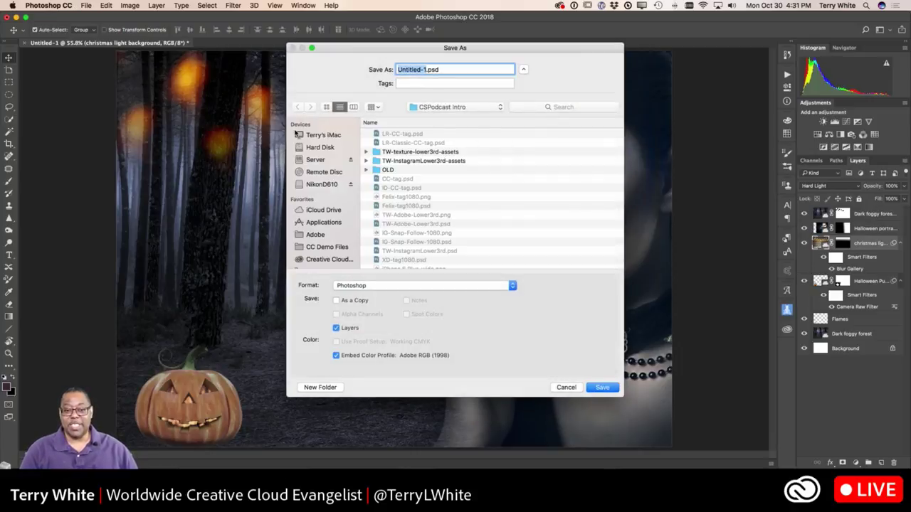
{"action": "type", "text": "h"}
{"action": "type", "text": "alloween2"}
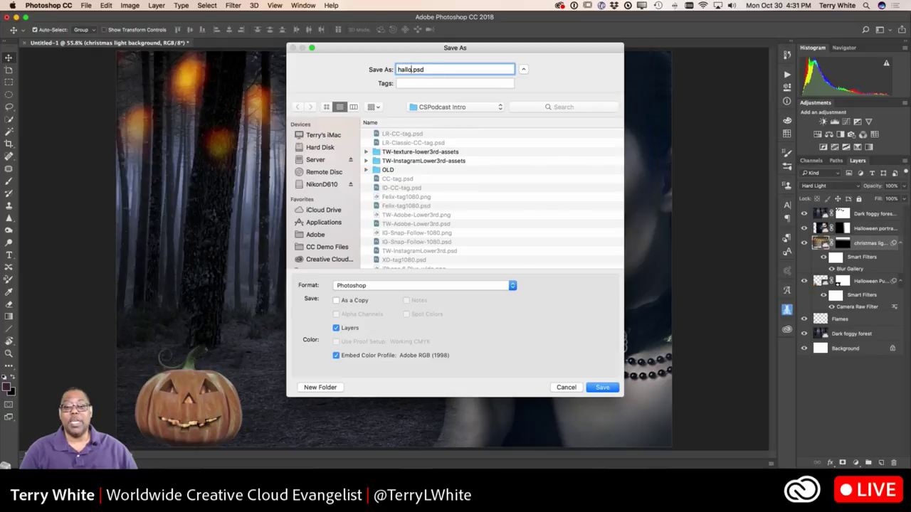
{"action": "type", "text": "017"}
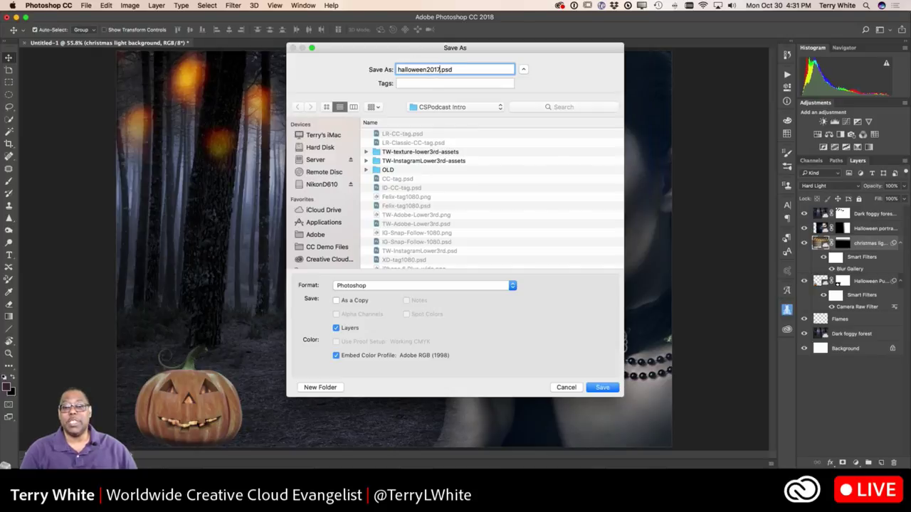
{"action": "key", "text": "super+shift+d"}
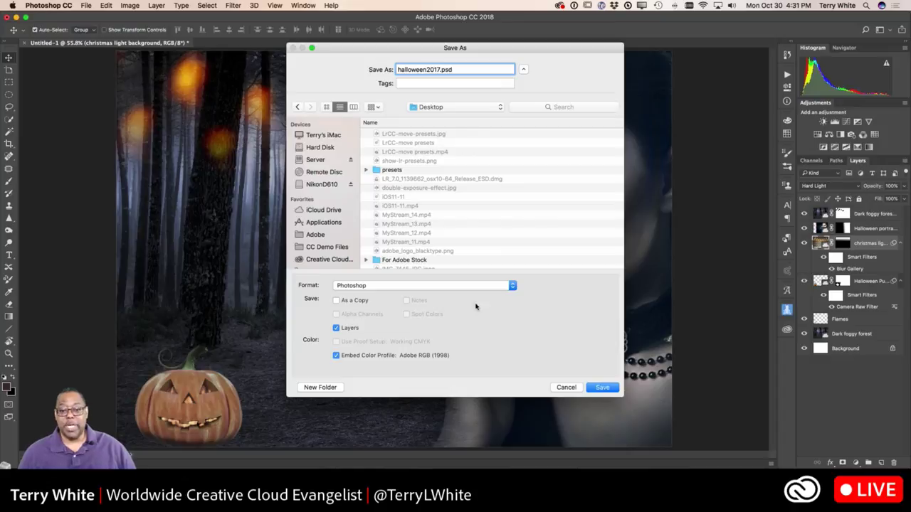
{"action": "left_click", "coordinate": [601, 388]}
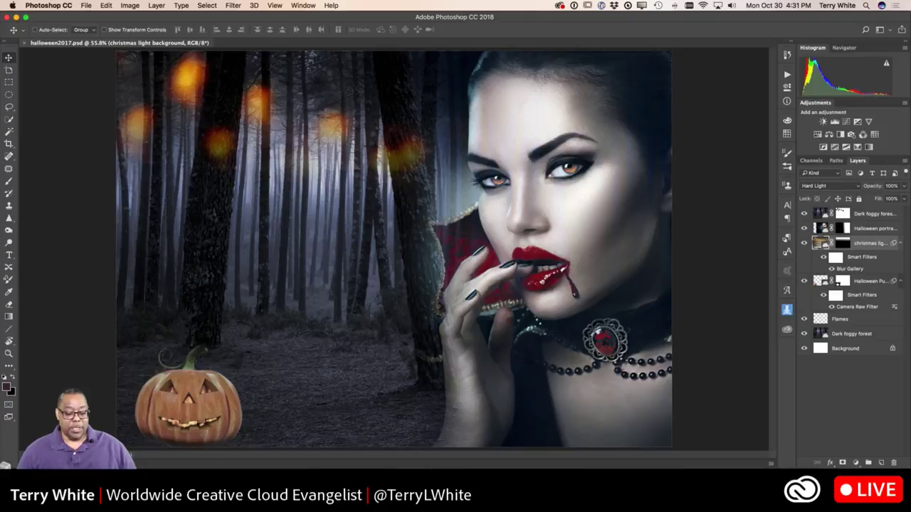
Step: Switch to InDesign and create a new print document from the Thank You Card Layout template
{"action": "key", "text": "super+Tab"}
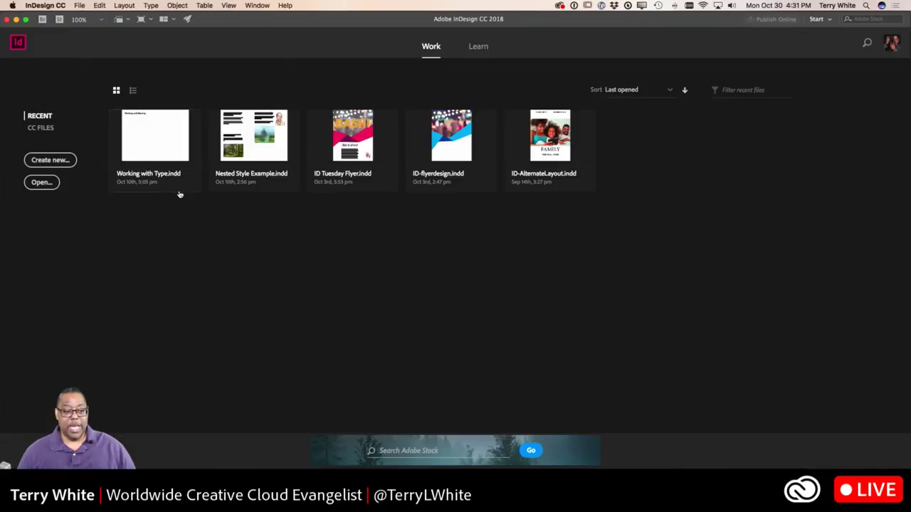
{"action": "left_click", "coordinate": [50, 161]}
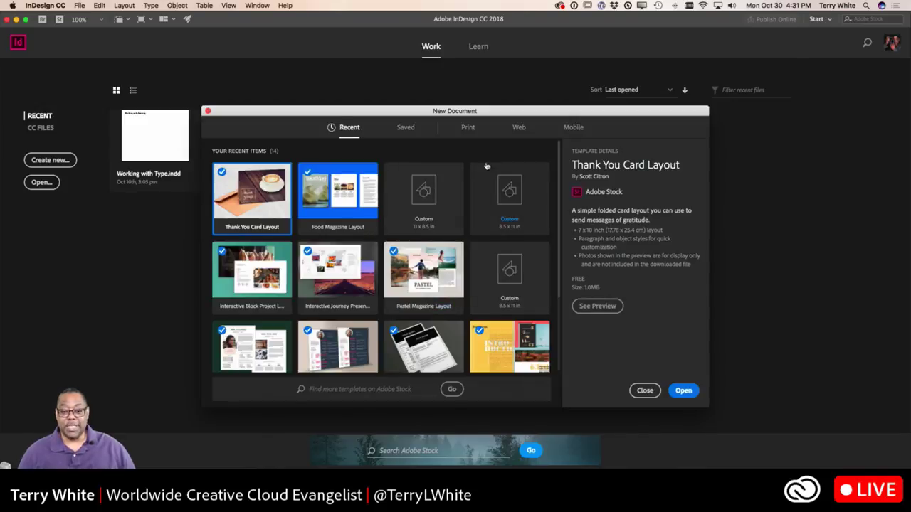
{"action": "left_click", "coordinate": [468, 128]}
{"action": "scroll", "coordinate": [456, 220], "scroll_direction": "down", "scroll_amount": 15}
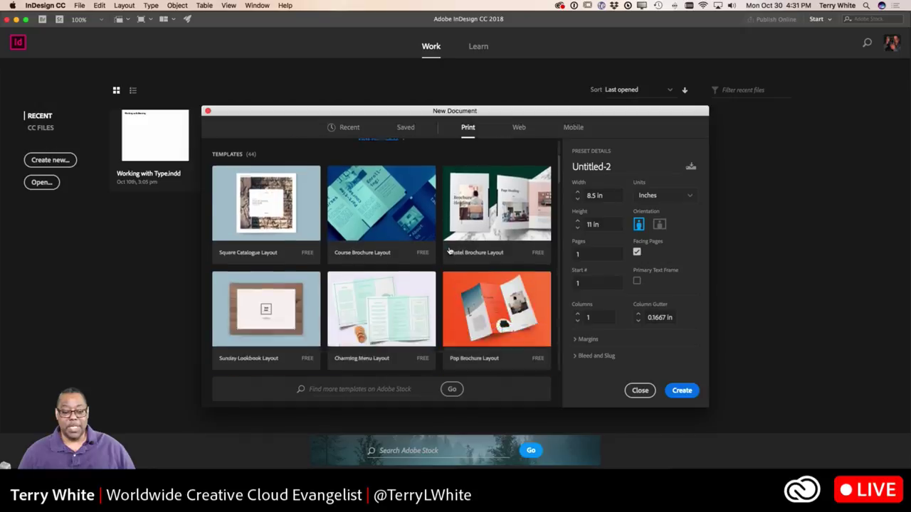
{"action": "scroll", "coordinate": [450, 252], "scroll_direction": "down", "scroll_amount": 12}
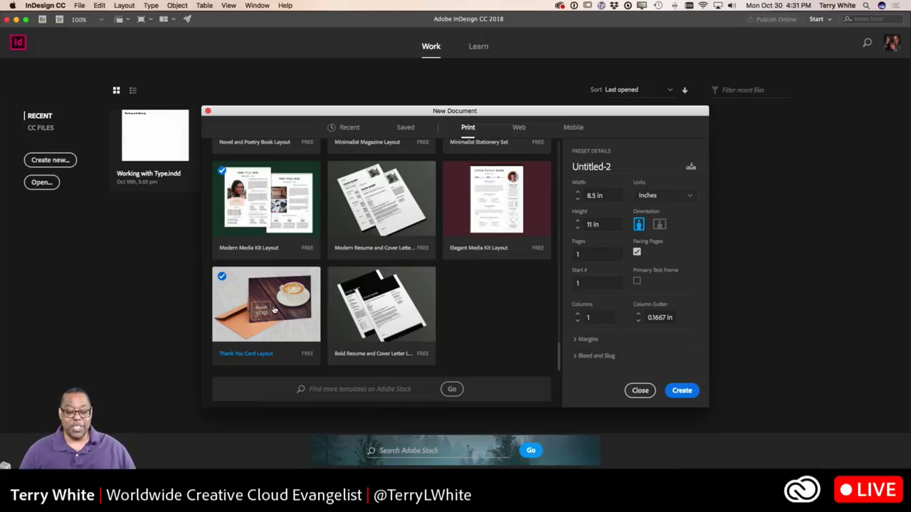
{"action": "double_click", "coordinate": [273, 310]}
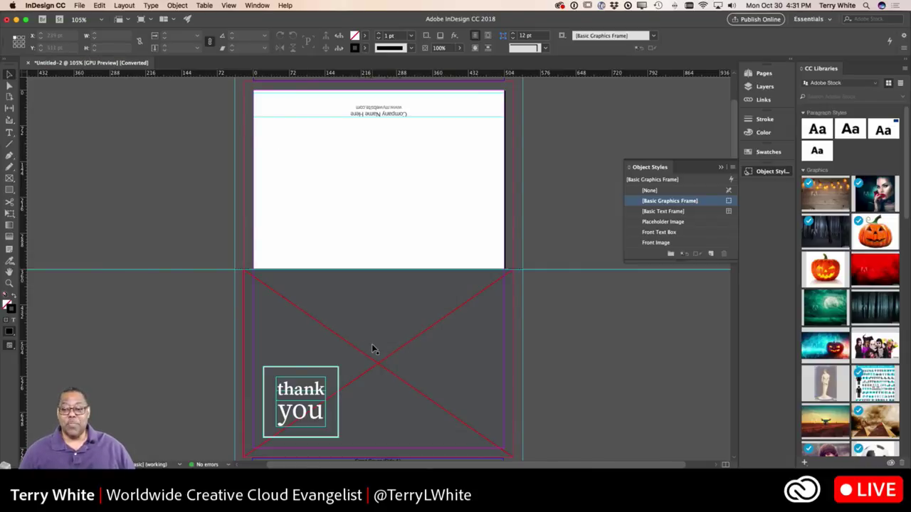
Step: Place halloween2017.psd from the Desktop into the card's front image frame and fit the picture to the frame
{"action": "left_click", "coordinate": [720, 167]}
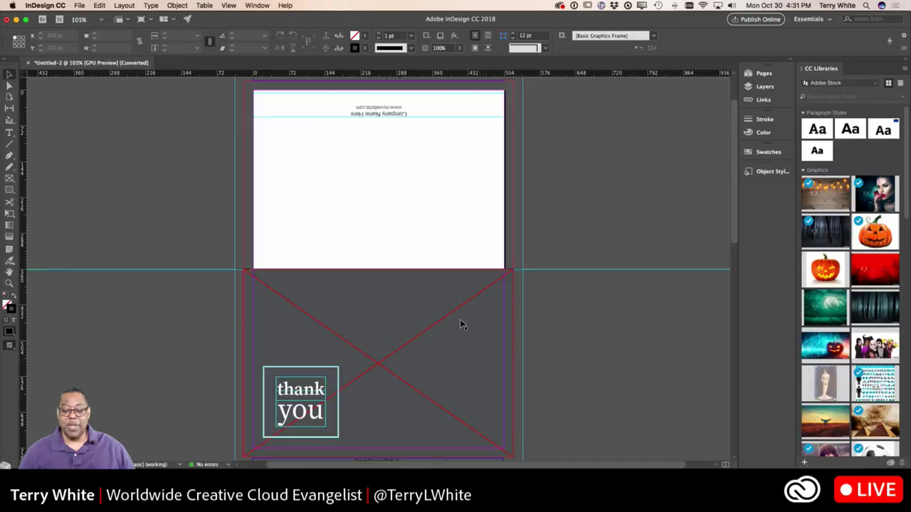
{"action": "left_click", "coordinate": [437, 337]}
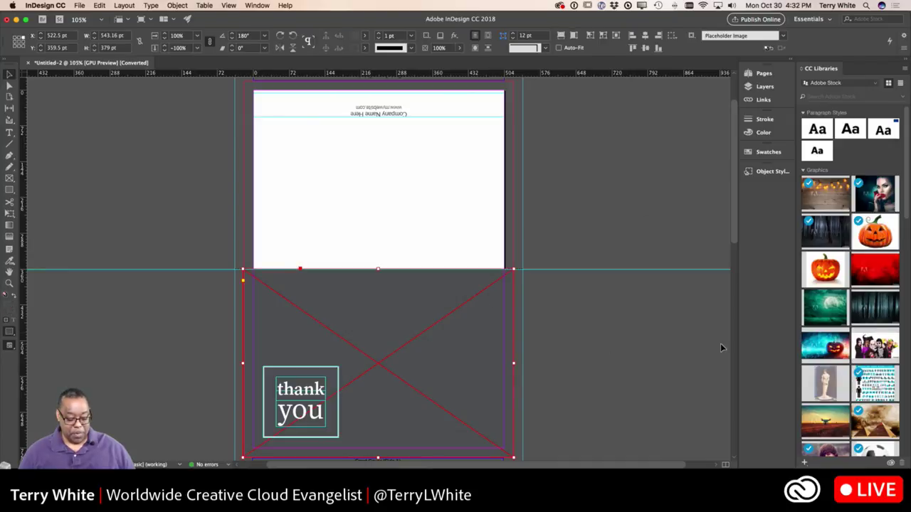
{"action": "key", "text": "super+d"}
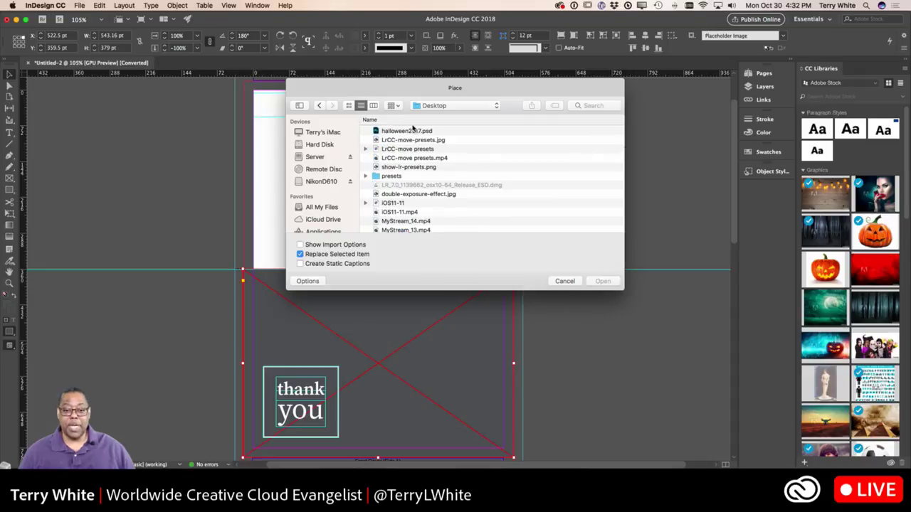
{"action": "double_click", "coordinate": [414, 130]}
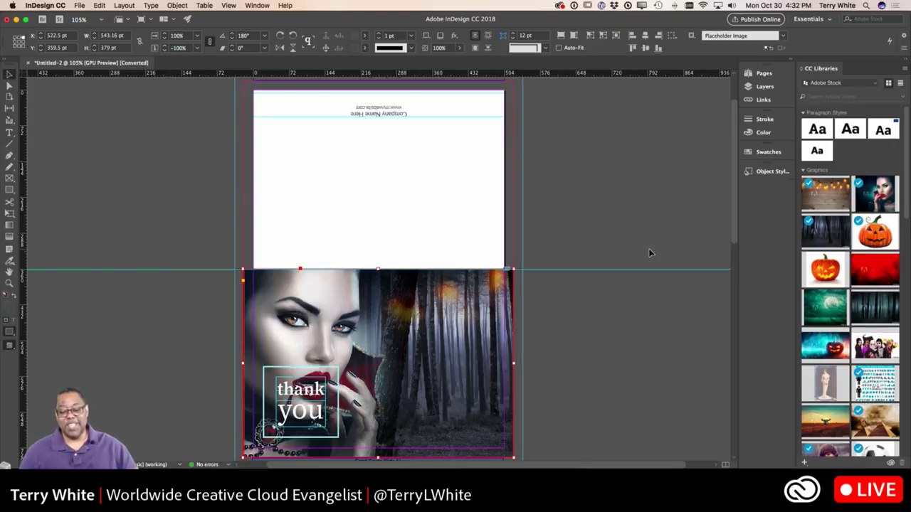
{"action": "left_click", "coordinate": [561, 35]}
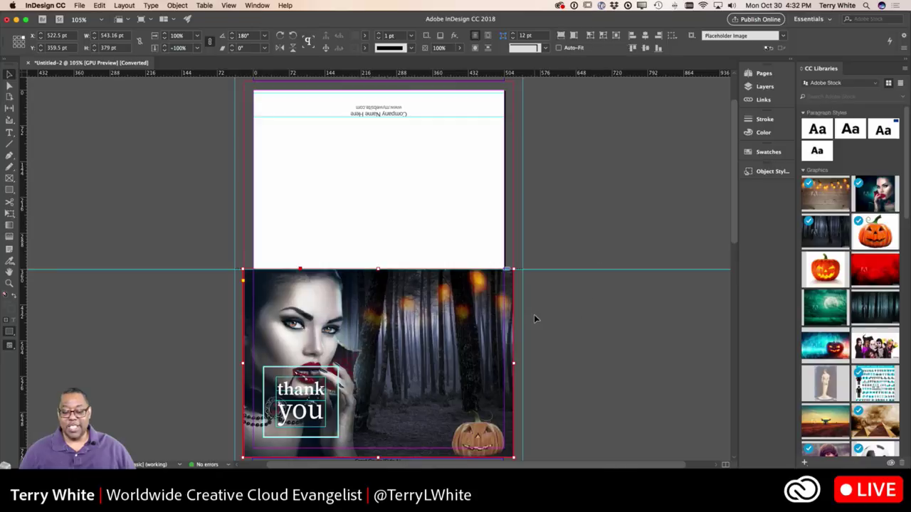
Step: Flip the placed front image horizontally and move it back over the card's front at about X -18 pt, Y 360 pt
{"action": "right_click", "coordinate": [420, 363]}
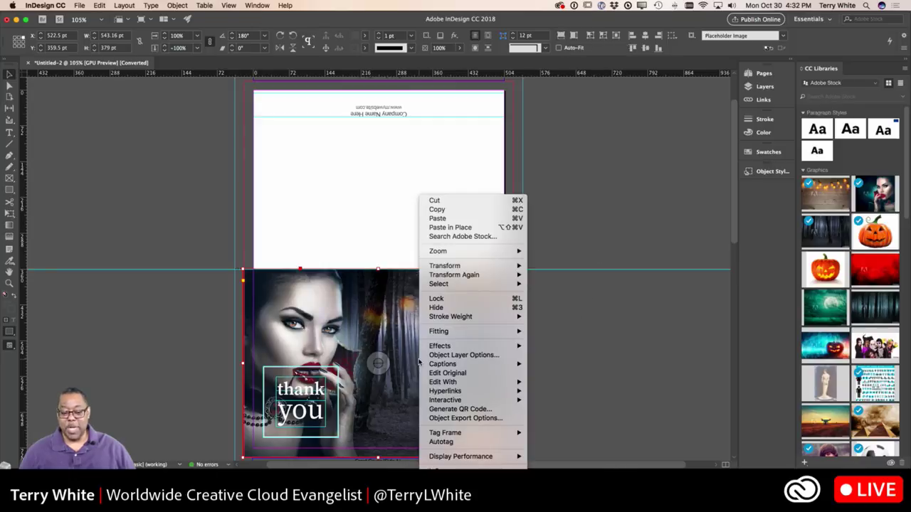
{"action": "left_click", "coordinate": [562, 208]}
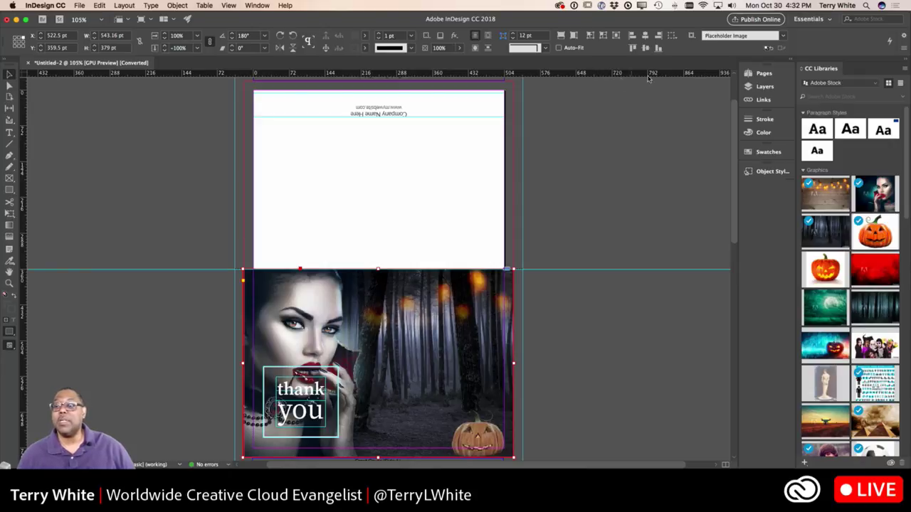
{"action": "left_click", "coordinate": [280, 48]}
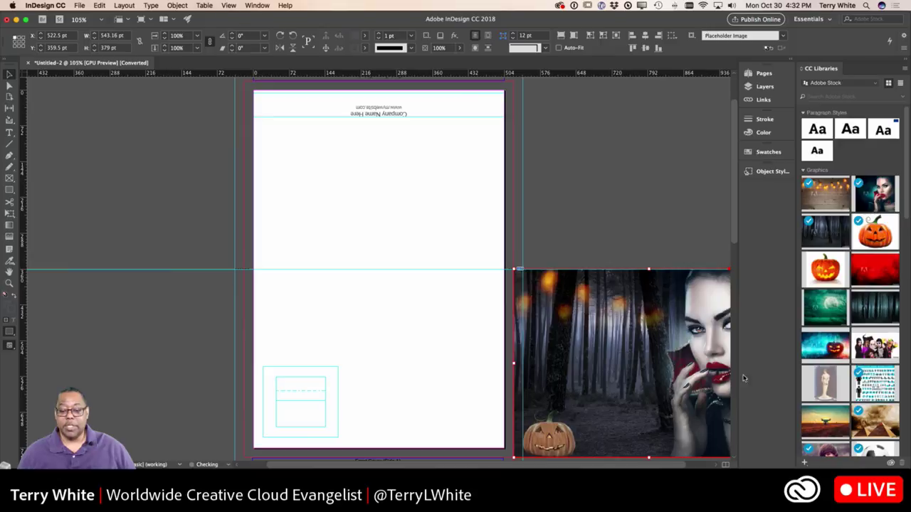
{"action": "left_click_drag", "start_coordinate": [648, 353], "coordinate": [386, 356]}
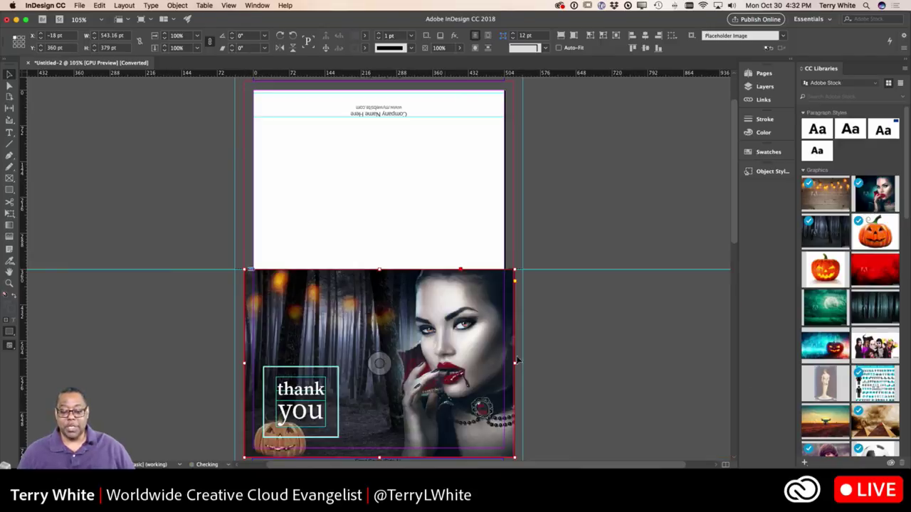
{"action": "left_click", "coordinate": [586, 220]}
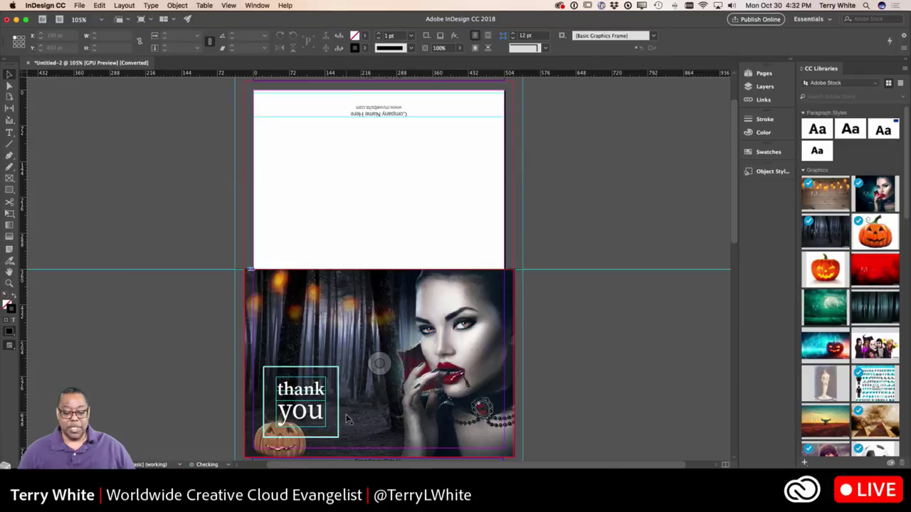
Step: Replace the greeting words on the card's front, changing "thank" to "Happy" and "you" to "Halloween"
{"action": "left_click", "coordinate": [310, 404]}
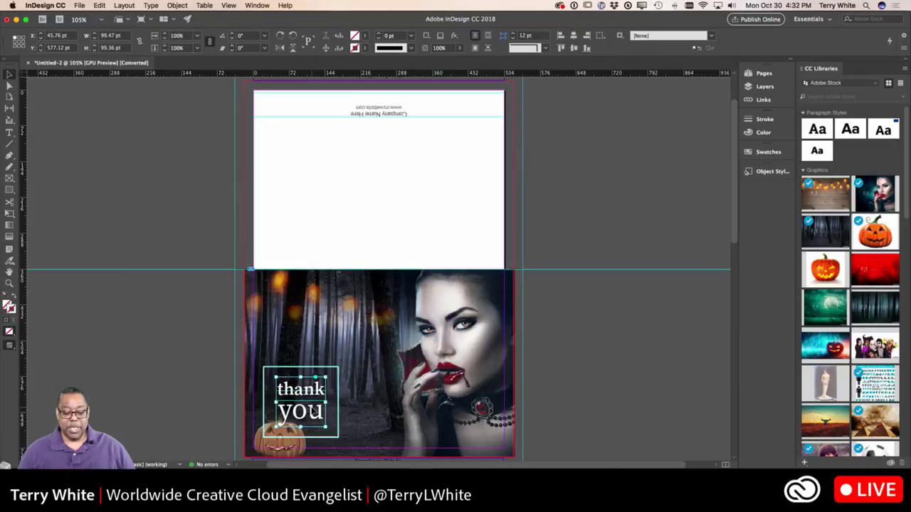
{"action": "double_click", "coordinate": [306, 393]}
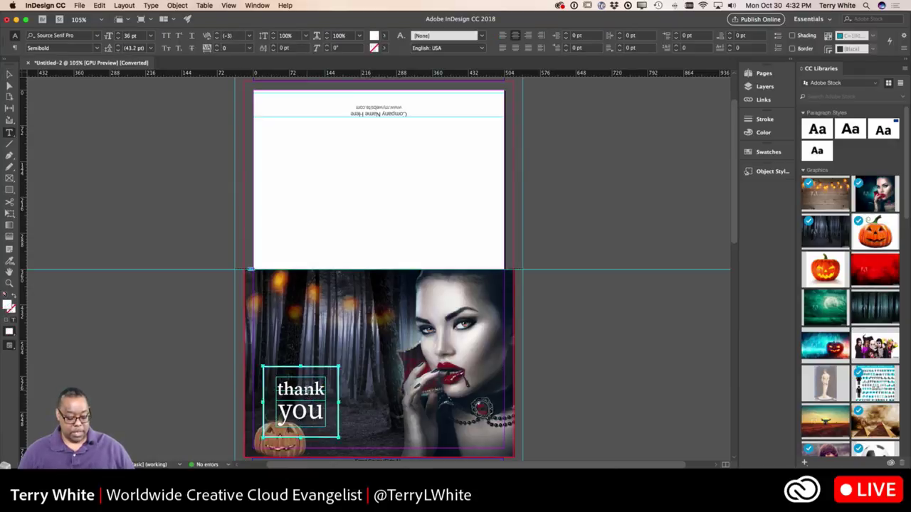
{"action": "key", "text": "super+a"}
{"action": "type", "text": "Happy"}
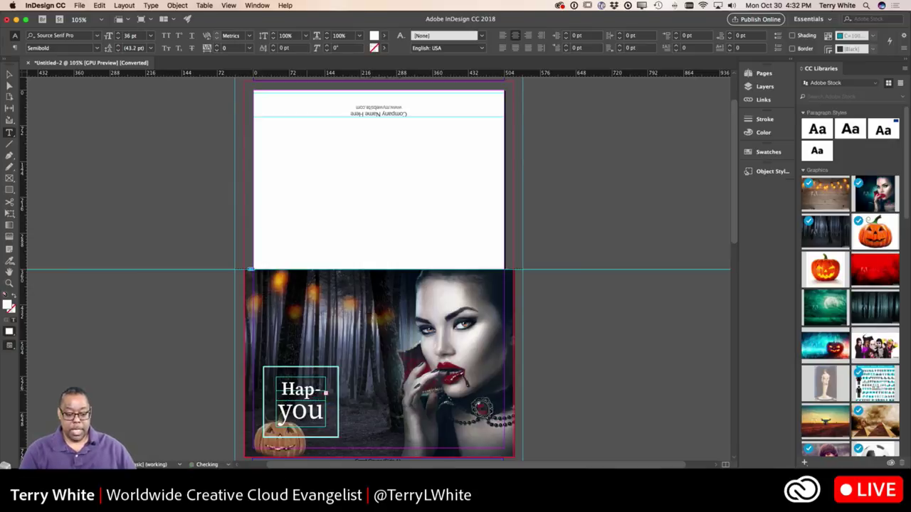
{"action": "double_click", "coordinate": [303, 413]}
{"action": "type", "text": "Ha"}
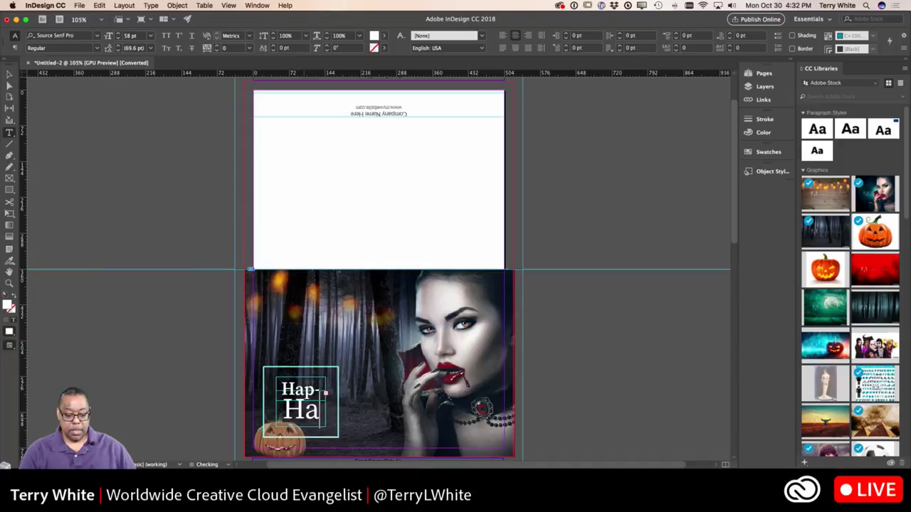
{"action": "type", "text": "ll"}
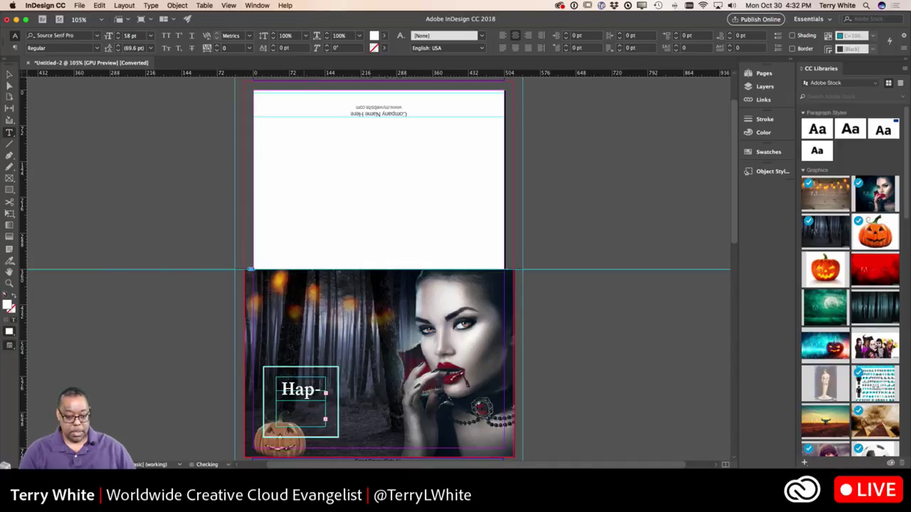
Step: Reduce the word "Halloween" to 18 pt so it fits its text frame
{"action": "key", "text": "super+shift+comma"}
{"action": "key", "text": "super+shift+comma"}
{"action": "key", "text": "super+shift+comma"}
{"action": "key", "text": "super+shift+comma"}
{"action": "key", "text": "super+shift+comma"}
{"action": "key", "text": "super+shift+comma"}
{"action": "key", "text": "super+shift+comma"}
{"action": "key", "text": "super+shift+comma"}
{"action": "key", "text": "super+shift+comma"}
{"action": "key", "text": "super+shift+comma"}
{"action": "key", "text": "super+shift+comma"}
{"action": "key", "text": "super+shift+comma"}
{"action": "key", "text": "super+shift+comma"}
{"action": "key", "text": "super+shift+comma"}
{"action": "key", "text": "super+shift+comma"}
{"action": "key", "text": "super+shift+comma"}
{"action": "key", "text": "super+shift+comma"}
{"action": "key", "text": "super+shift+comma"}
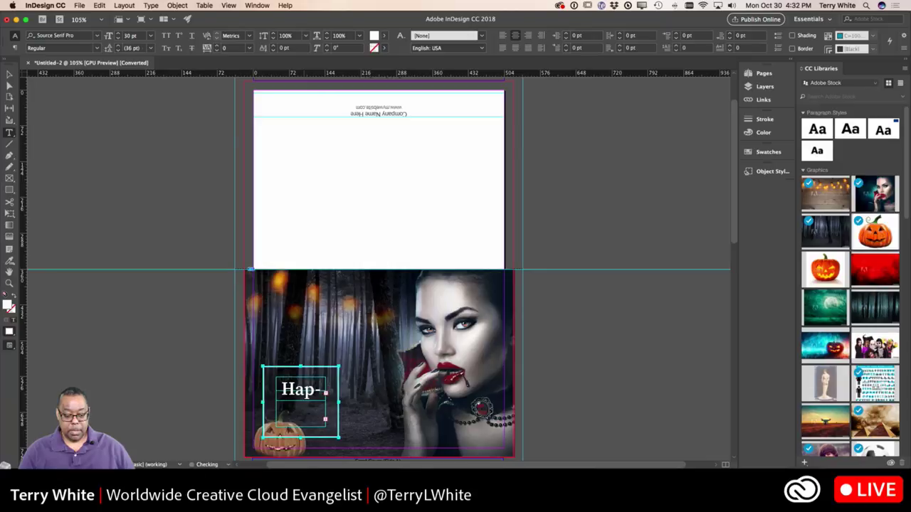
{"action": "key", "text": "super+shift+comma"}
{"action": "key", "text": "super+shift+comma"}
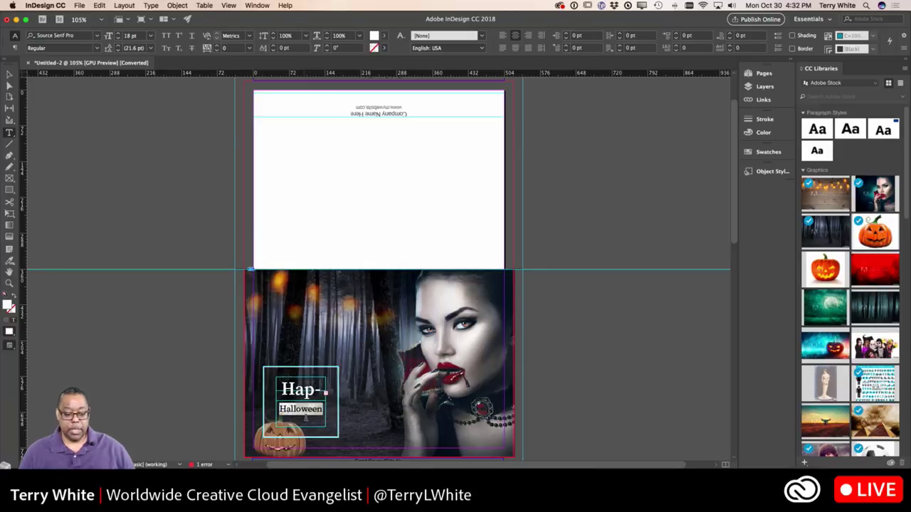
Step: Set the word "Happy" to 30 pt so it fits on one line, and finish editing the text
{"action": "left_click", "coordinate": [304, 392]}
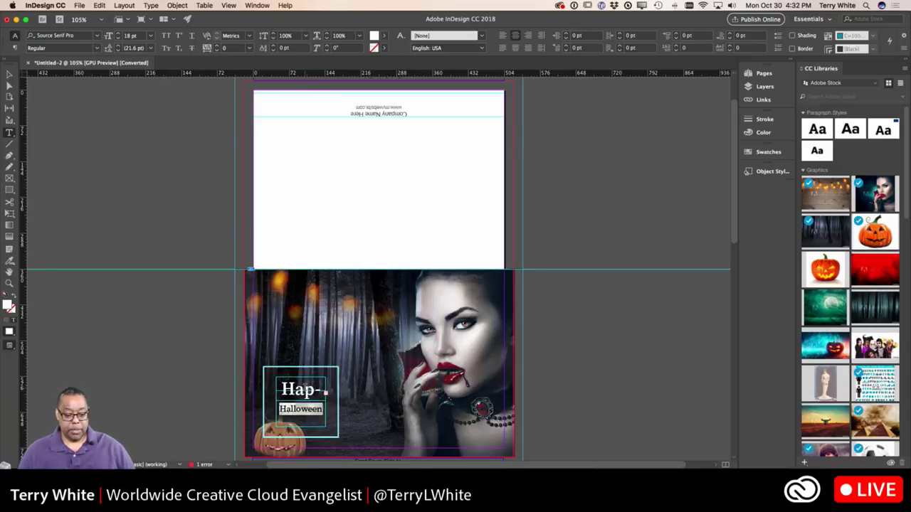
{"action": "triple_click", "coordinate": [304, 389]}
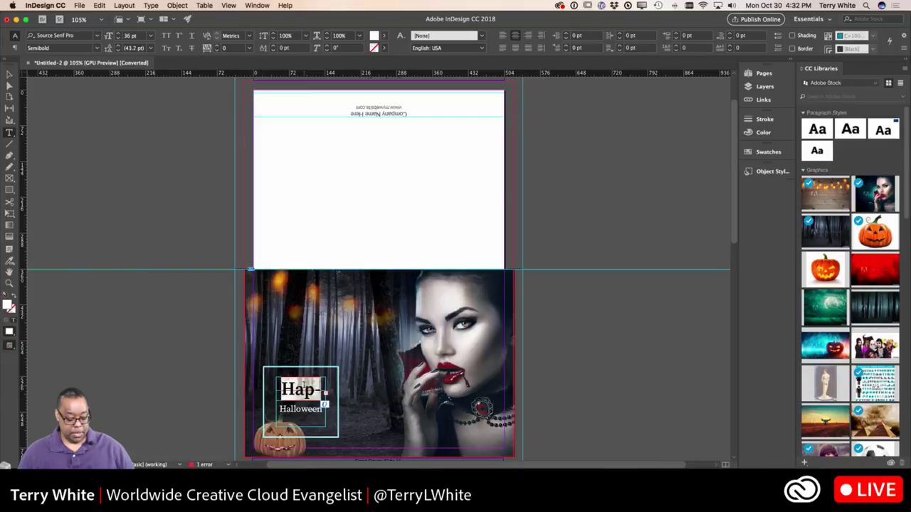
{"action": "key", "text": "super+shift+comma"}
{"action": "key", "text": "super+shift+comma"}
{"action": "key", "text": "super+shift+comma"}
{"action": "key", "text": "super+shift+comma"}
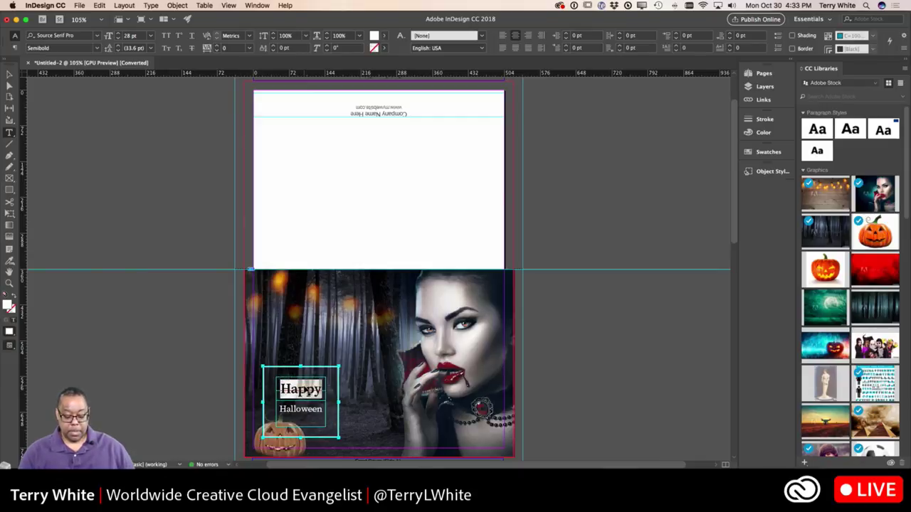
{"action": "key", "text": "super+shift+period"}
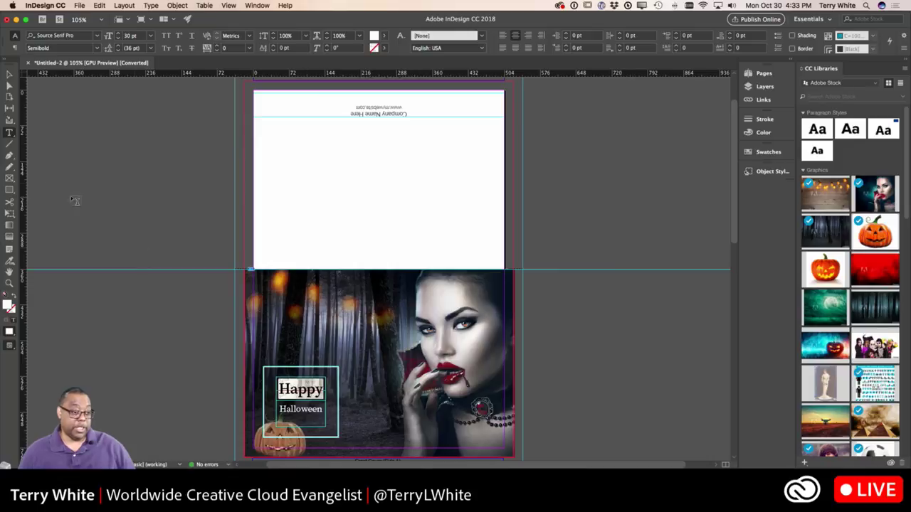
{"action": "key", "text": "Escape"}
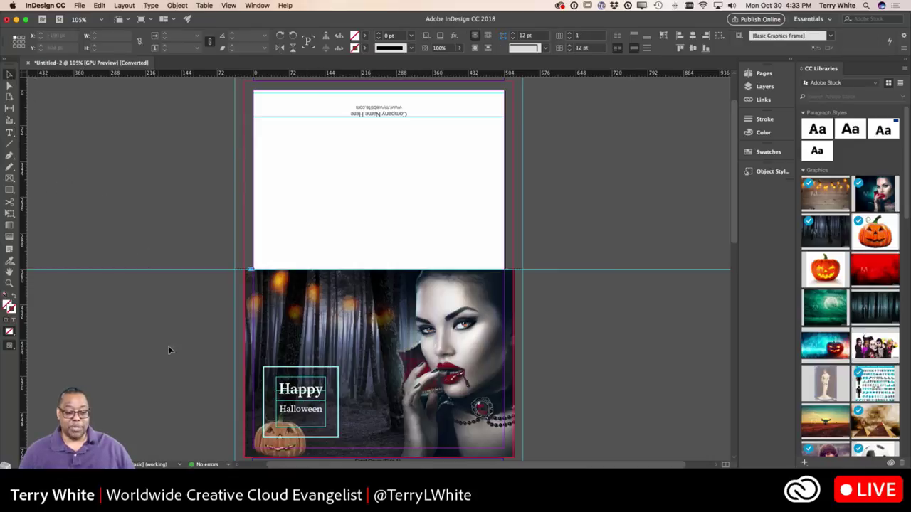
Step: Move the framed greeting up and to the right, clear of the pumpkin and beside the vampire's hand, and deselect it
{"action": "left_click", "coordinate": [322, 440]}
{"action": "left_click_drag", "start_coordinate": [321, 440], "coordinate": [359, 406]}
{"action": "left_click", "coordinate": [628, 365]}
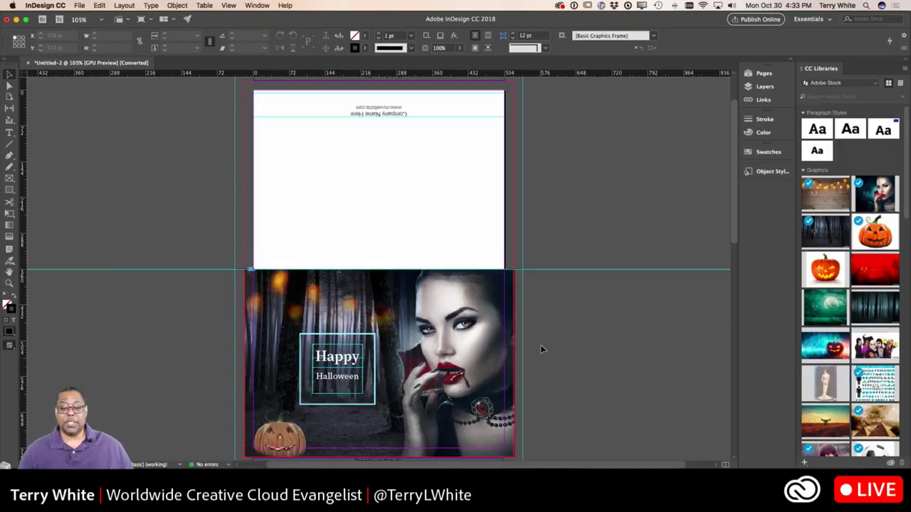
Step: Replace the upside-down company name and website on the card's back with the sender's name and website address, and preview the card without guides
{"action": "double_click", "coordinate": [378, 107]}
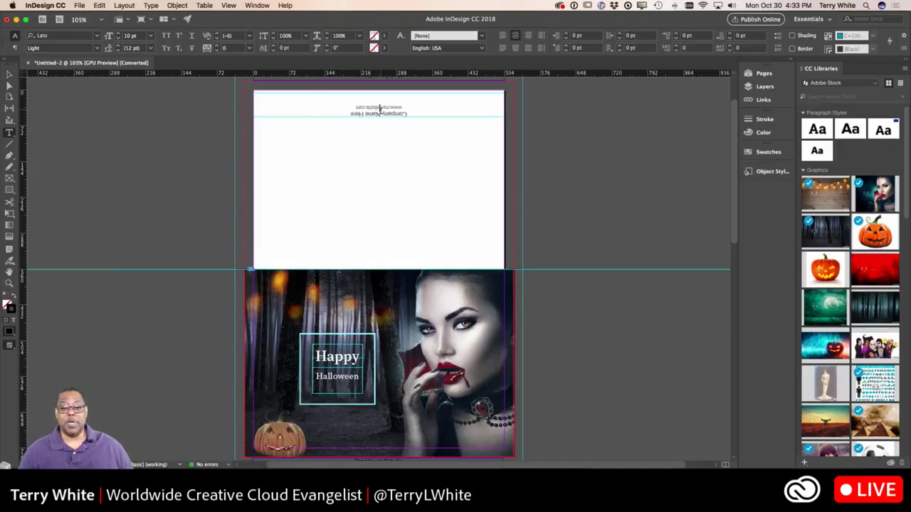
{"action": "double_click", "coordinate": [374, 112]}
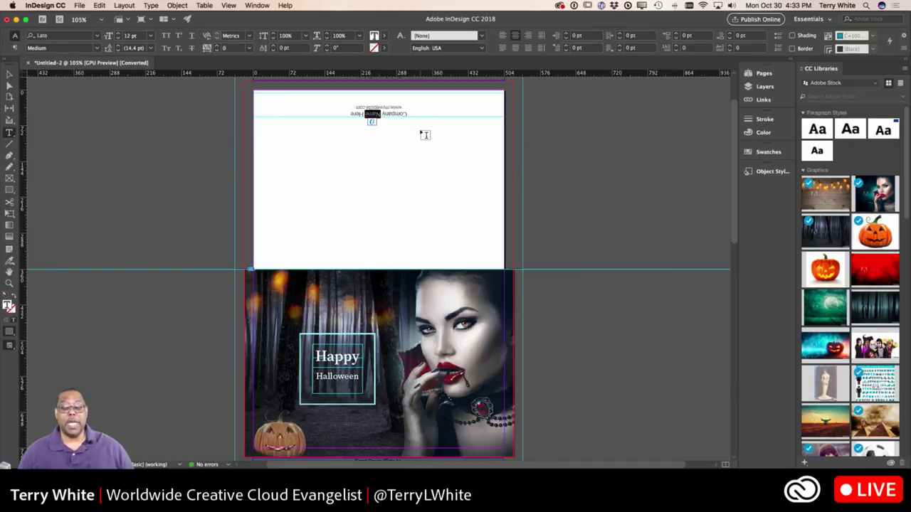
{"action": "key", "text": "super+a"}
{"action": "type", "text": "Te"}
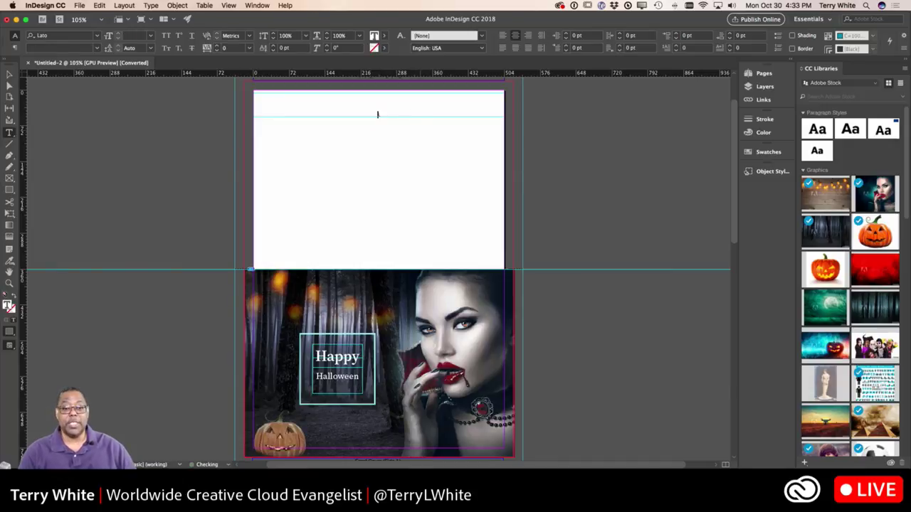
{"action": "type", "text": "rry White "}
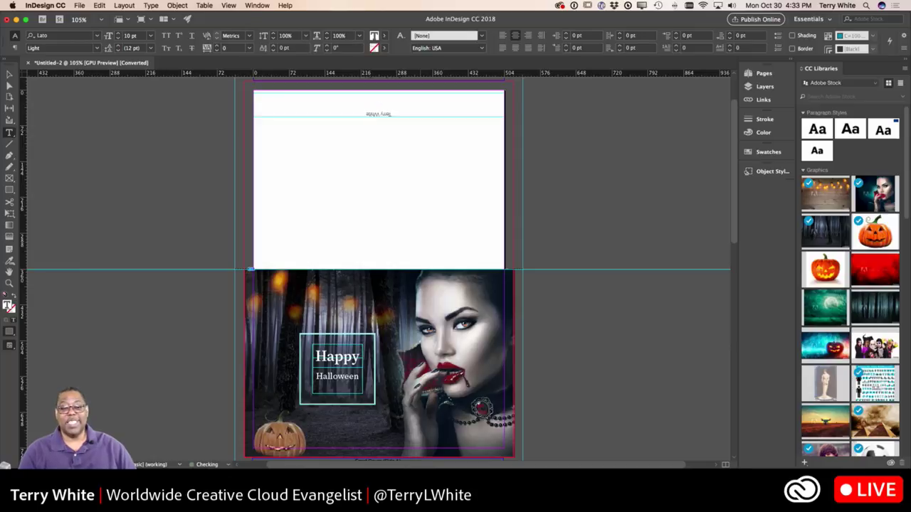
{"action": "type", "text": "www.terrywhite.com"}
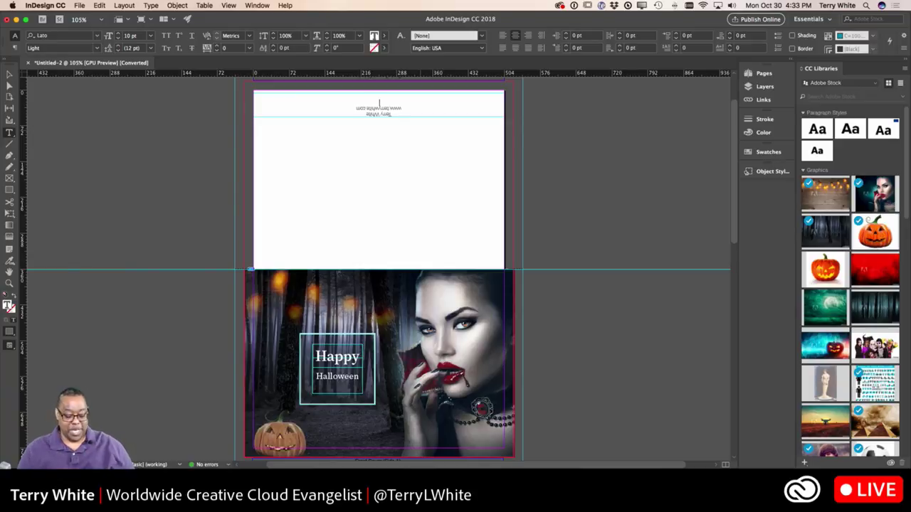
{"action": "left_click", "coordinate": [9, 74]}
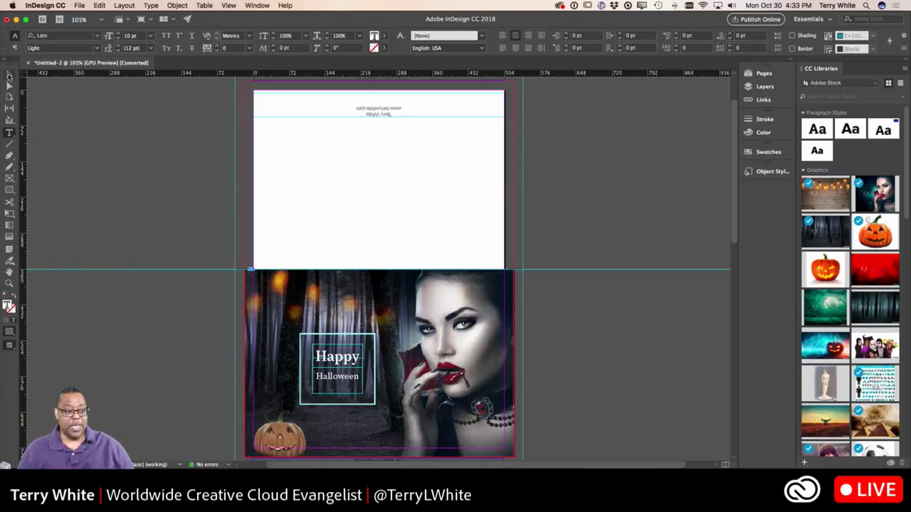
{"action": "key", "text": "w"}
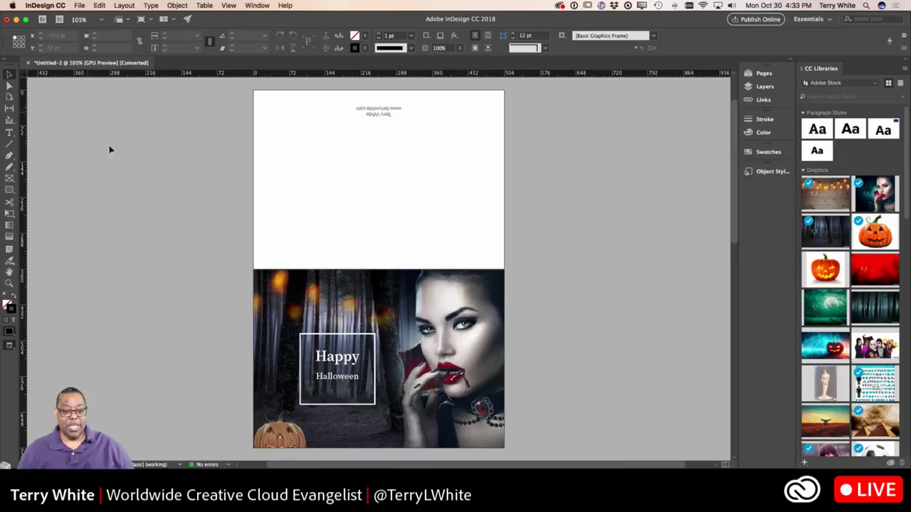